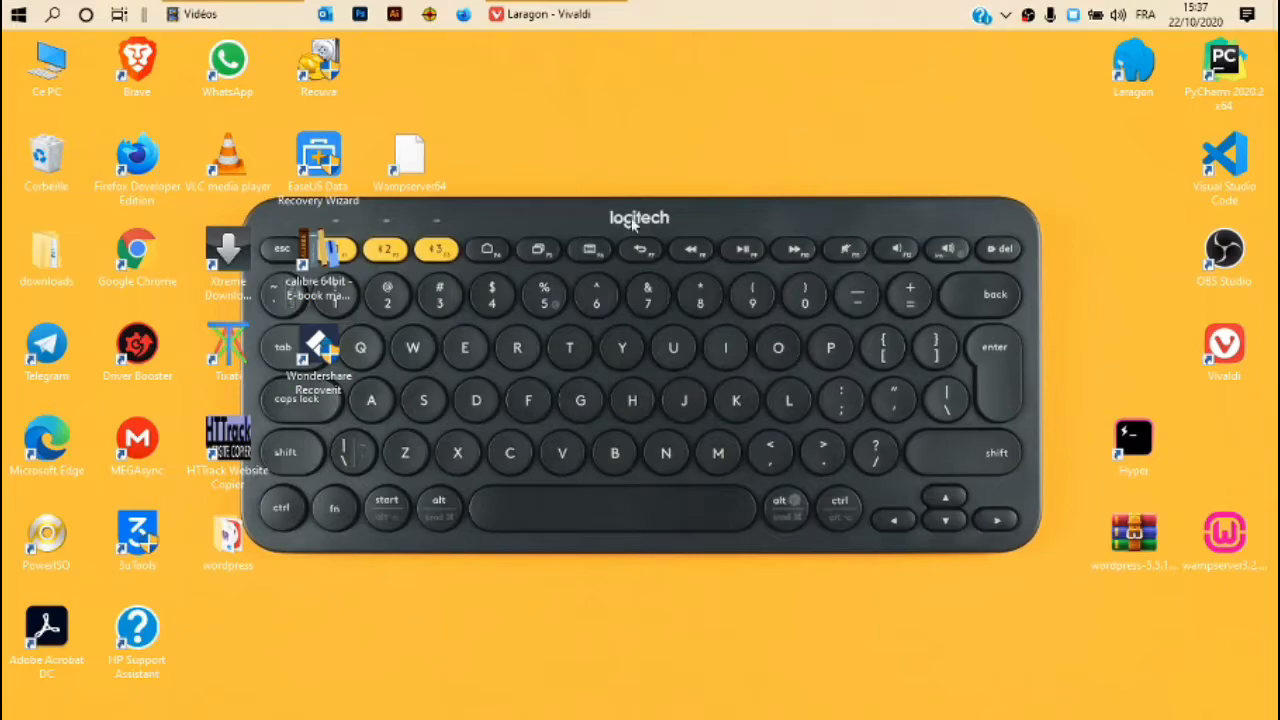
Browse in File Explorer to the C:\laragon\www folder.
{"action": "left_click", "coordinate": [265, 12]}
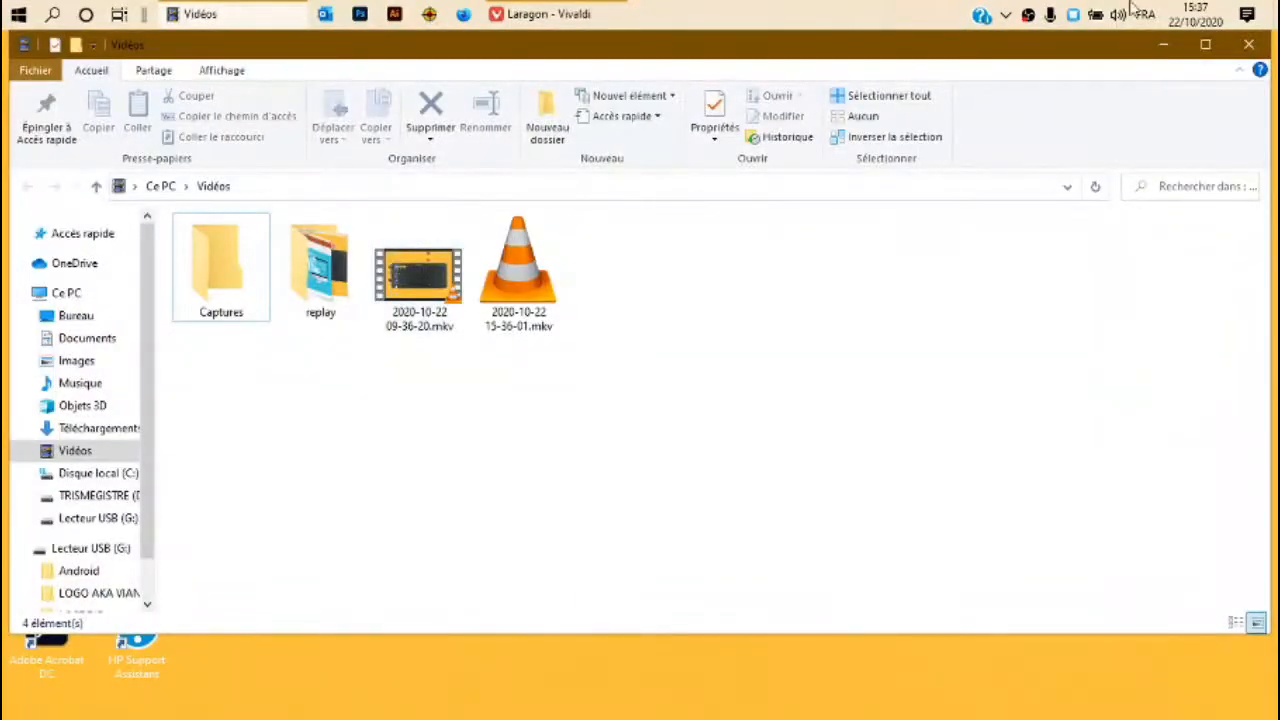
{"action": "left_click", "coordinate": [95, 473]}
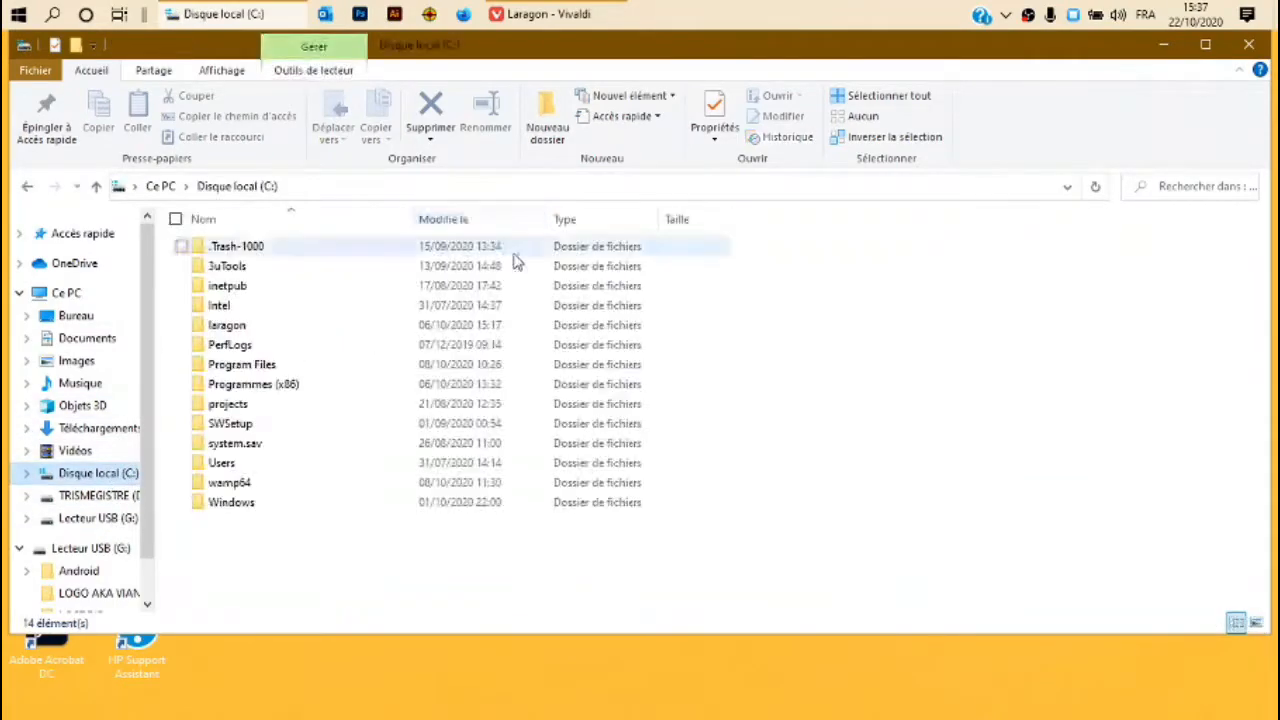
{"action": "double_click", "coordinate": [245, 326]}
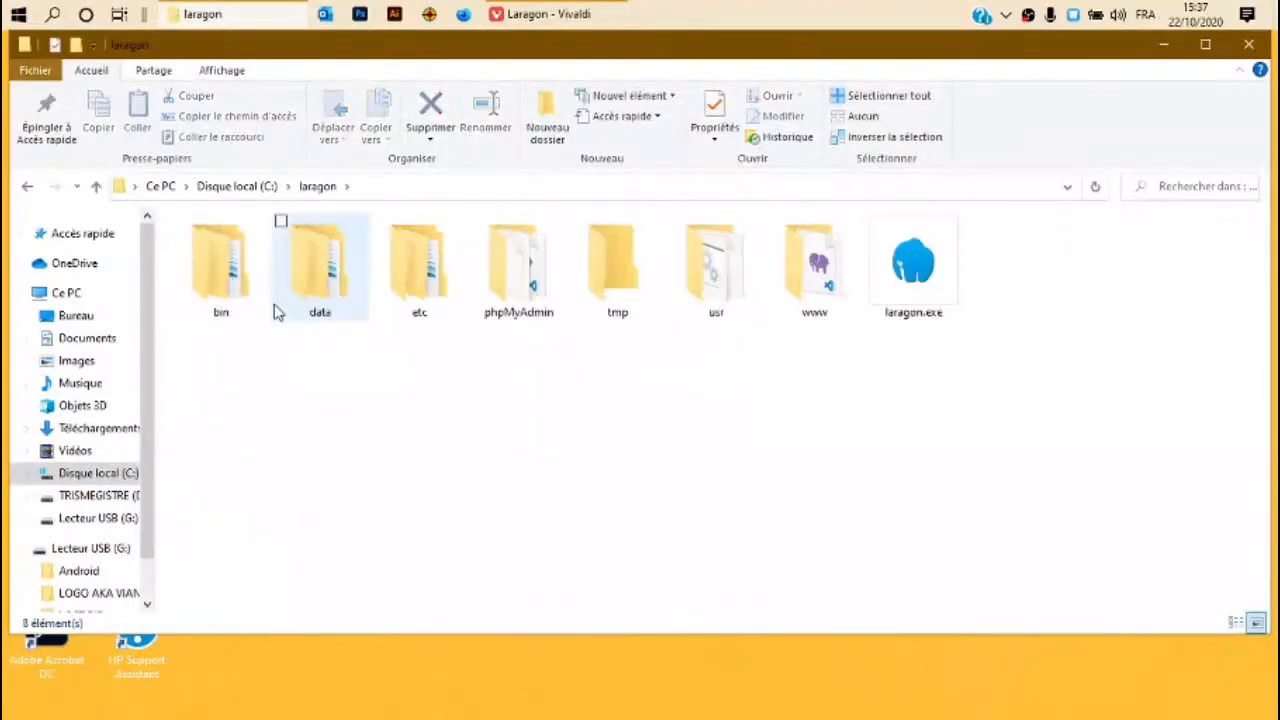
{"action": "double_click", "coordinate": [795, 286]}
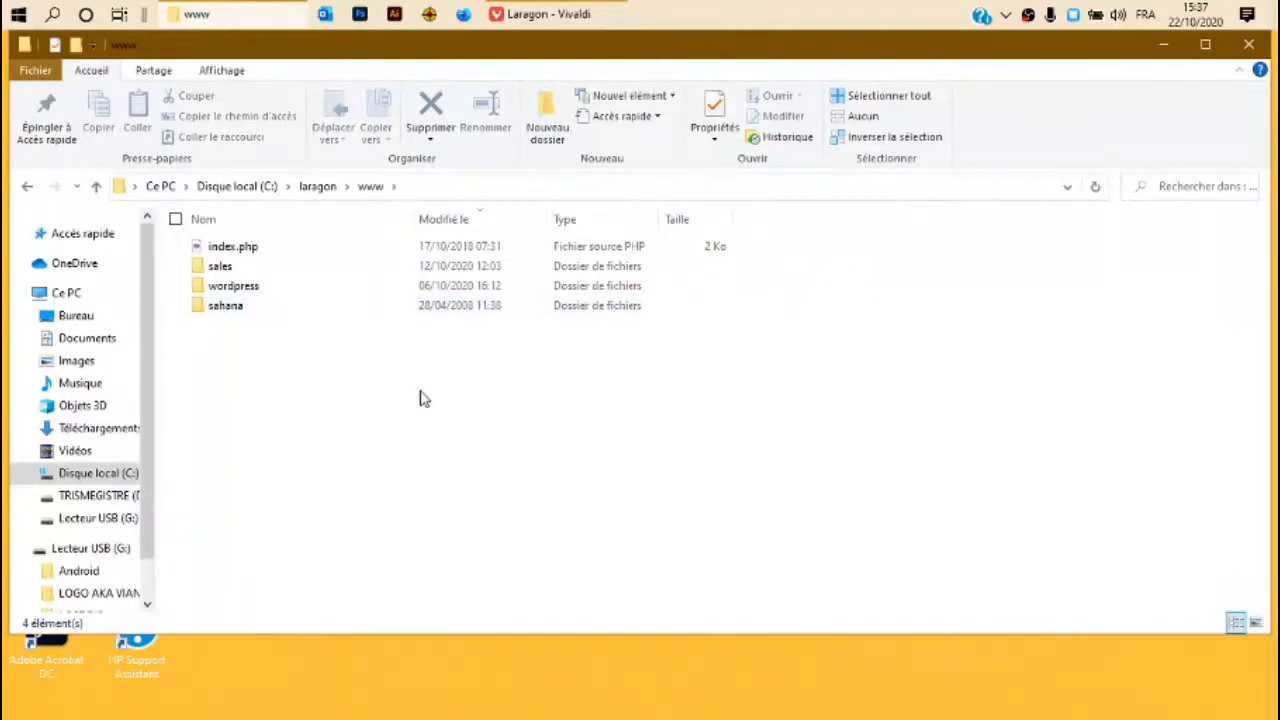
Create a new folder named ecommerce in www and open it.
{"action": "right_click", "coordinate": [227, 400]}
{"action": "key", "text": "Escape"}
{"action": "left_click", "coordinate": [547, 117]}
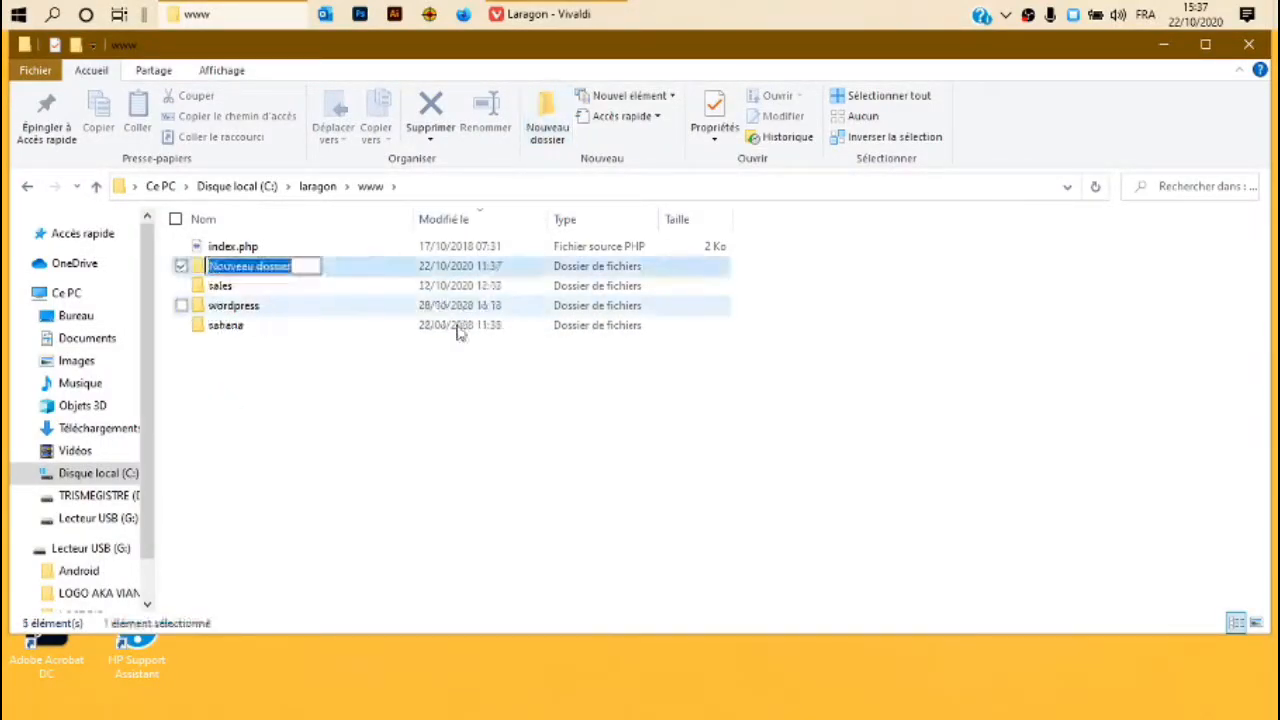
{"action": "key", "text": "BackSpace"}
{"action": "type", "text": "ecommerce"}
{"action": "key", "text": "Return"}
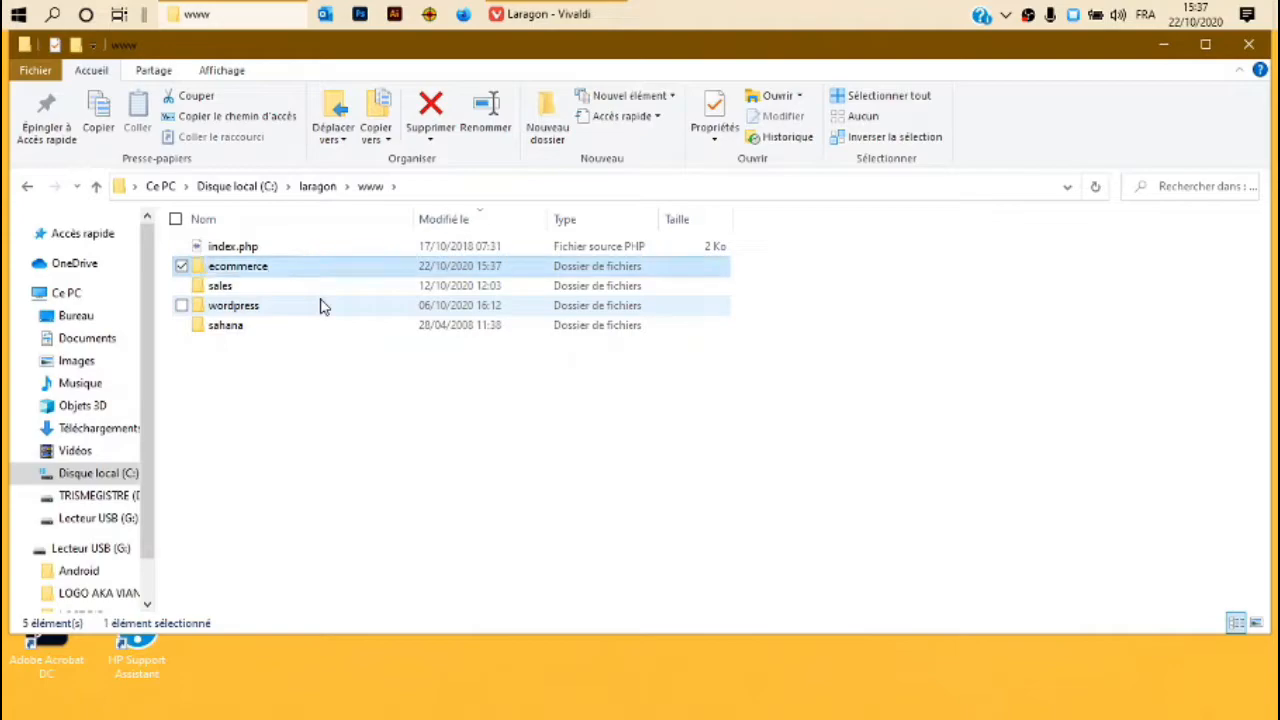
{"action": "left_click", "coordinate": [326, 392]}
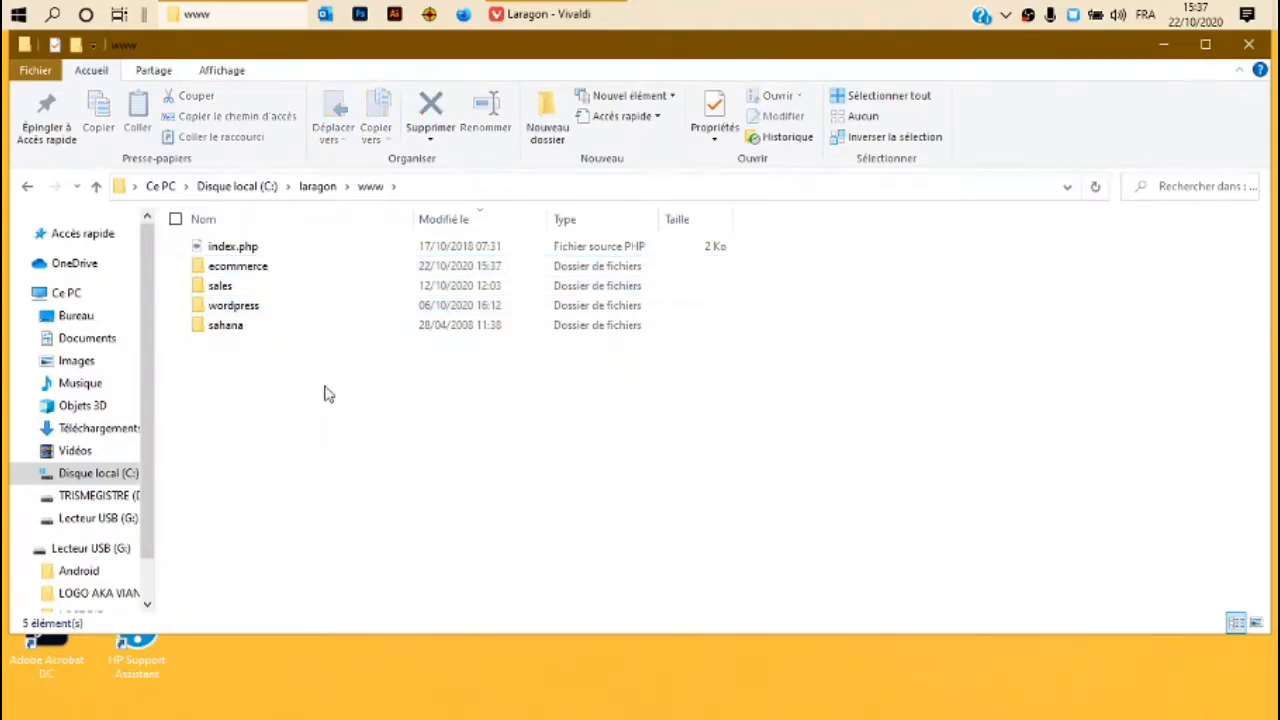
{"action": "double_click", "coordinate": [238, 268]}
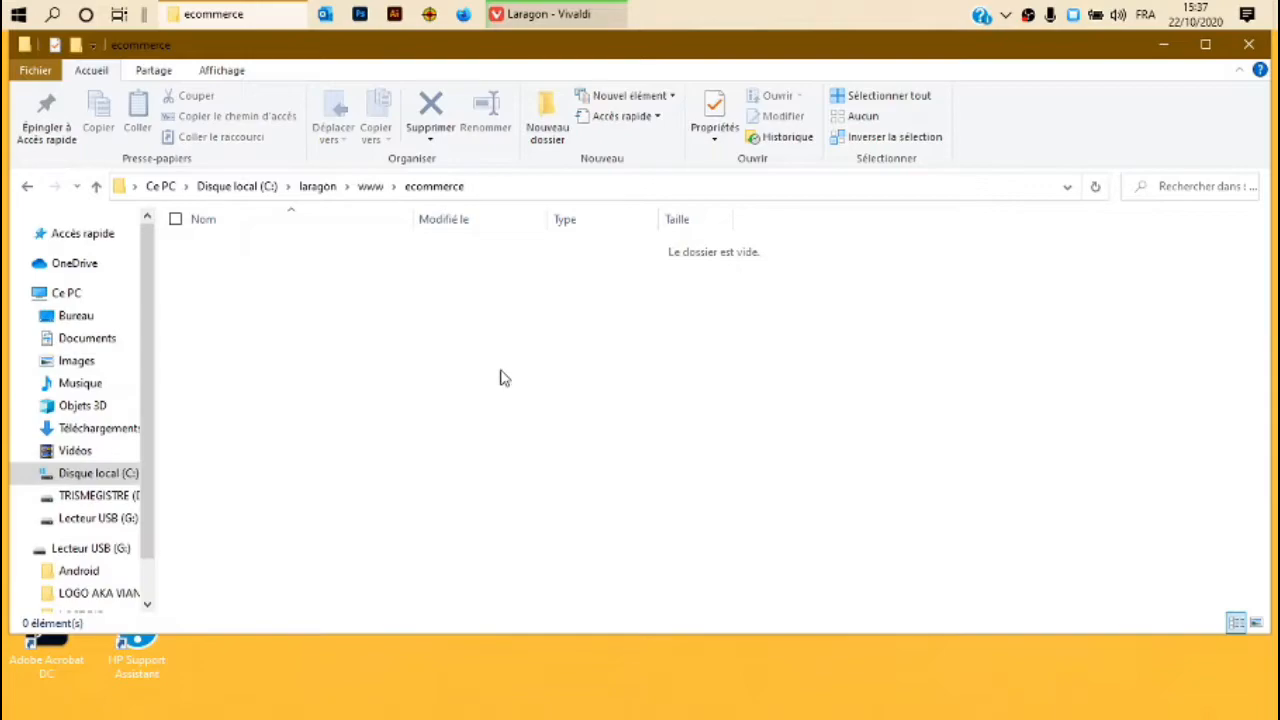
Open the extracted wordpress folder from the desktop.
{"action": "left_click", "coordinate": [1160, 47]}
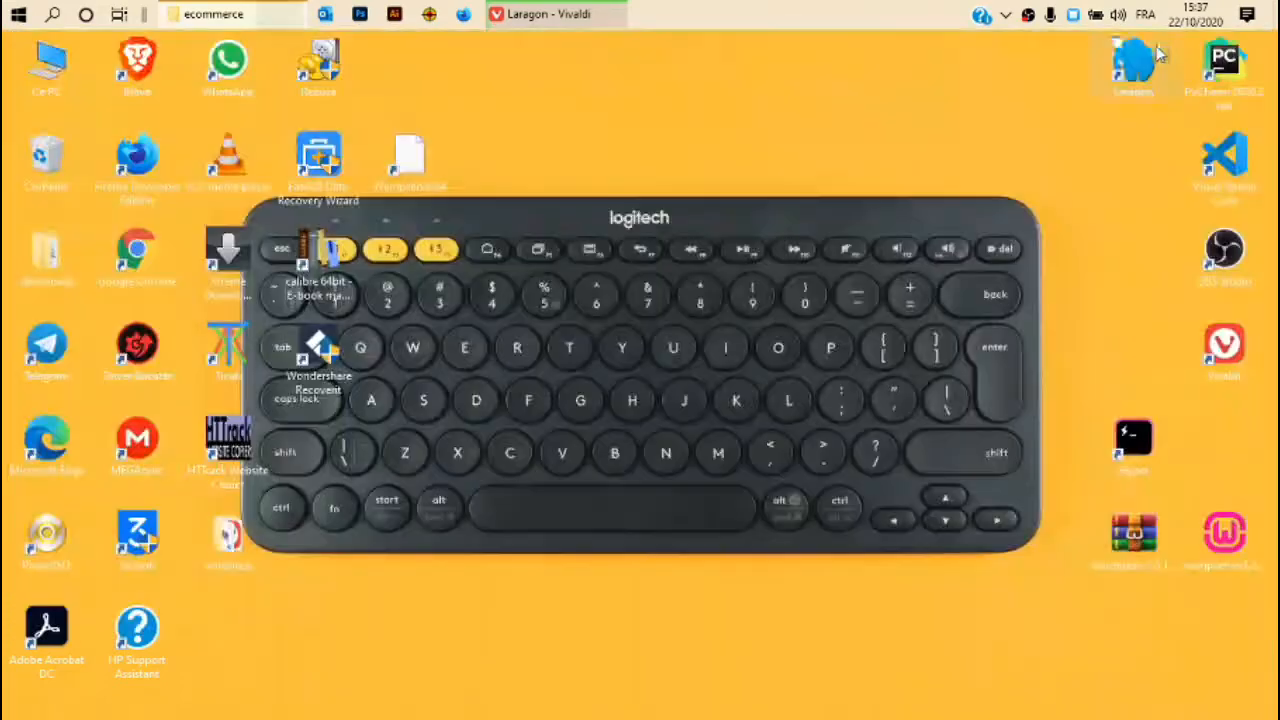
{"action": "left_click_drag", "start_coordinate": [1133, 535], "coordinate": [862, 158]}
{"action": "left_click_drag", "start_coordinate": [760, 102], "coordinate": [962, 230]}
{"action": "left_click_drag", "start_coordinate": [886, 170], "coordinate": [1135, 528]}
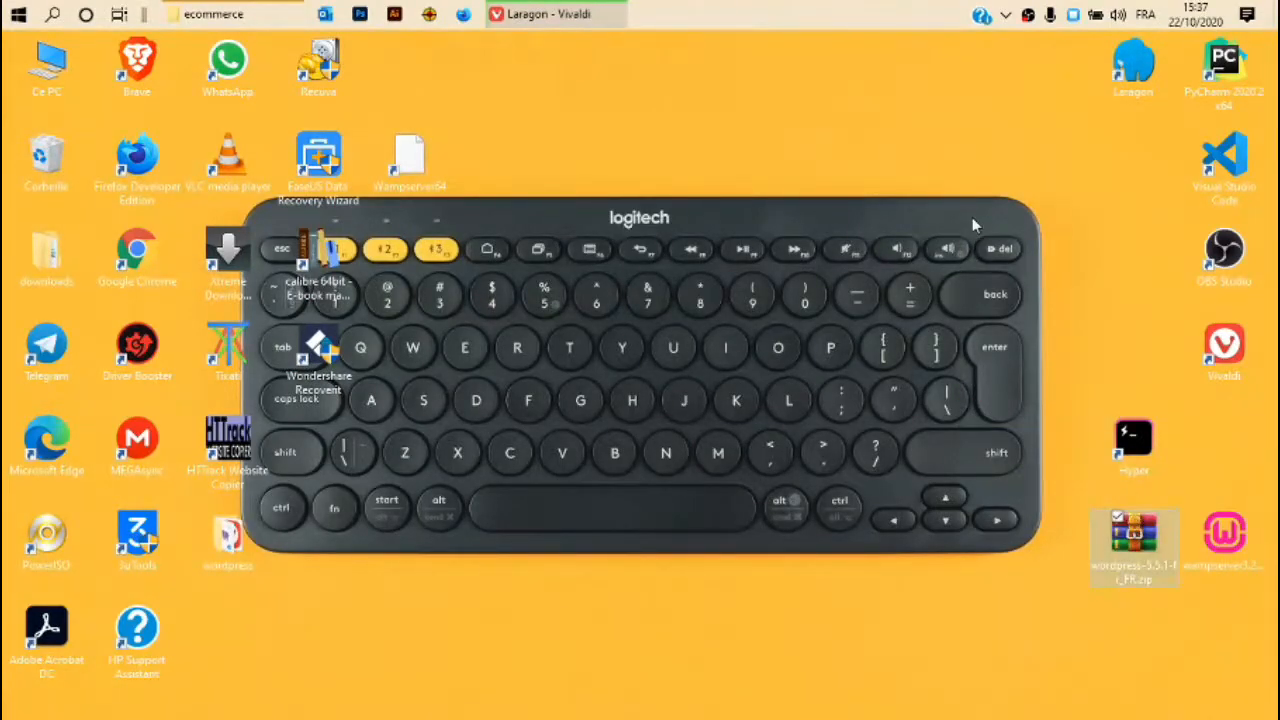
{"action": "left_click_drag", "start_coordinate": [228, 535], "coordinate": [733, 177]}
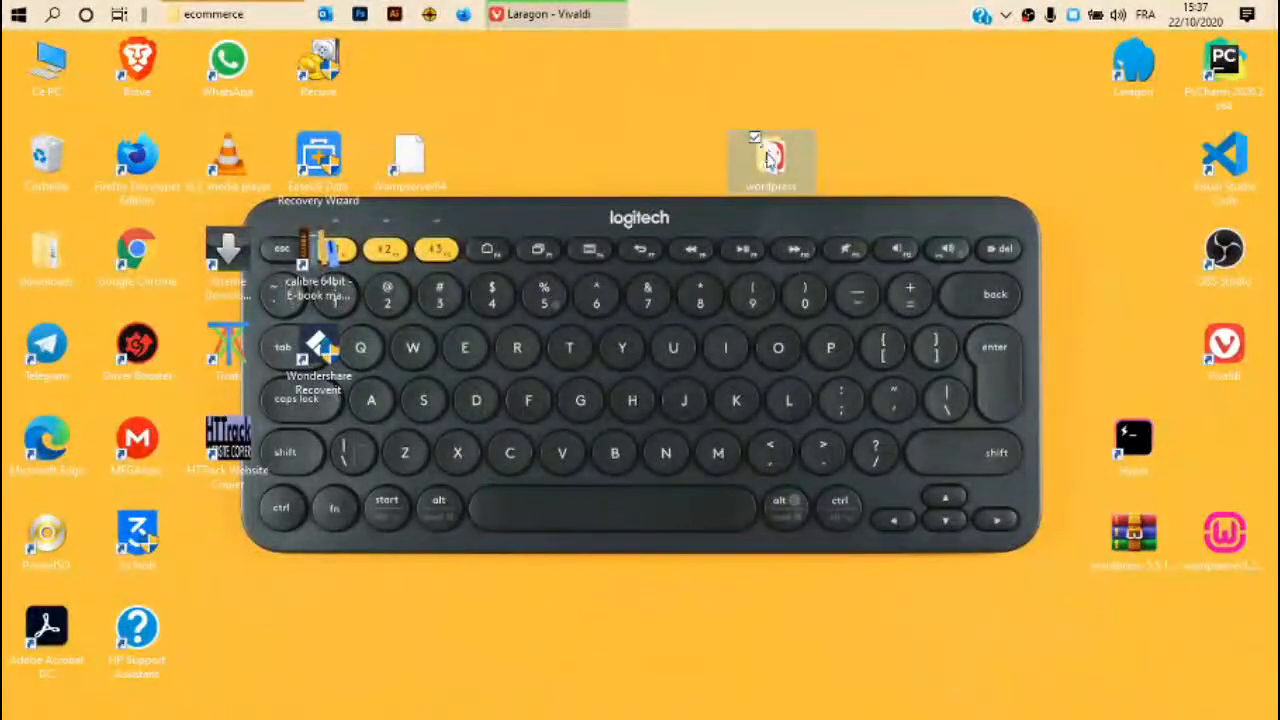
{"action": "left_click_drag", "start_coordinate": [693, 98], "coordinate": [897, 240]}
{"action": "double_click", "coordinate": [770, 158]}
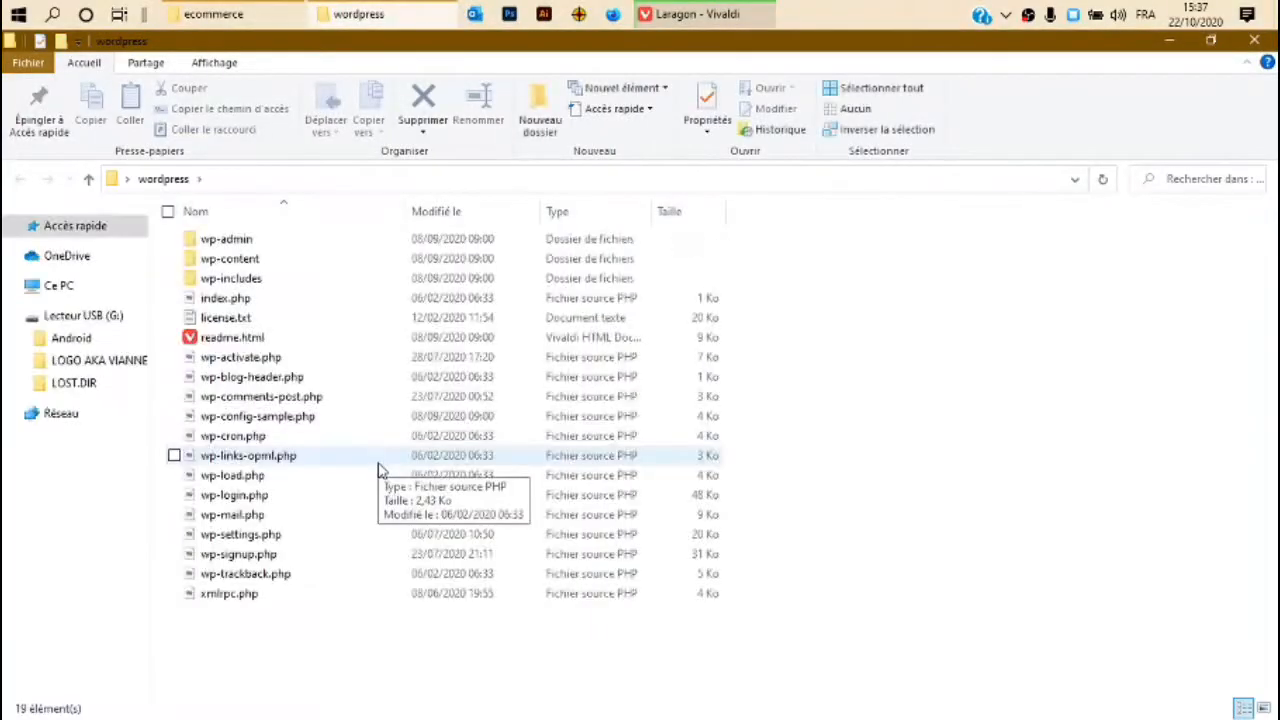
Copy all 19 WordPress files and paste them into the ecommerce folder.
{"action": "key", "text": "ctrl+a"}
{"action": "key", "text": "ctrl+c"}
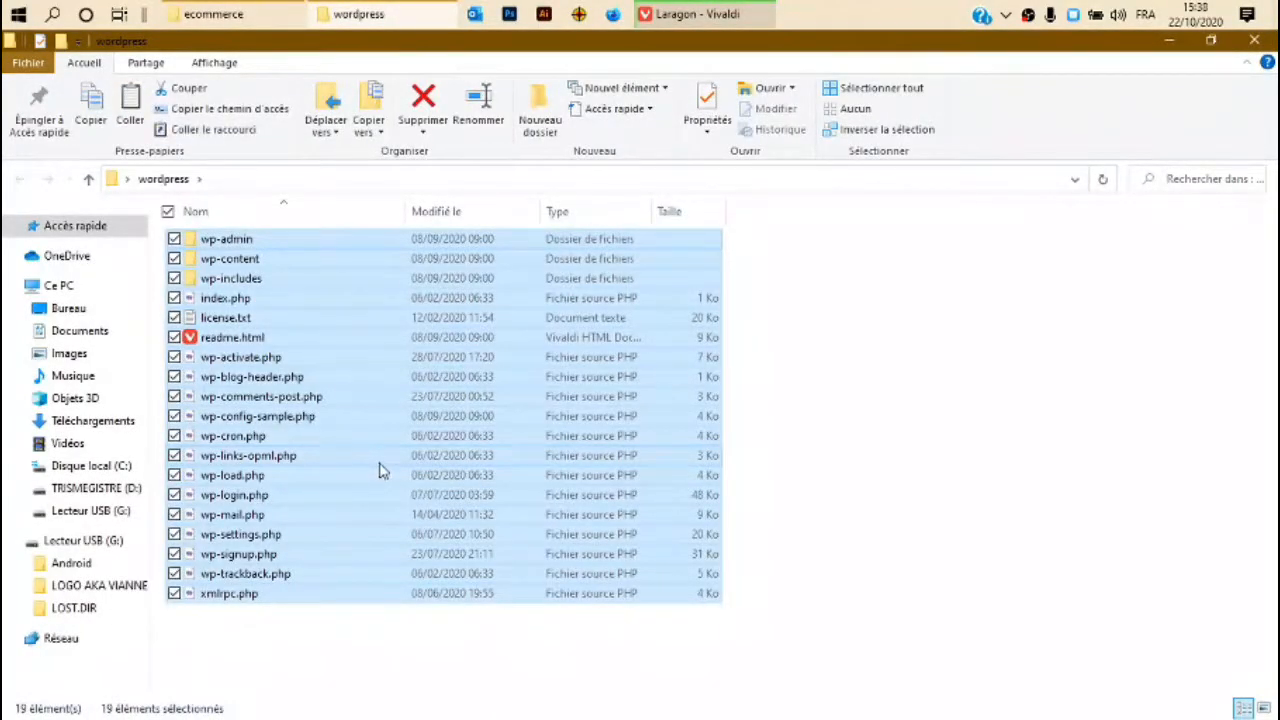
{"action": "left_click", "coordinate": [221, 10]}
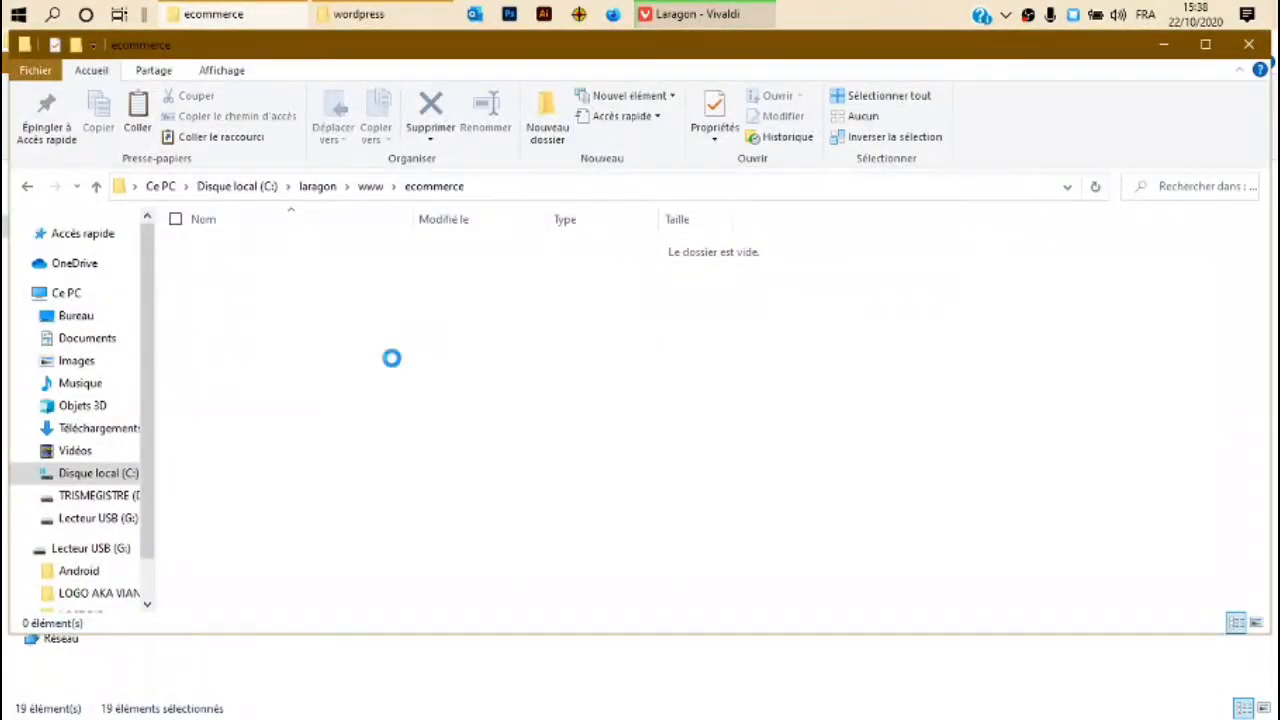
{"action": "key", "text": "ctrl+v"}
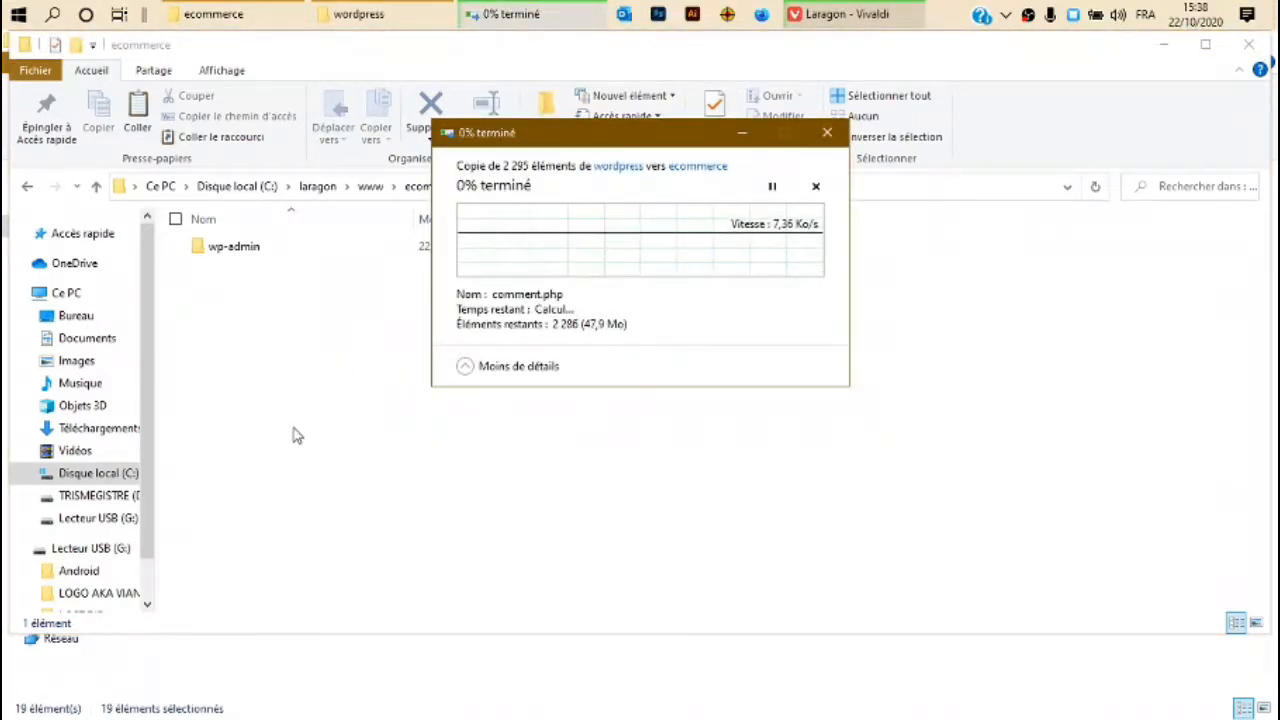
{"action": "left_click", "coordinate": [358, 378]}
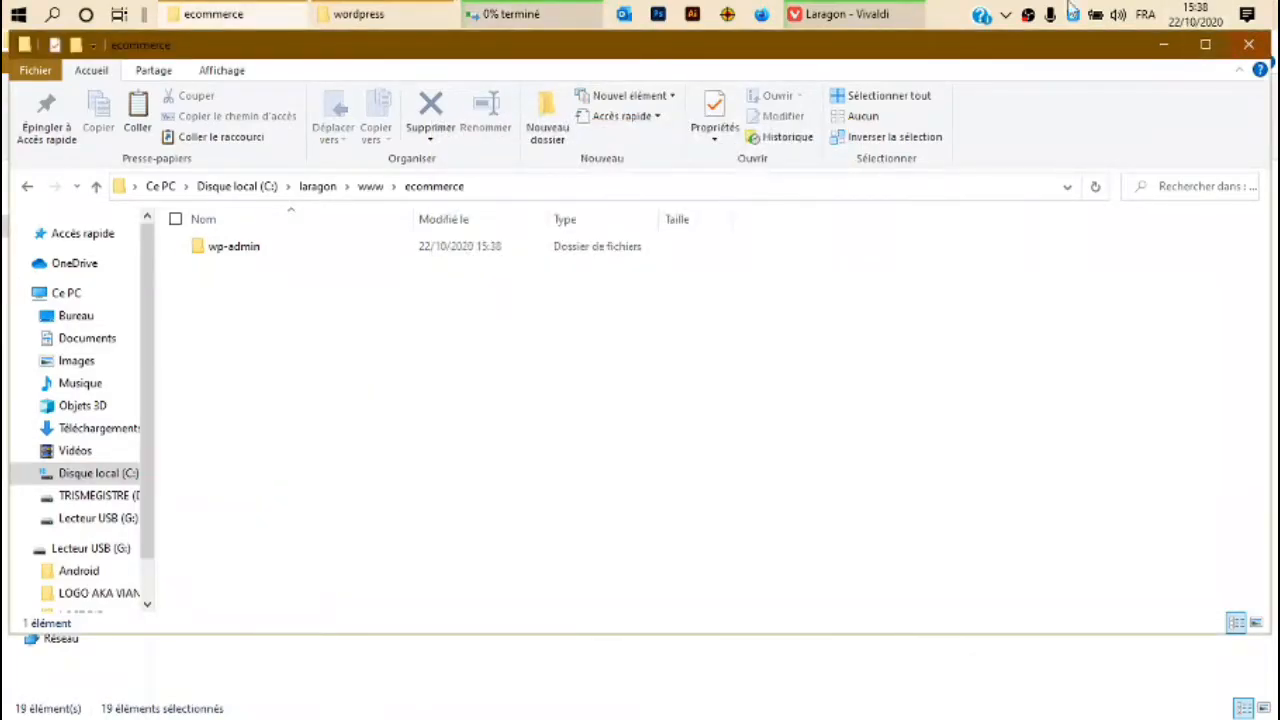
{"action": "left_click", "coordinate": [565, 10]}
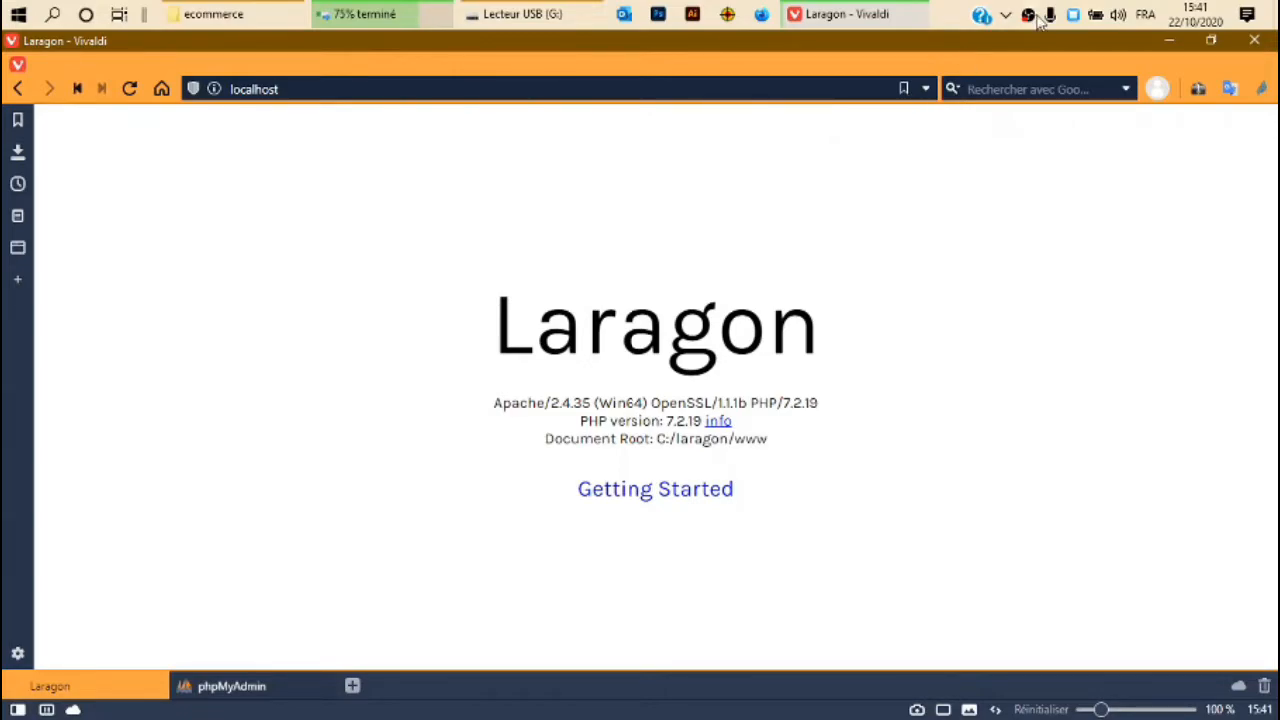
Open phpMyAdmin from the Laragon panel, then close Laragon.
{"action": "left_click", "coordinate": [1074, 16]}
{"action": "left_click", "coordinate": [686, 490]}
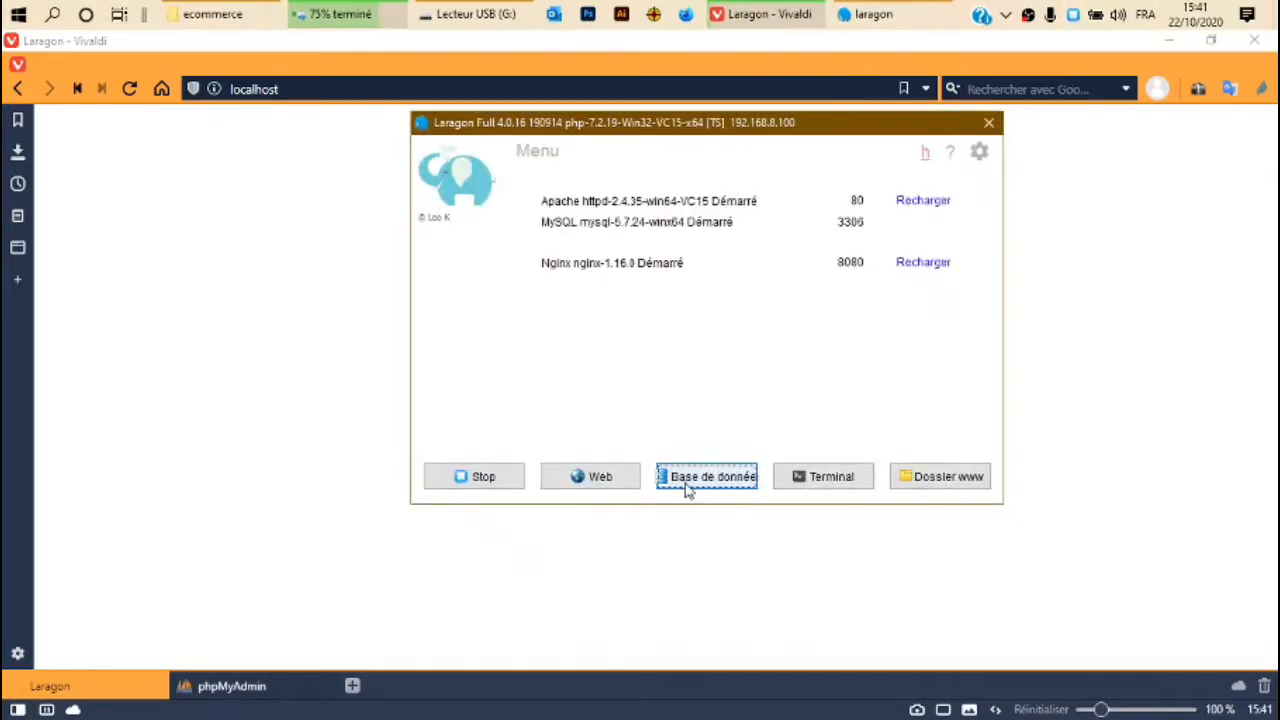
{"action": "left_click", "coordinate": [988, 121]}
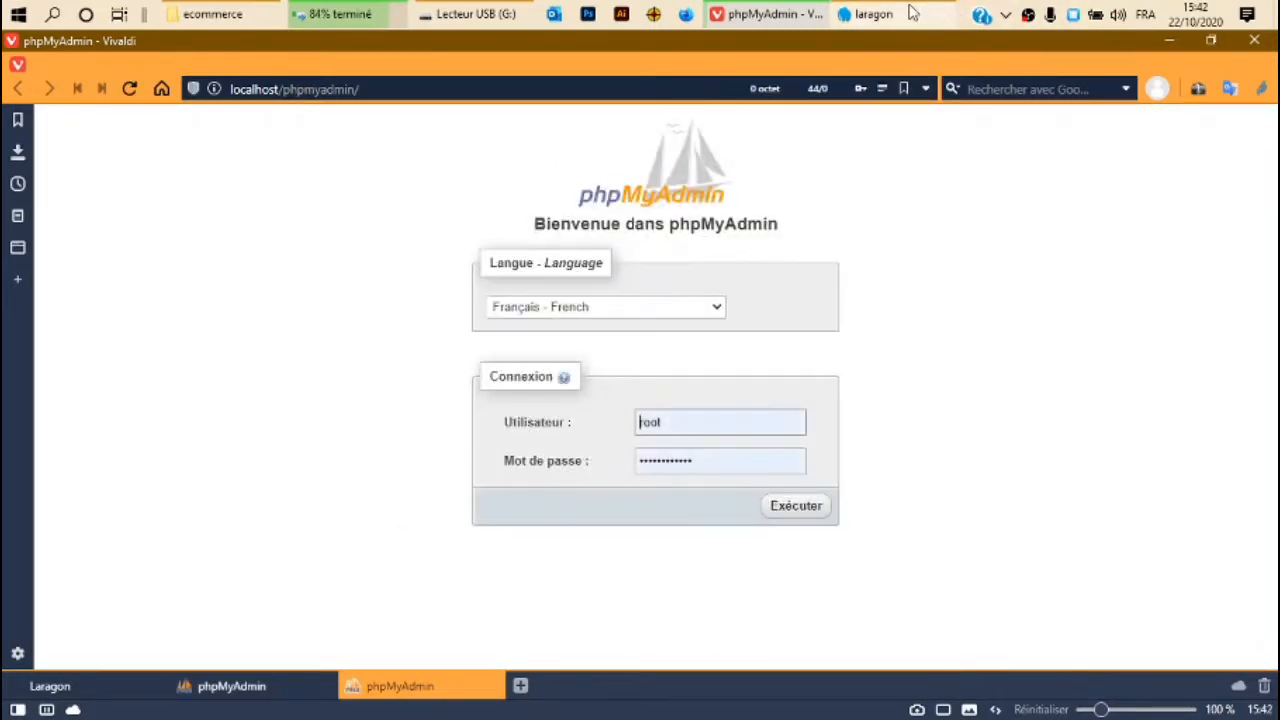
{"action": "left_click", "coordinate": [902, 22]}
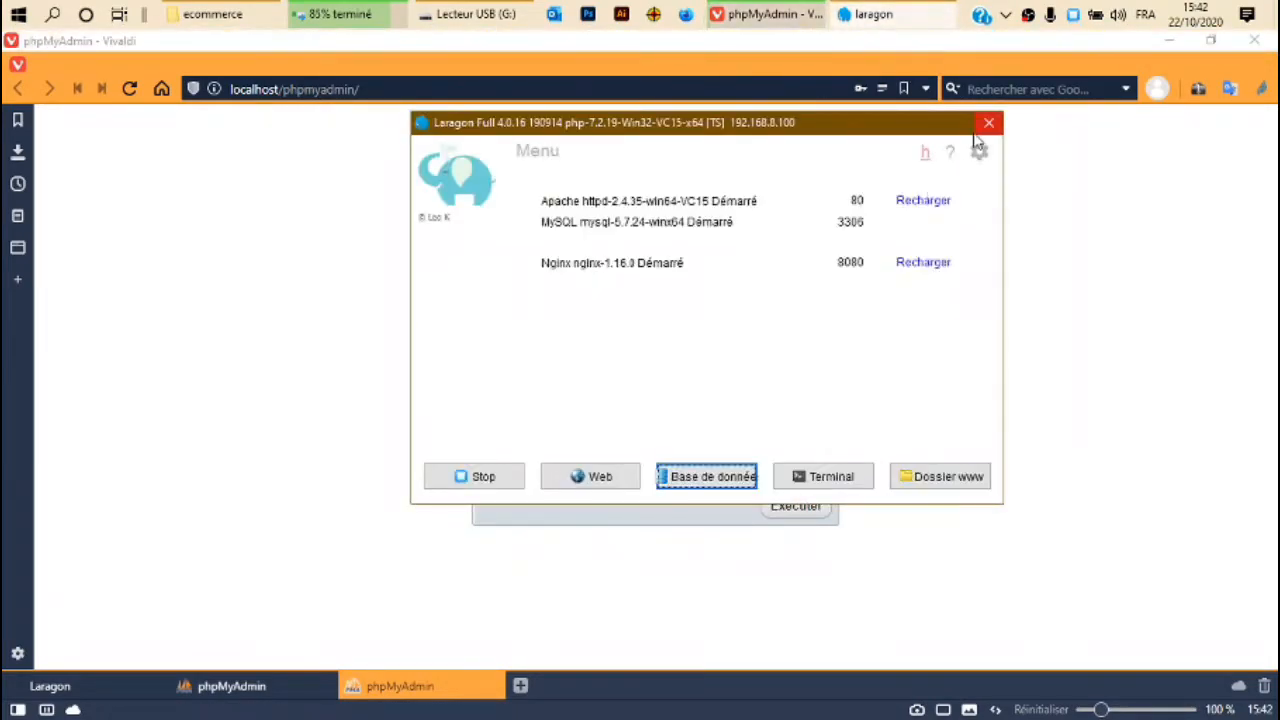
{"action": "left_click", "coordinate": [989, 123]}
{"action": "left_click", "coordinate": [346, 354]}
Log in to phpMyAdmin as root with an empty password, closing the duplicate tab.
{"action": "left_click", "coordinate": [707, 458]}
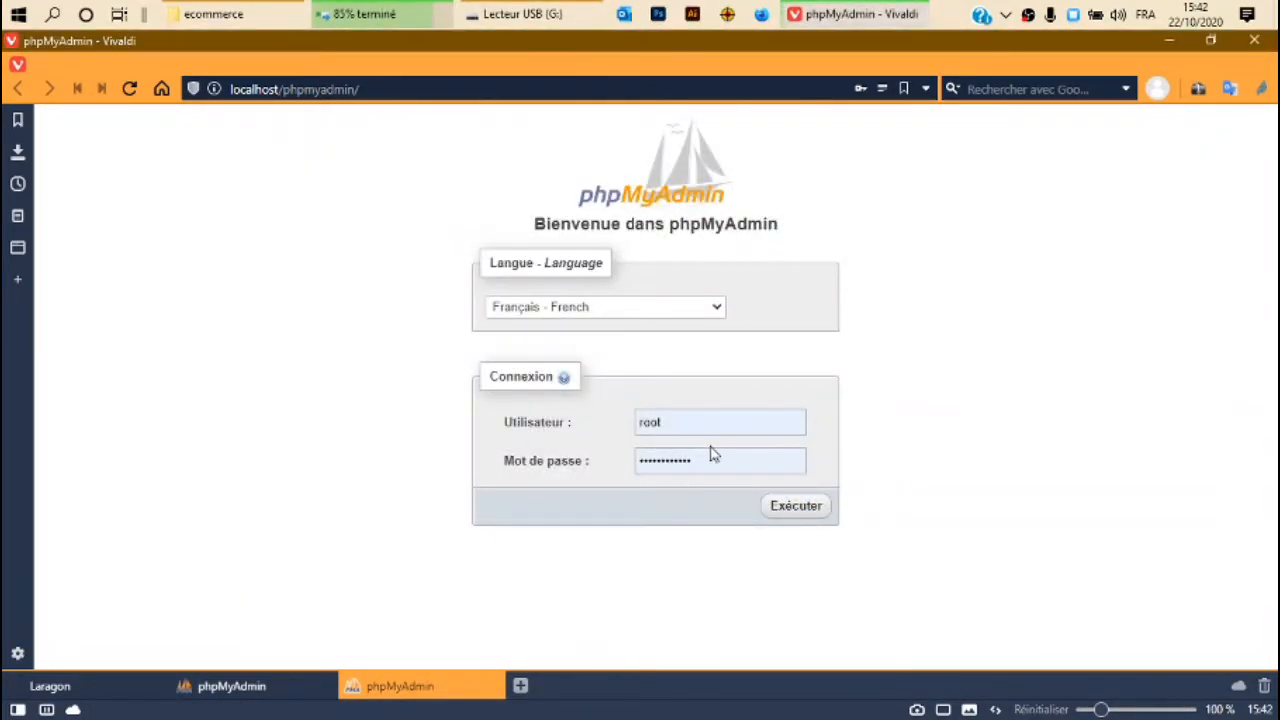
{"action": "double_click", "coordinate": [703, 463]}
{"action": "key", "text": "BackSpace"}
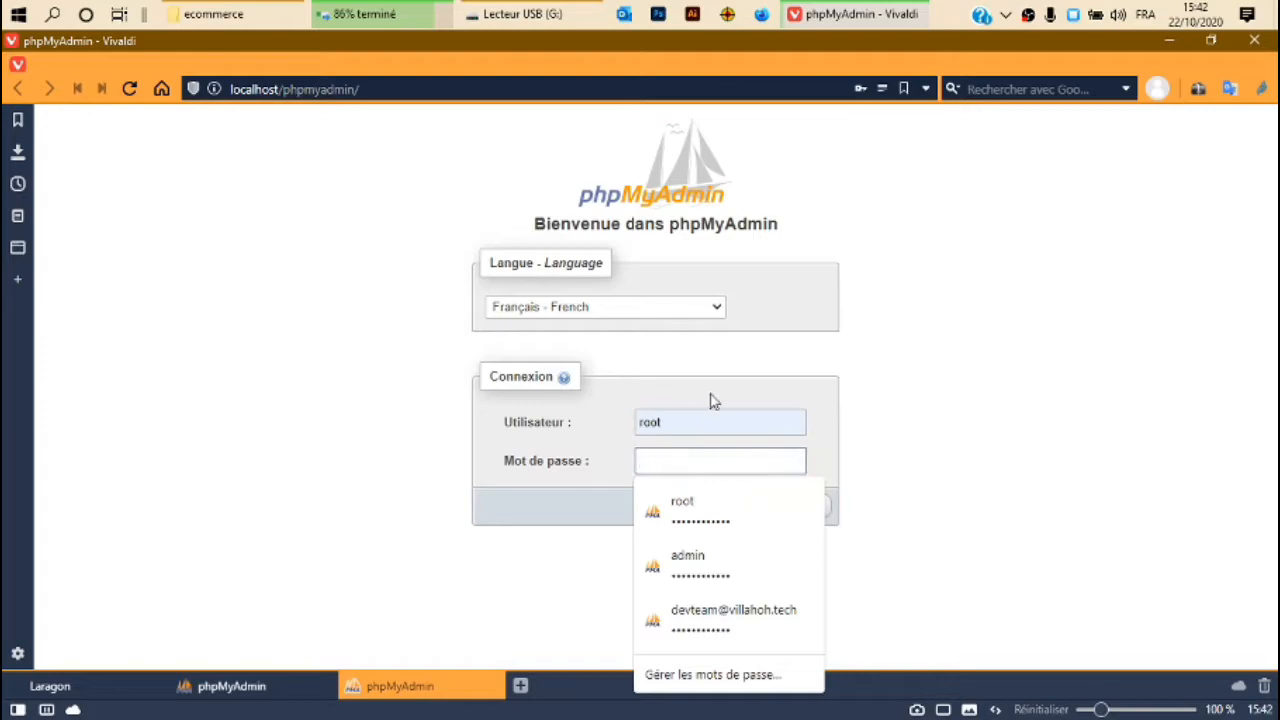
{"action": "left_click", "coordinate": [710, 462]}
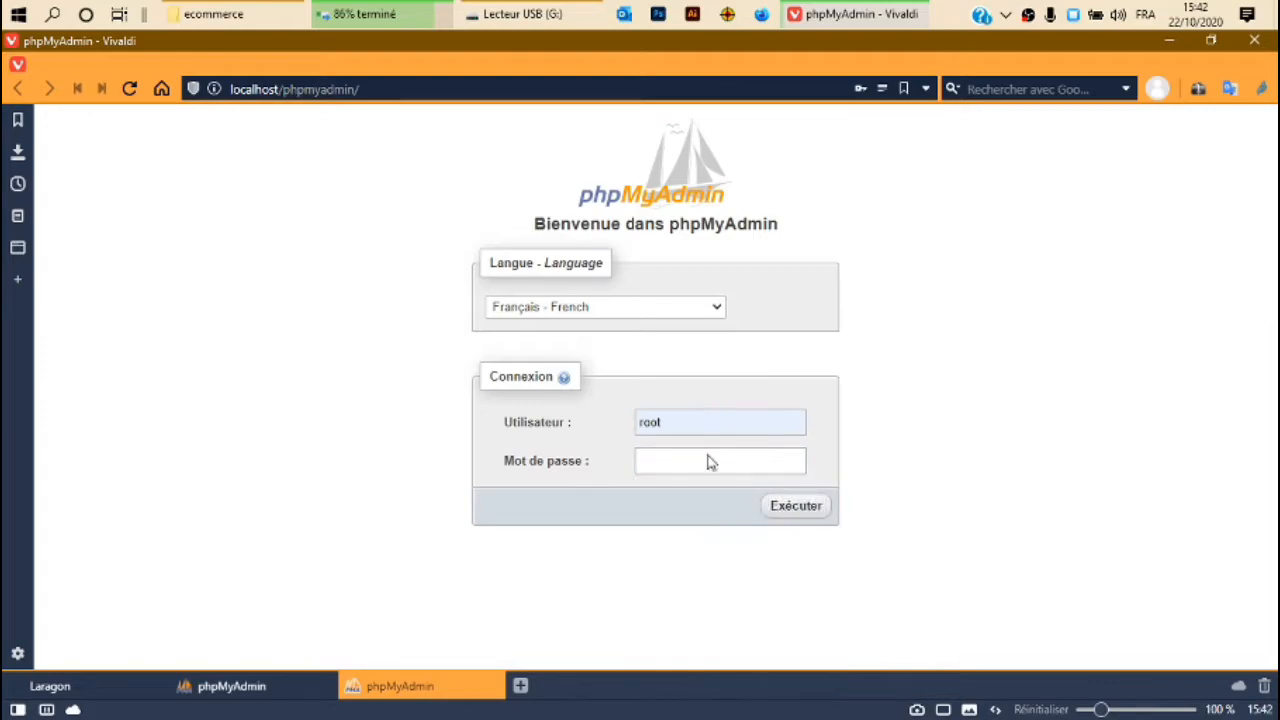
{"action": "left_click", "coordinate": [323, 687]}
{"action": "left_click", "coordinate": [794, 514]}
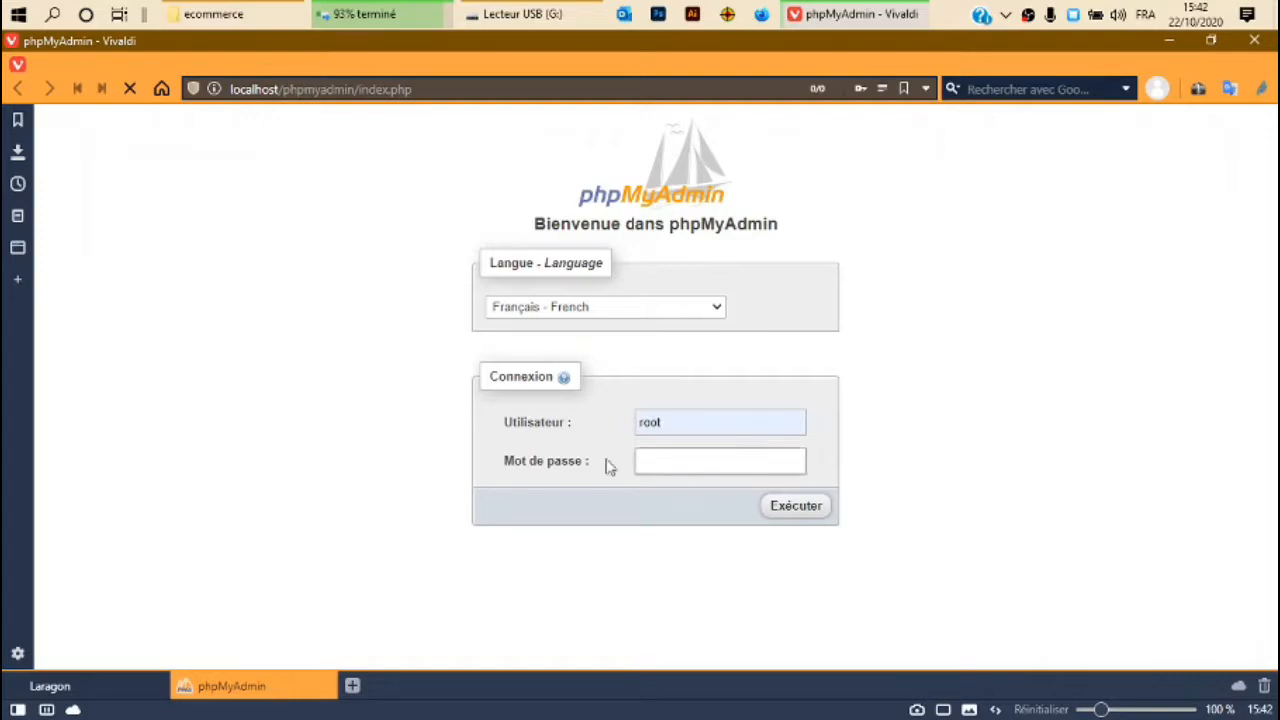
Create a database named store with utf8_general_ci collation and open it.
{"action": "left_click", "coordinate": [405, 13]}
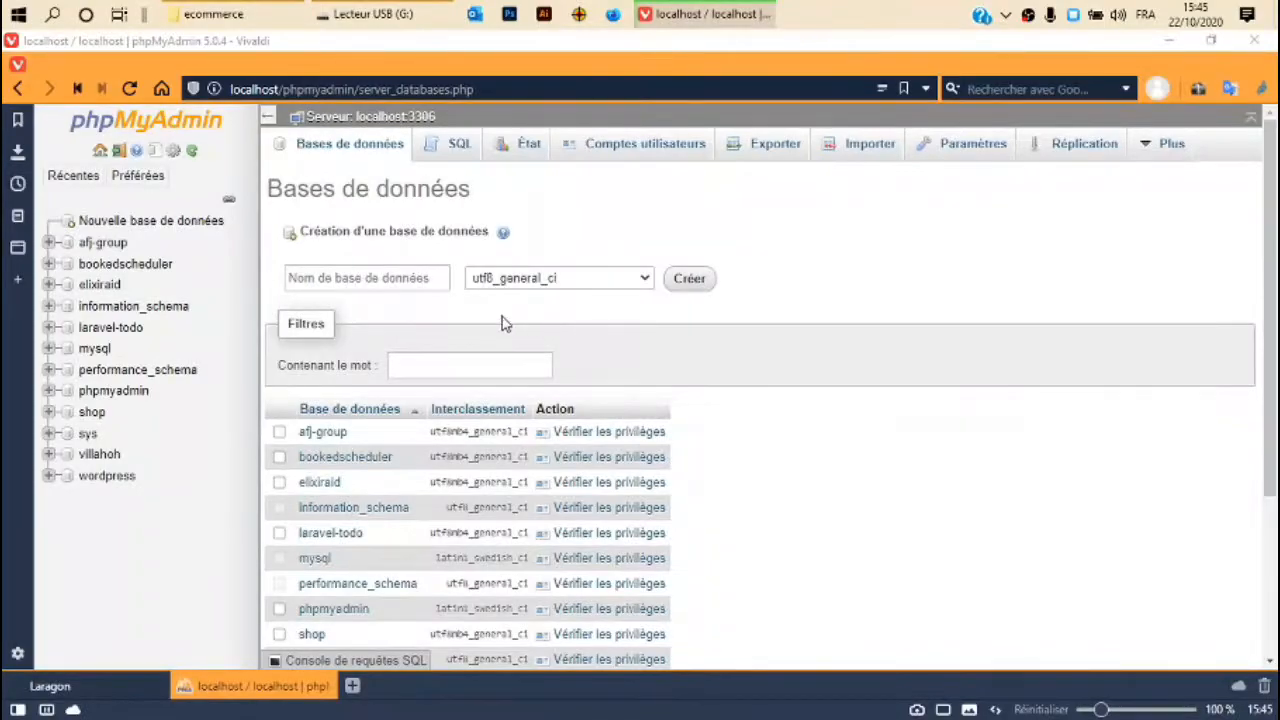
{"action": "left_click", "coordinate": [141, 228]}
{"action": "left_click", "coordinate": [381, 279]}
{"action": "type", "text": "s"}
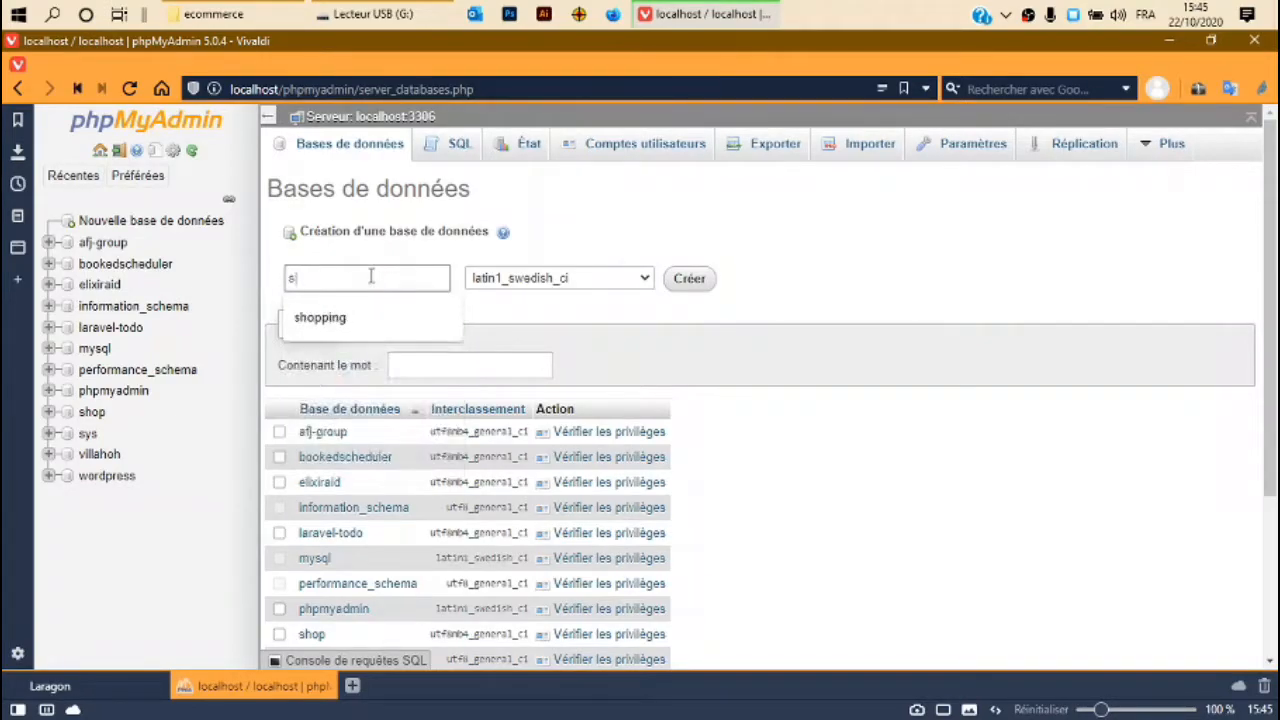
{"action": "type", "text": "tor"}
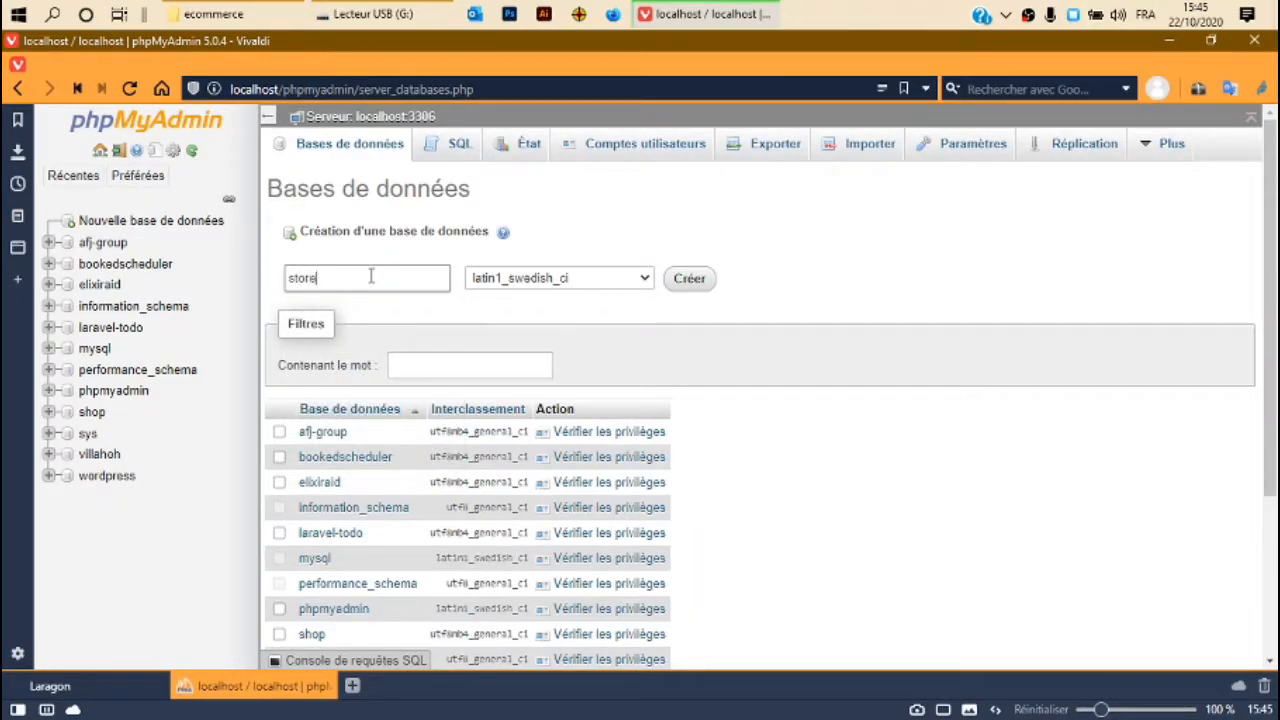
{"action": "type", "text": "e"}
{"action": "left_click", "coordinate": [557, 280]}
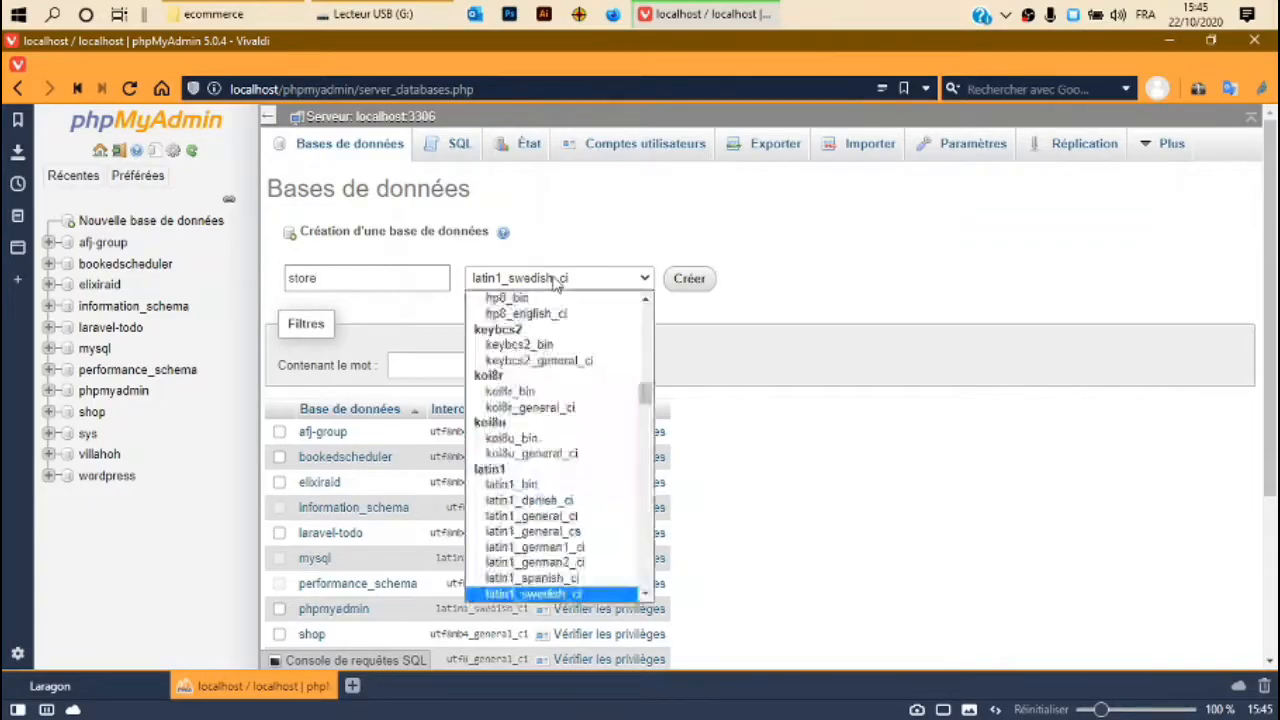
{"action": "scroll", "coordinate": [565, 486], "scroll_direction": "down", "scroll_amount": 2}
{"action": "scroll", "coordinate": [565, 486], "scroll_direction": "down", "scroll_amount": 15}
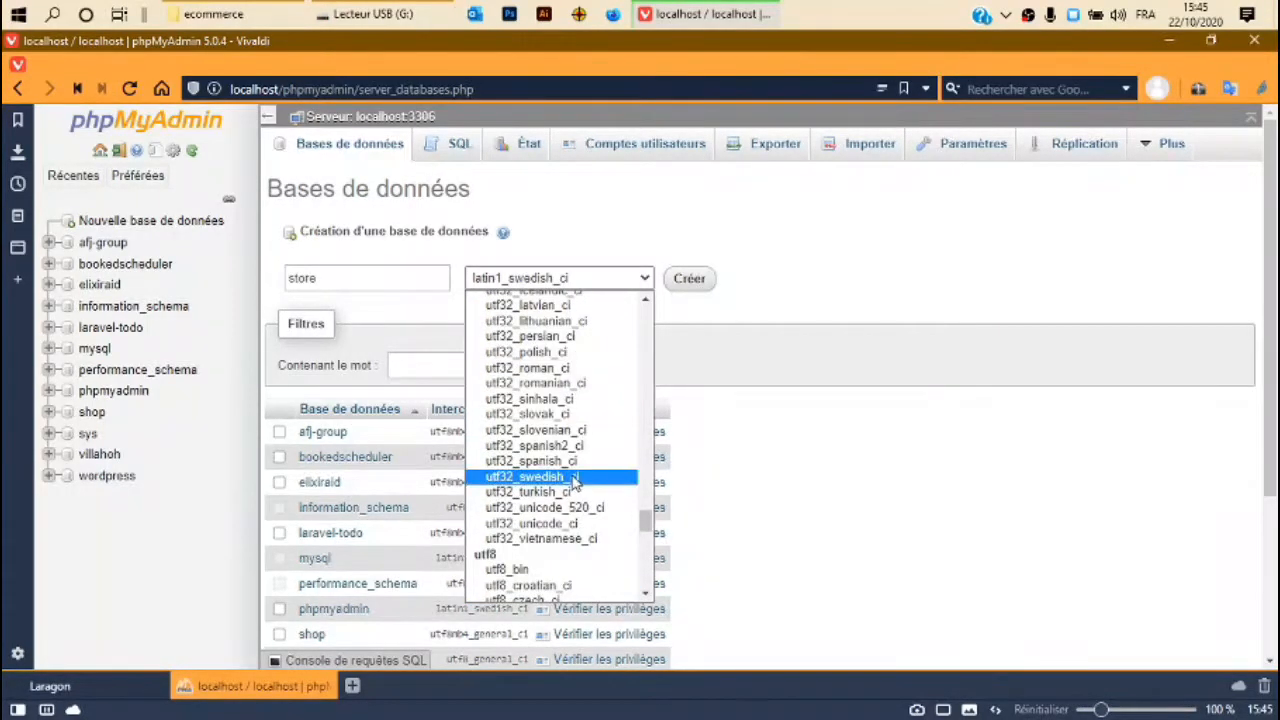
{"action": "scroll", "coordinate": [575, 482], "scroll_direction": "down", "scroll_amount": 4}
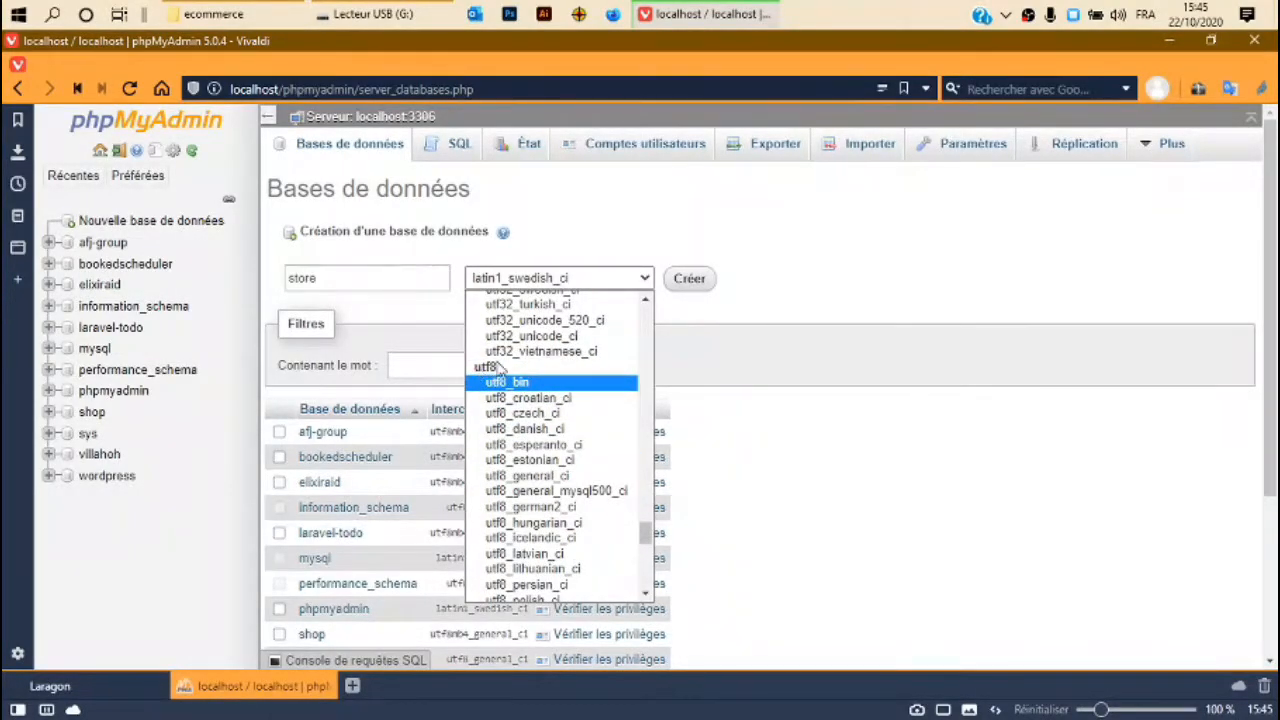
{"action": "left_click", "coordinate": [515, 478]}
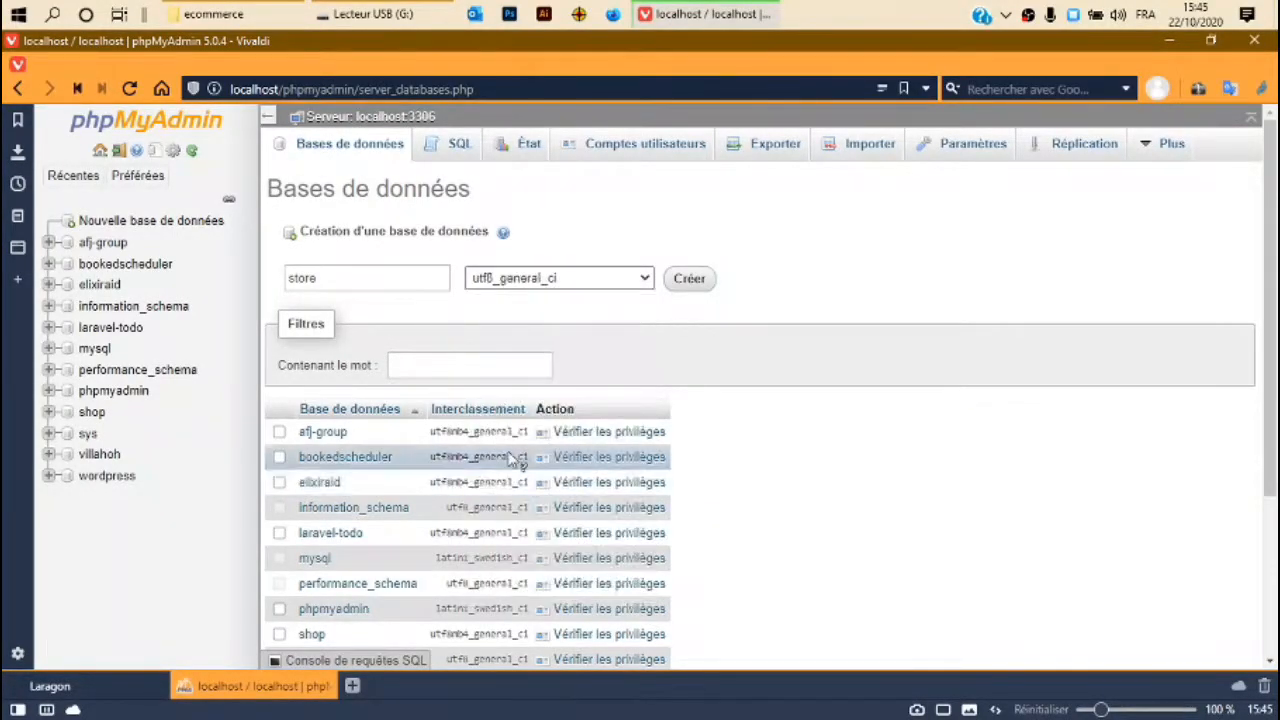
{"action": "left_click", "coordinate": [689, 280]}
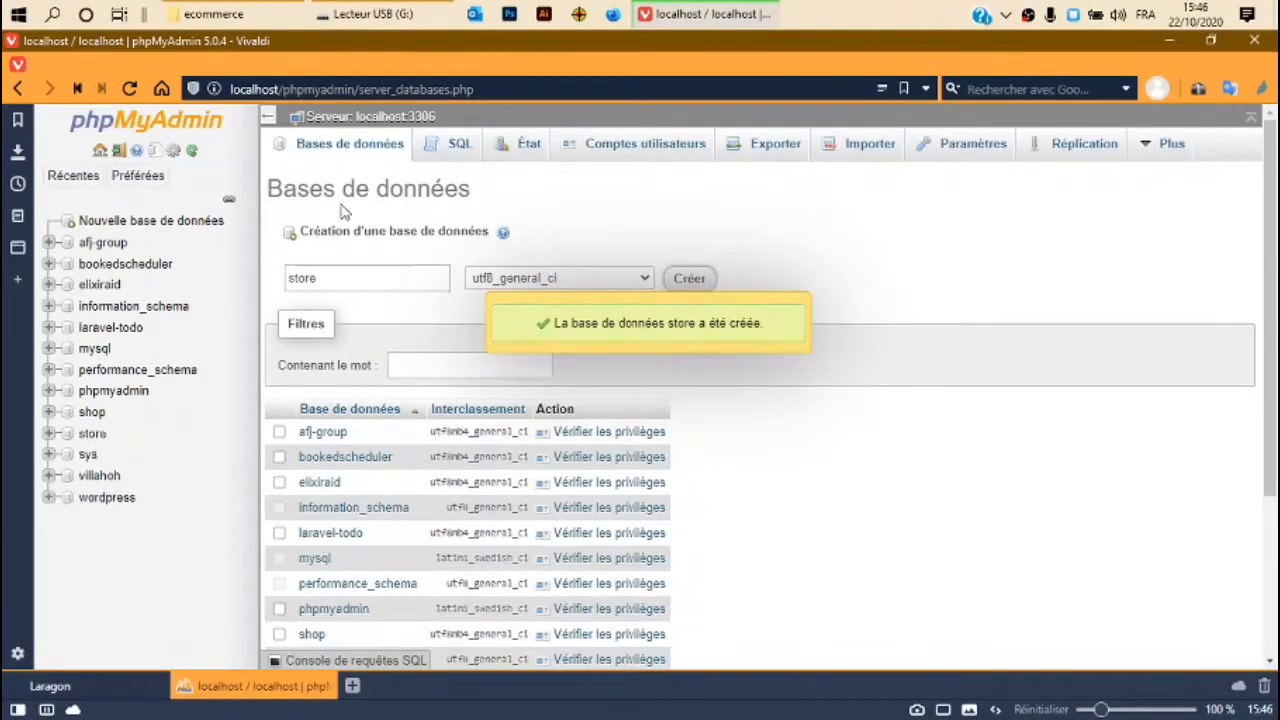
{"action": "left_click", "coordinate": [92, 433]}
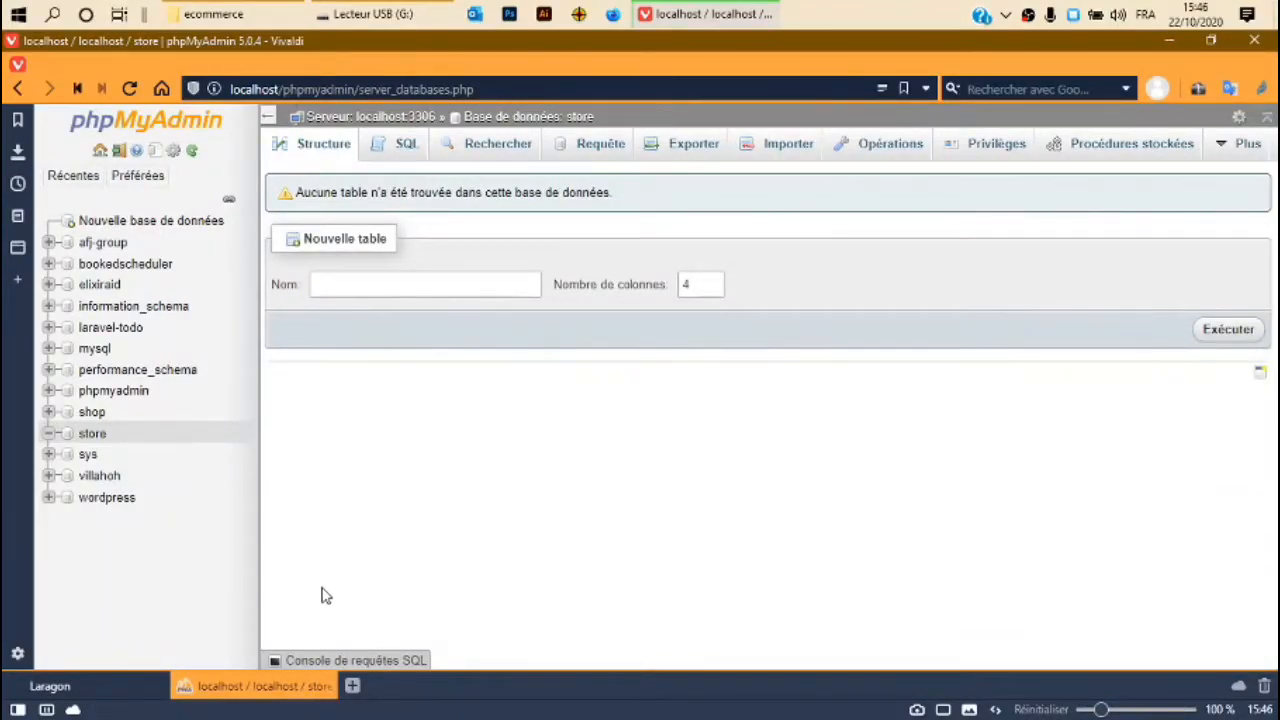
Close phpMyAdmin, confirm the 19 files in ecommerce, and return to the browser.
{"action": "left_click", "coordinate": [325, 686]}
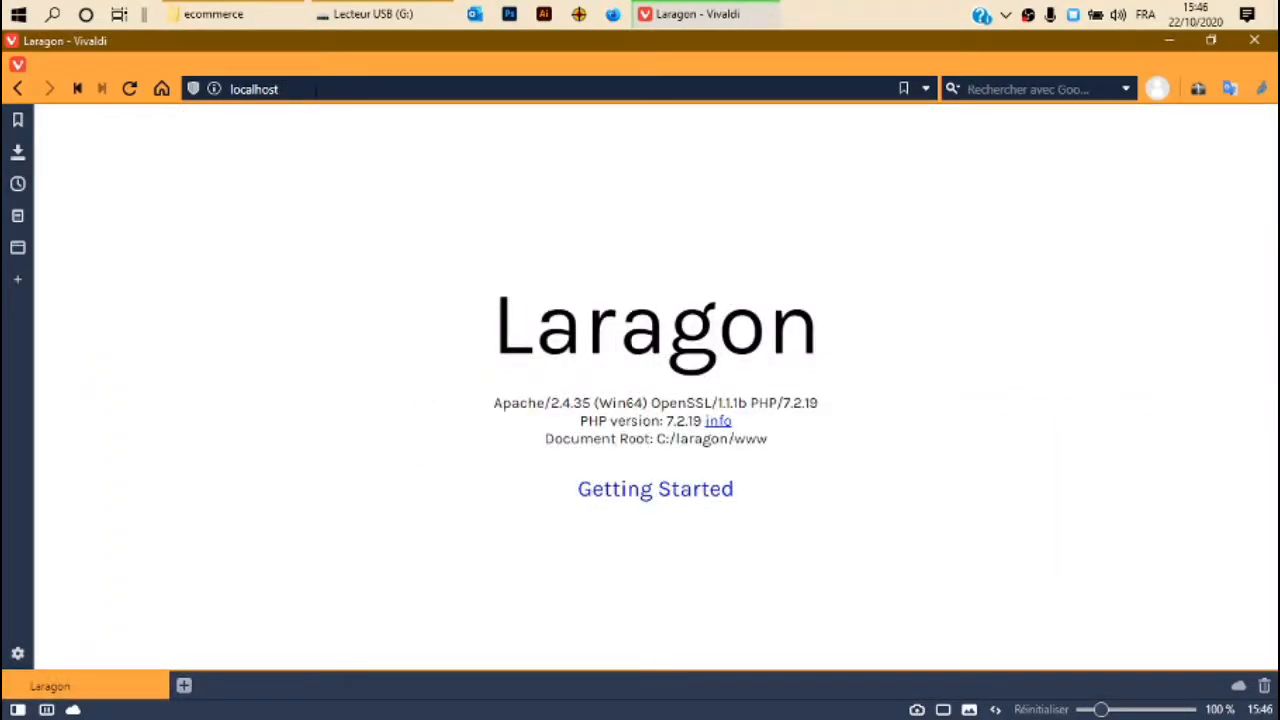
{"action": "left_click", "coordinate": [220, 20]}
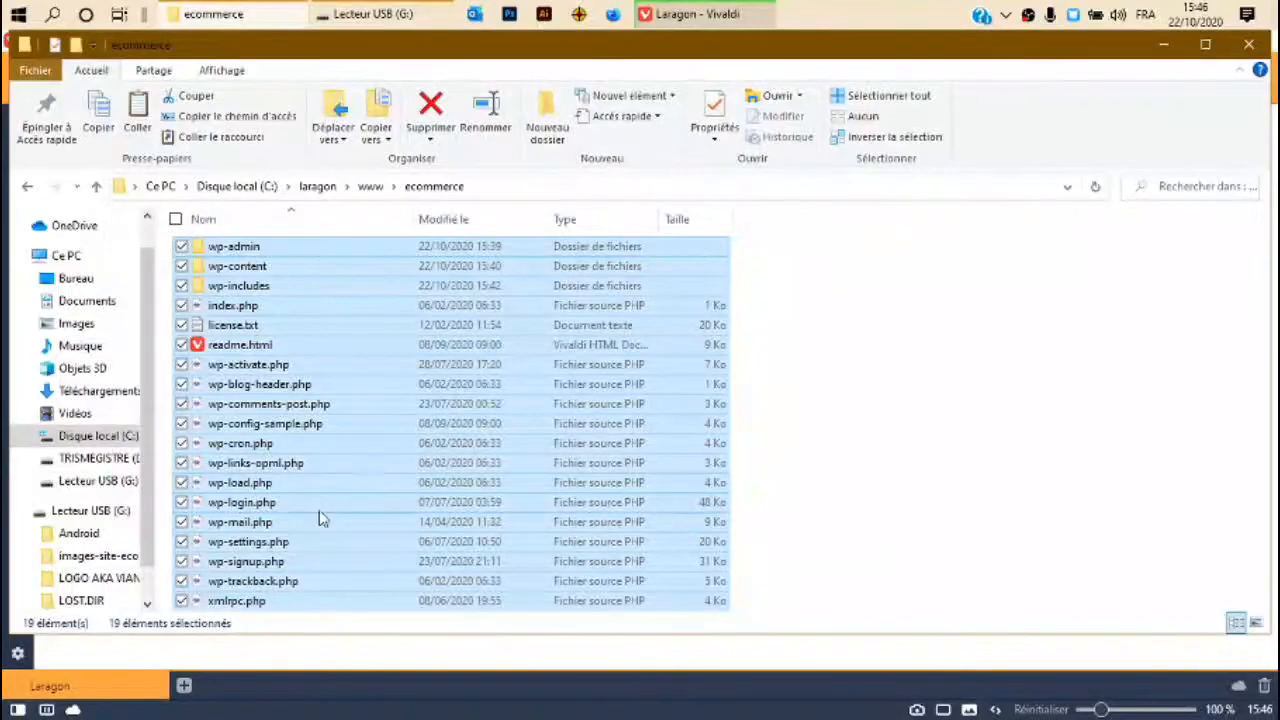
{"action": "left_click", "coordinate": [851, 537]}
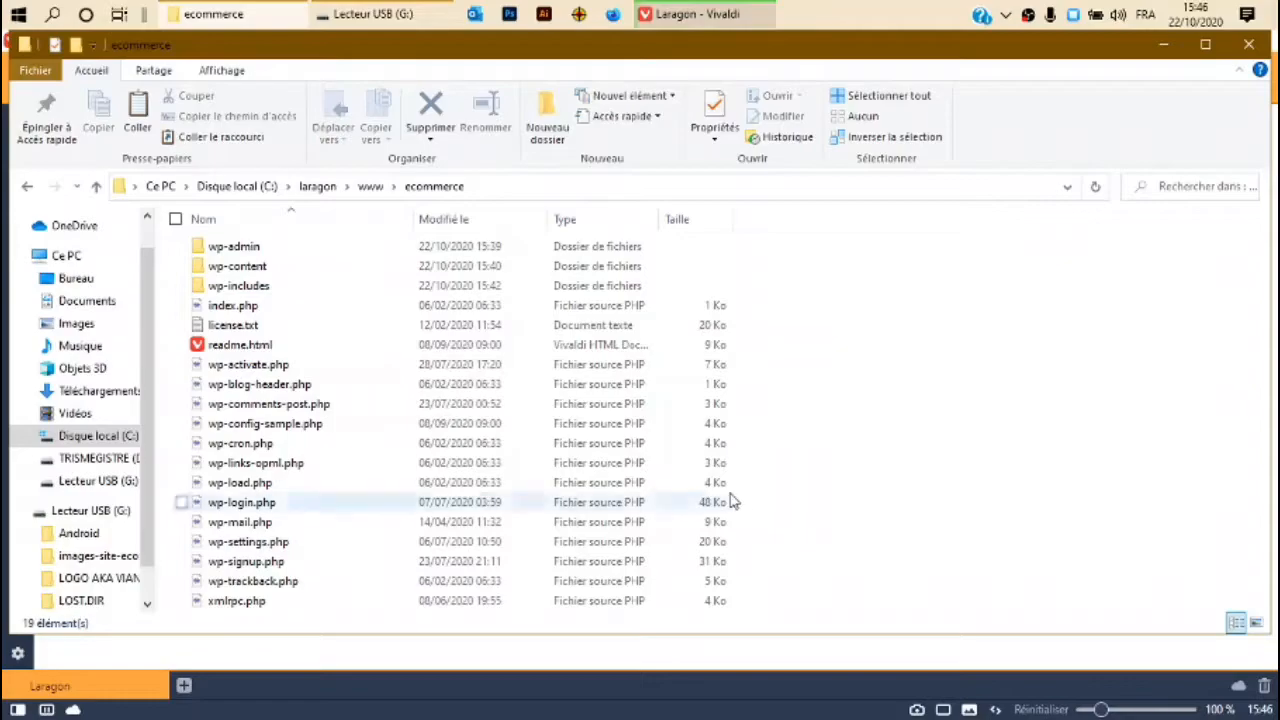
{"action": "left_click", "coordinate": [670, 10]}
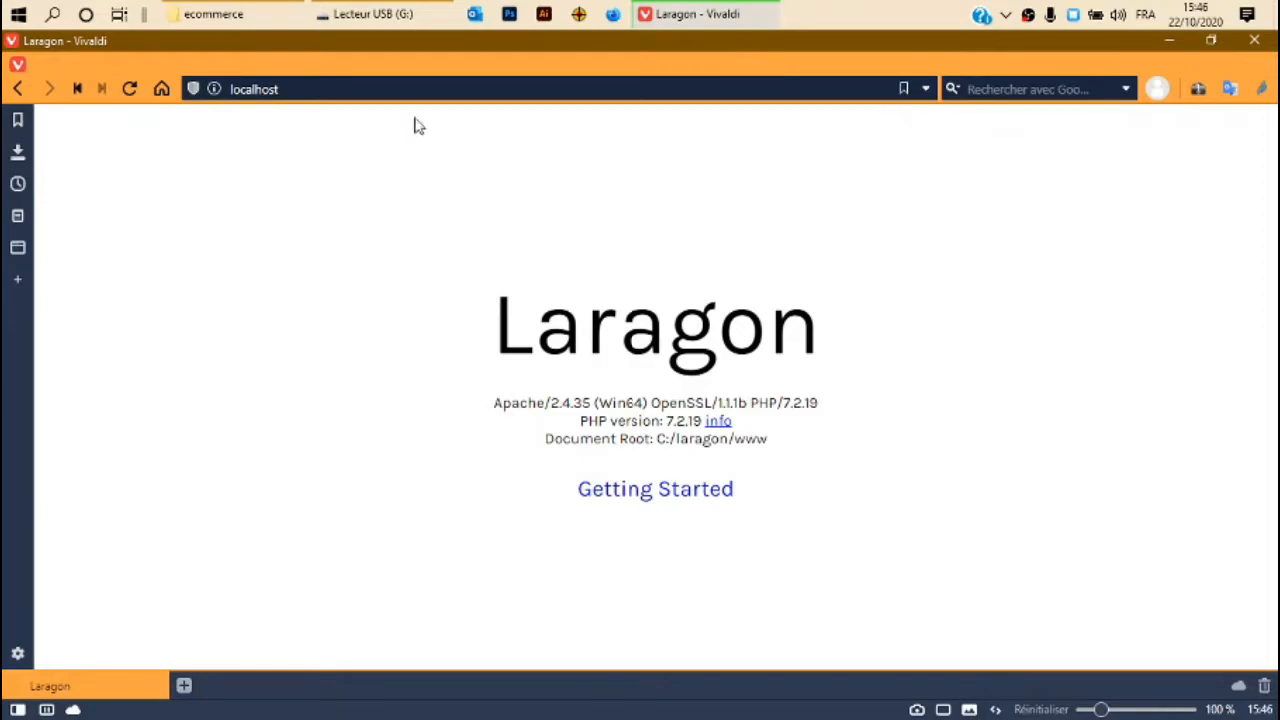
Load localhost/ecommerce to reach the WordPress setup welcome page.
{"action": "left_click", "coordinate": [382, 86]}
{"action": "left_click", "coordinate": [296, 89]}
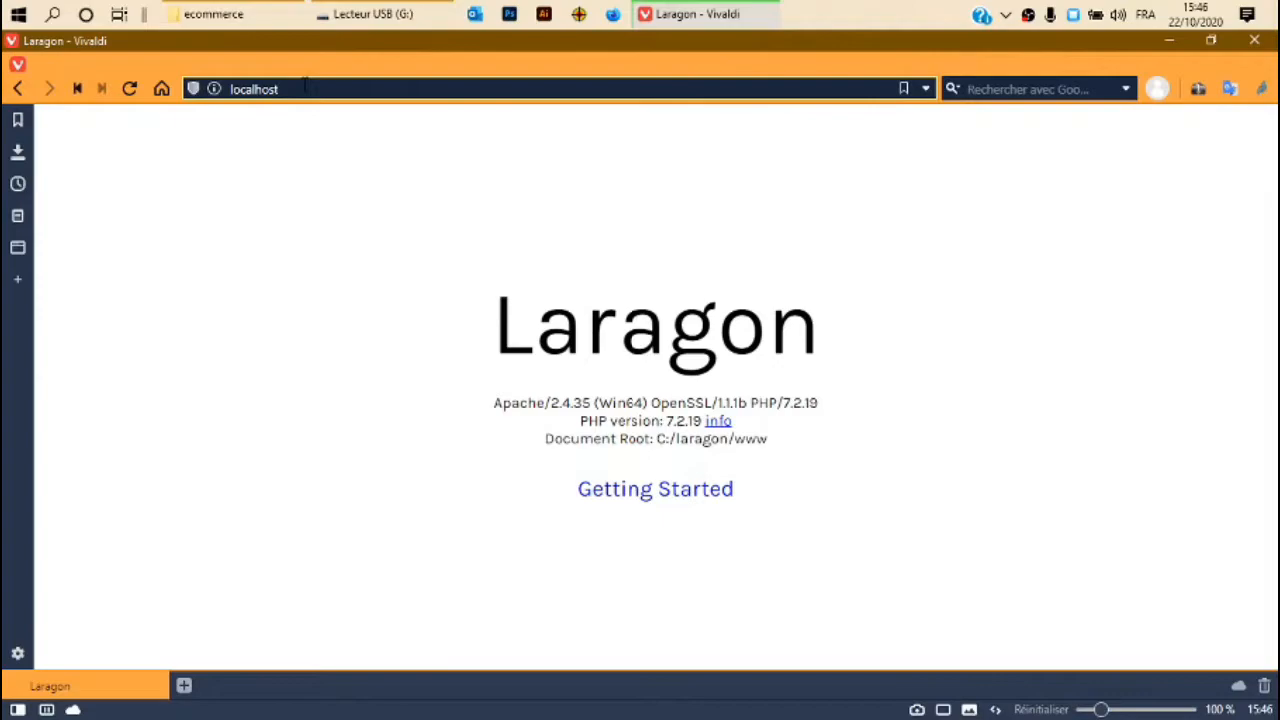
{"action": "type", "text": "/"}
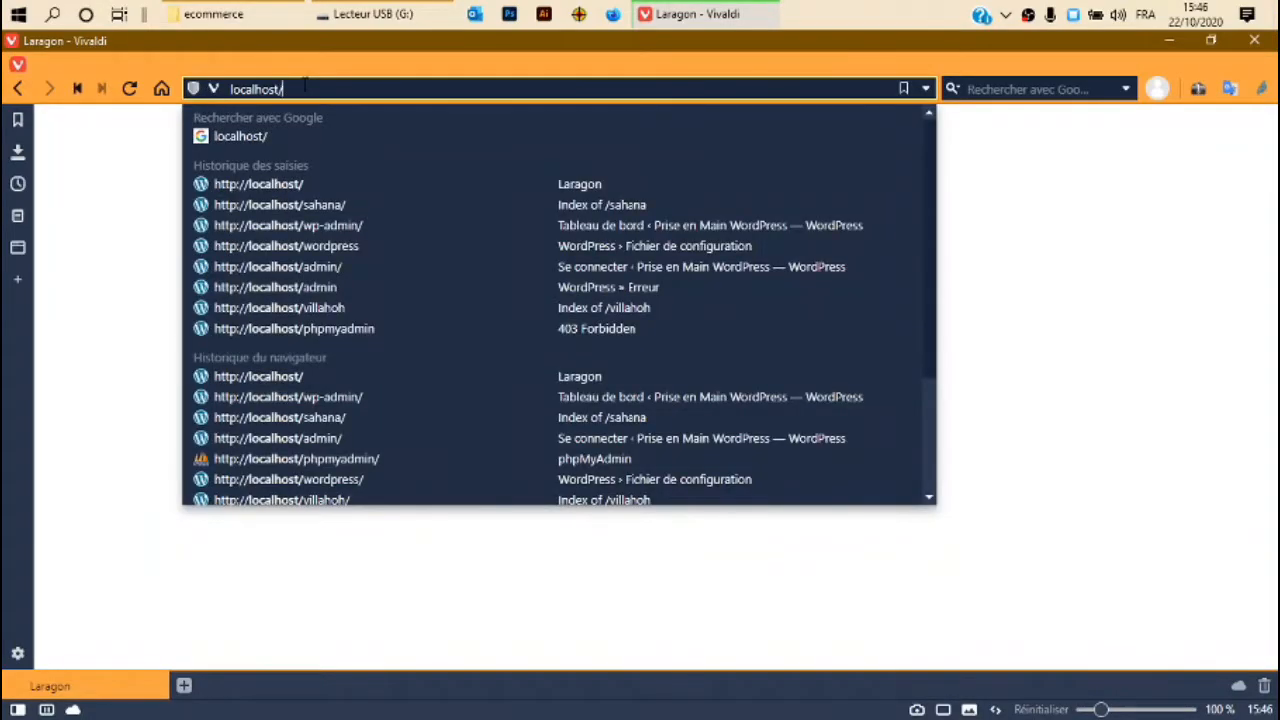
{"action": "type", "text": "ecommerce"}
{"action": "key", "text": "Return"}
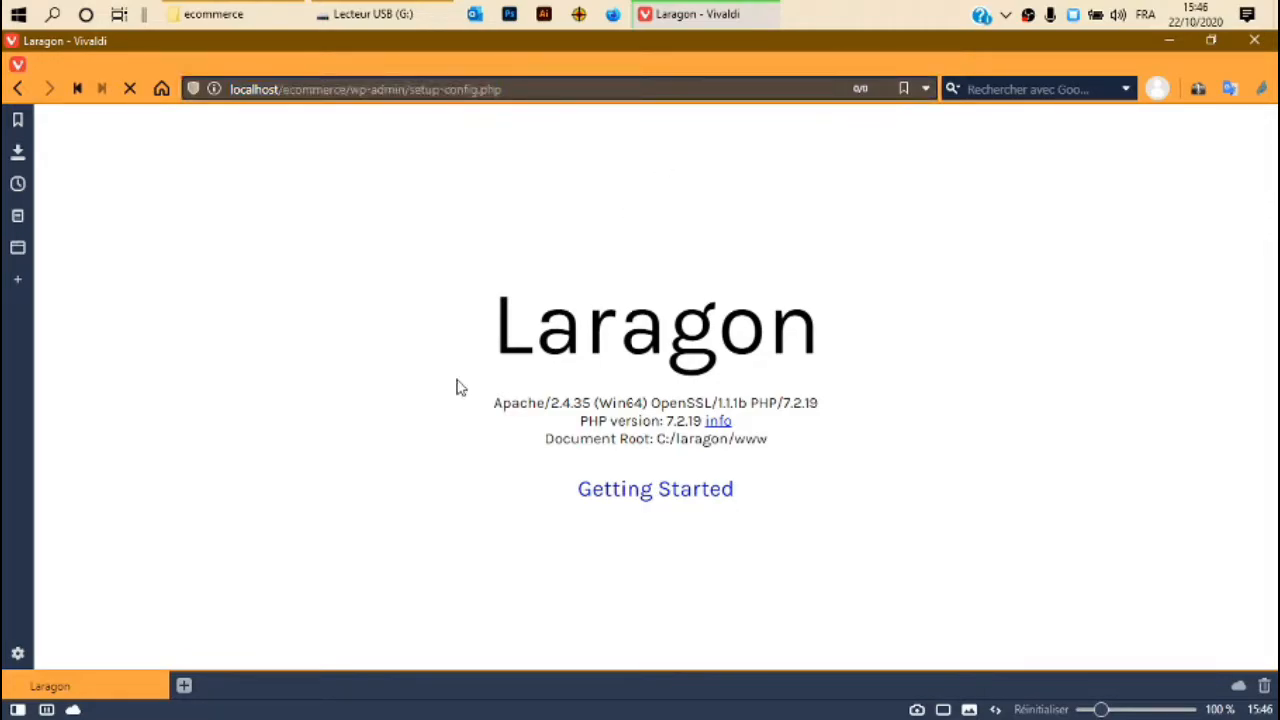
{"action": "mouse_move", "coordinate": [378, 12]}
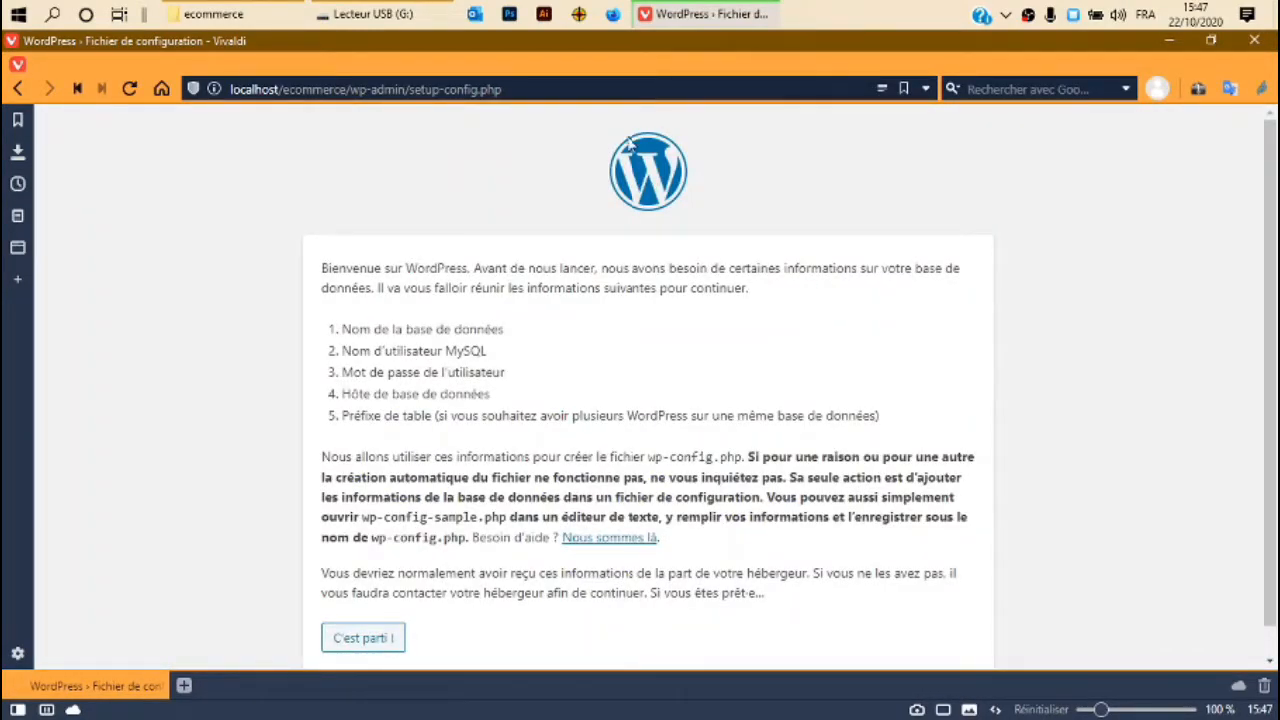
{"action": "scroll", "coordinate": [527, 346], "scroll_direction": "down", "scroll_amount": 1}
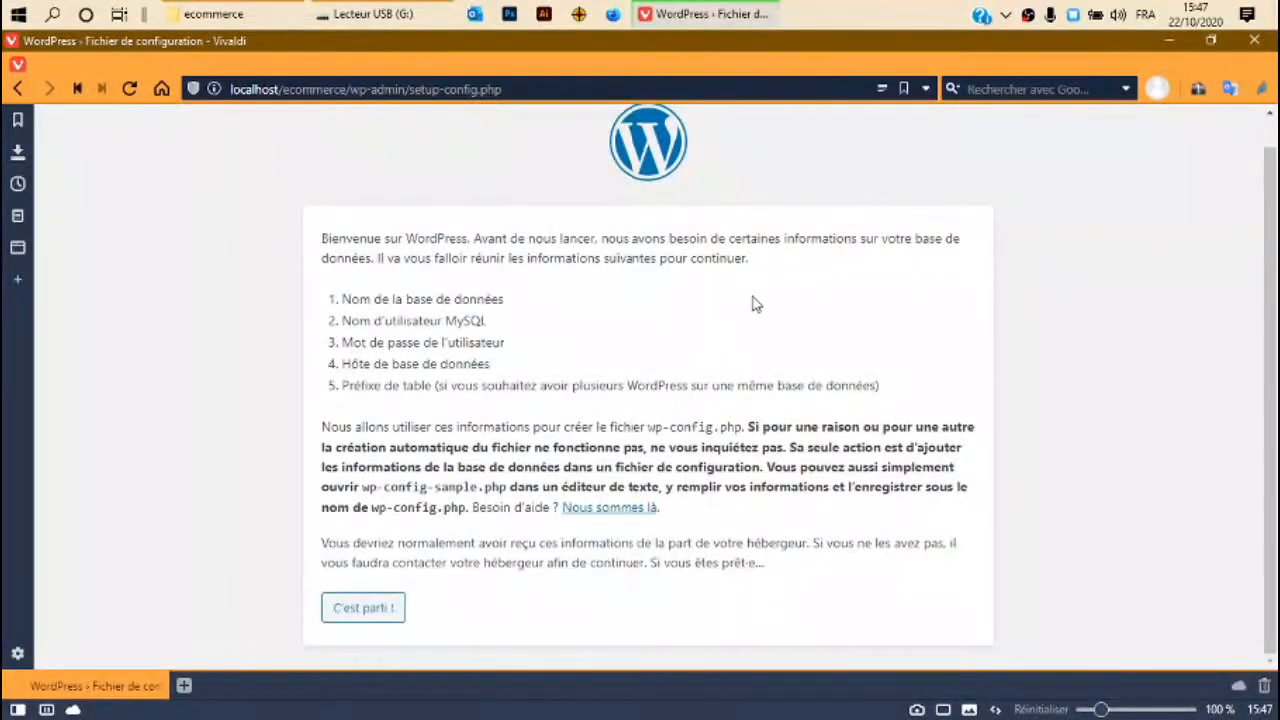
Submit database name store, username root and an empty password to WordPress.
{"action": "left_click", "coordinate": [383, 612]}
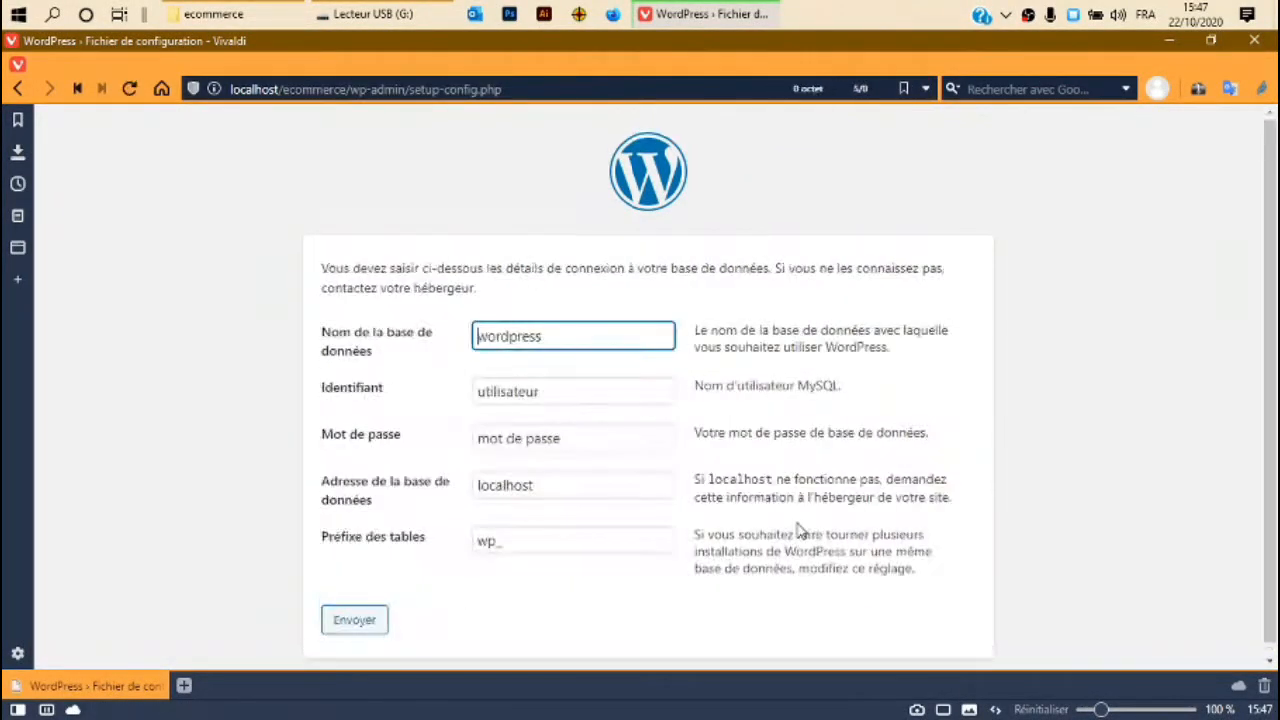
{"action": "double_click", "coordinate": [594, 340]}
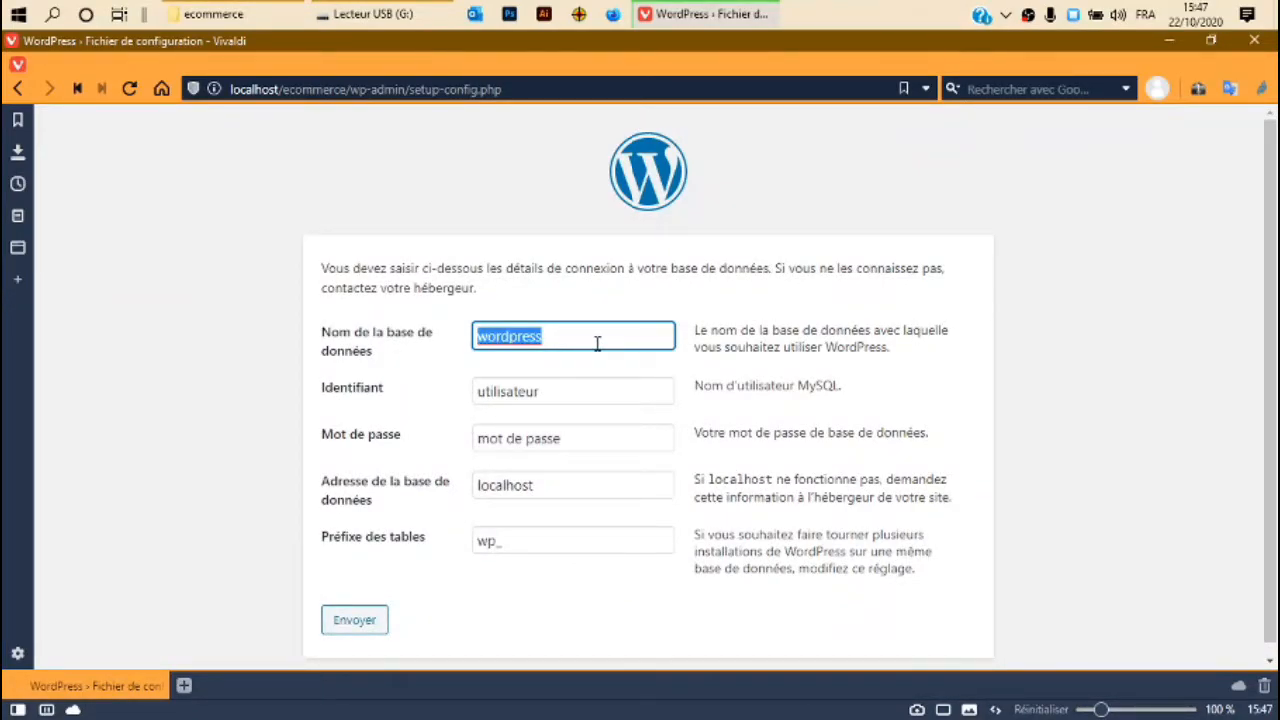
{"action": "key", "text": "BackSpace"}
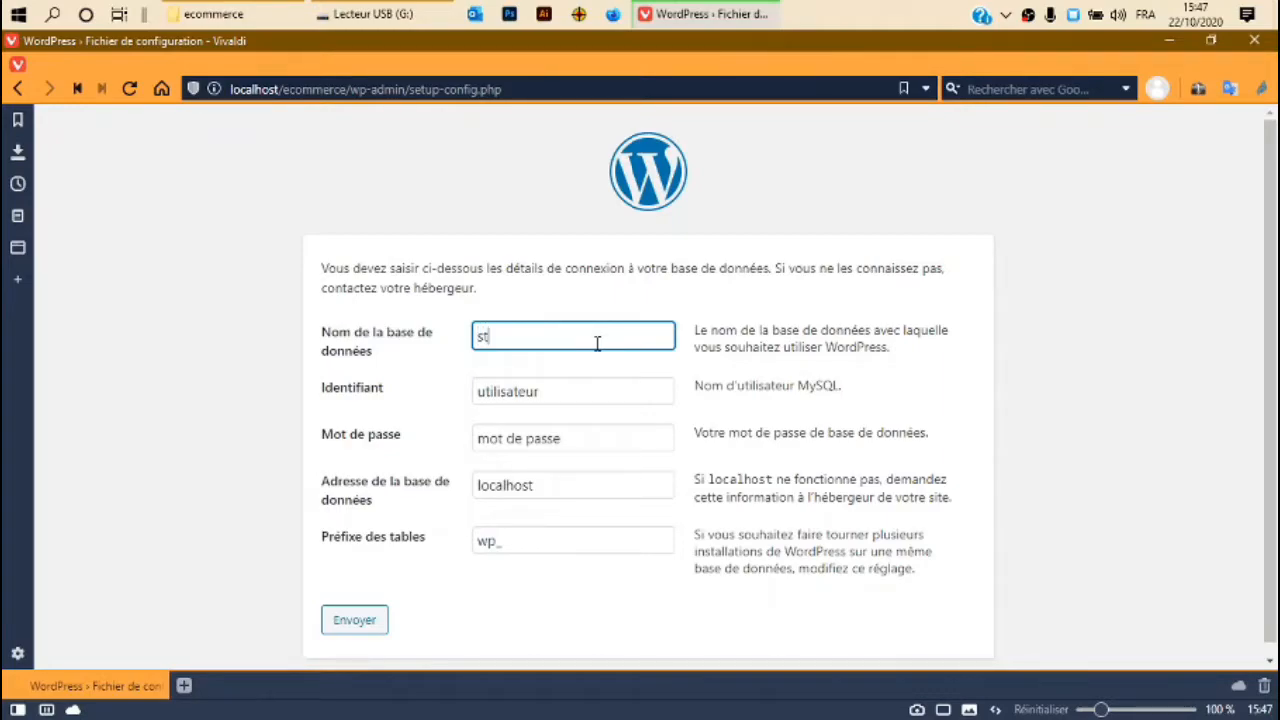
{"action": "key", "text": "Tab"}
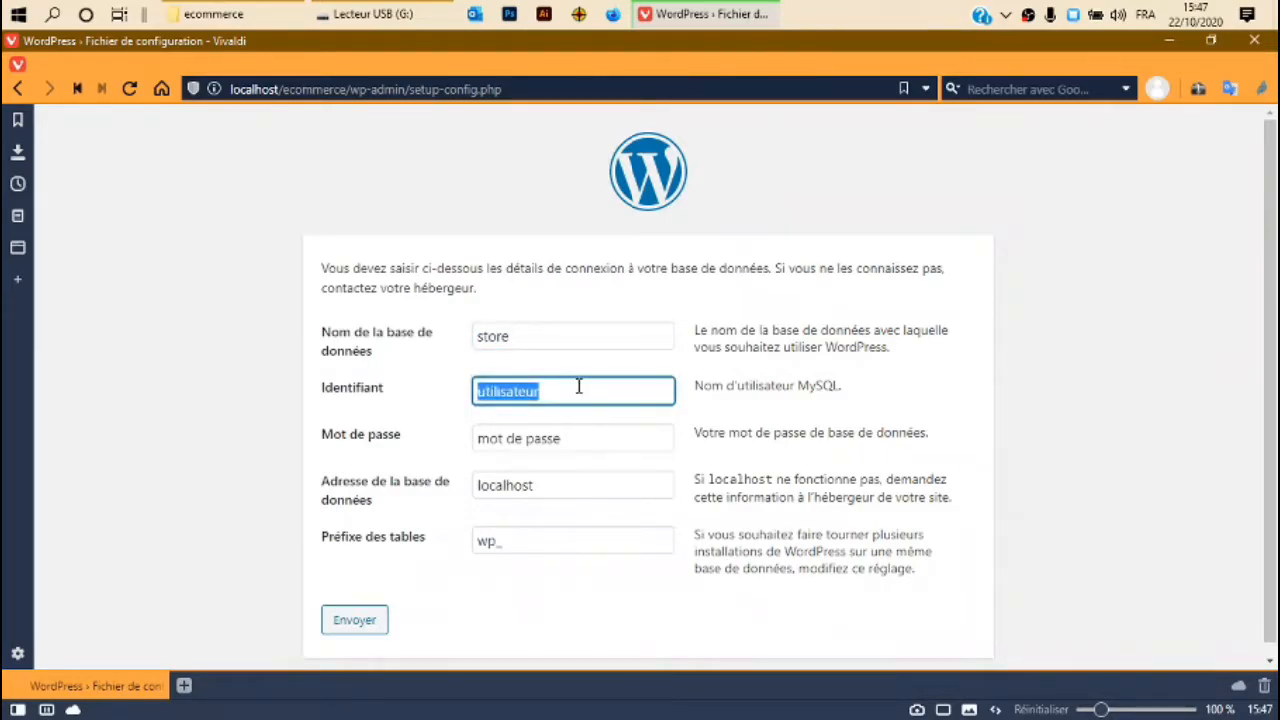
{"action": "key", "text": "BackSpace"}
{"action": "type", "text": "root"}
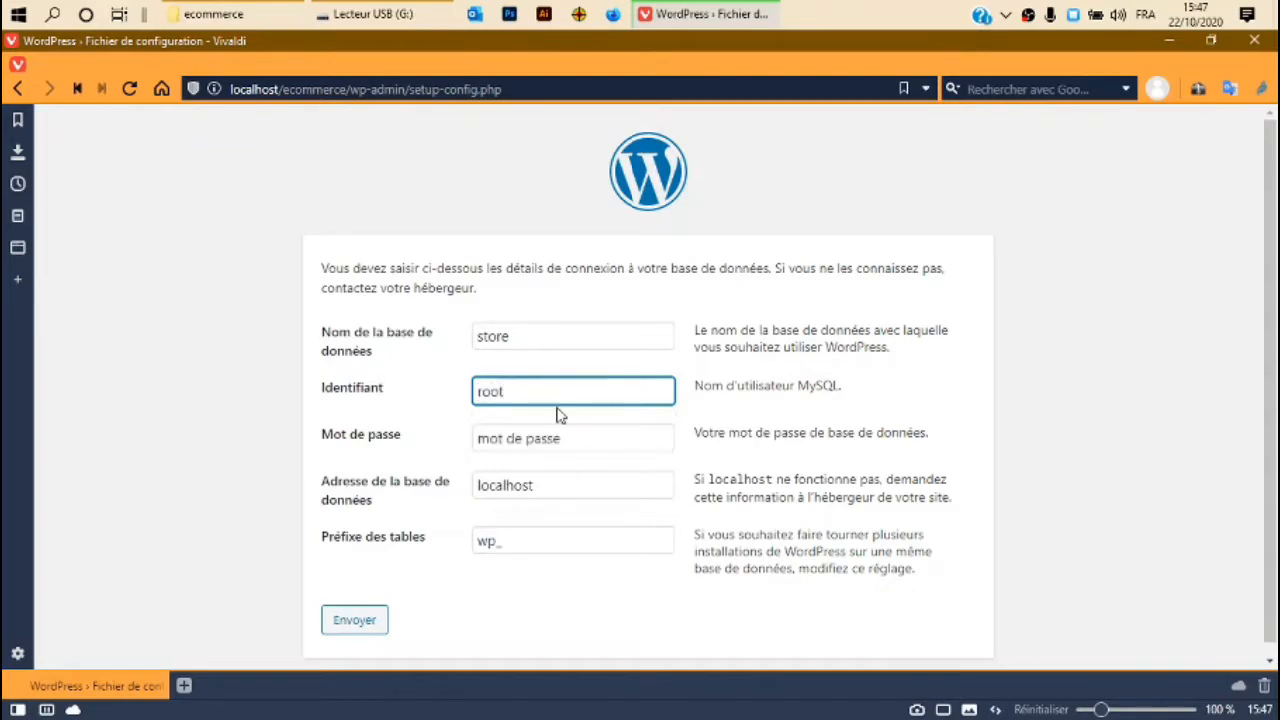
{"action": "key", "text": "Tab"}
{"action": "key", "text": "BackSpace"}
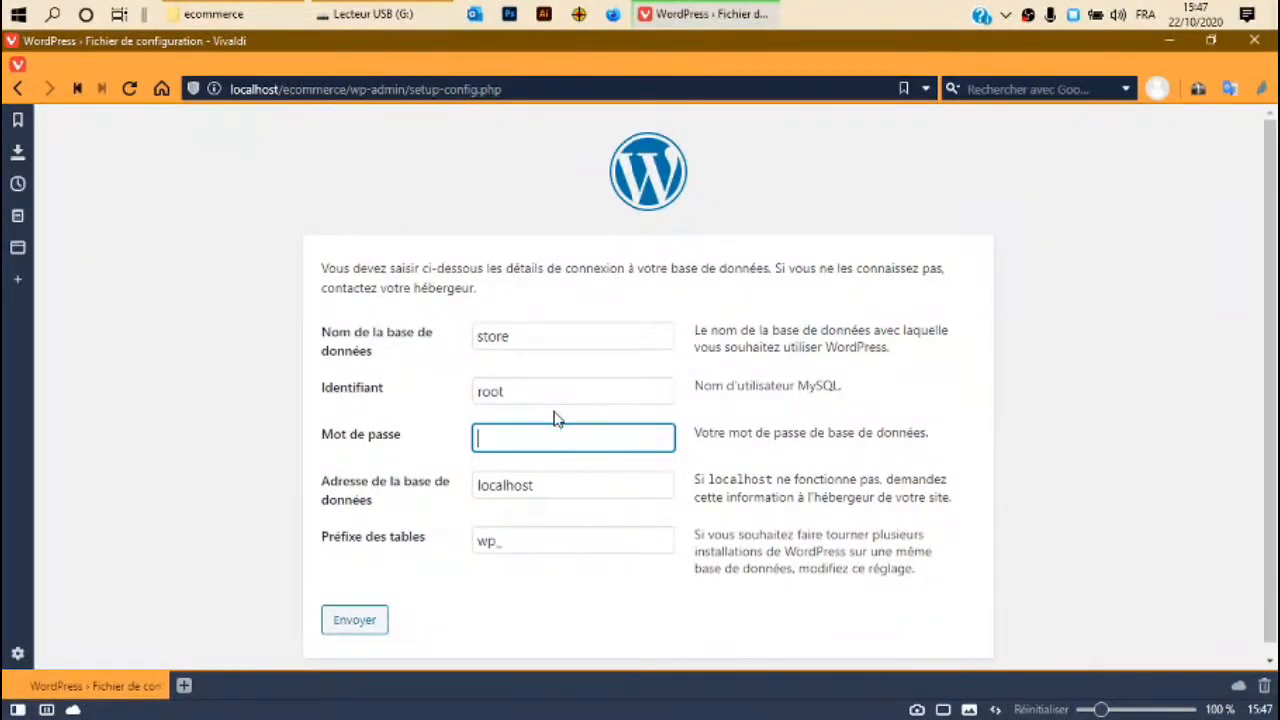
{"action": "left_click_drag", "start_coordinate": [533, 560], "coordinate": [529, 486]}
{"action": "left_click", "coordinate": [574, 606]}
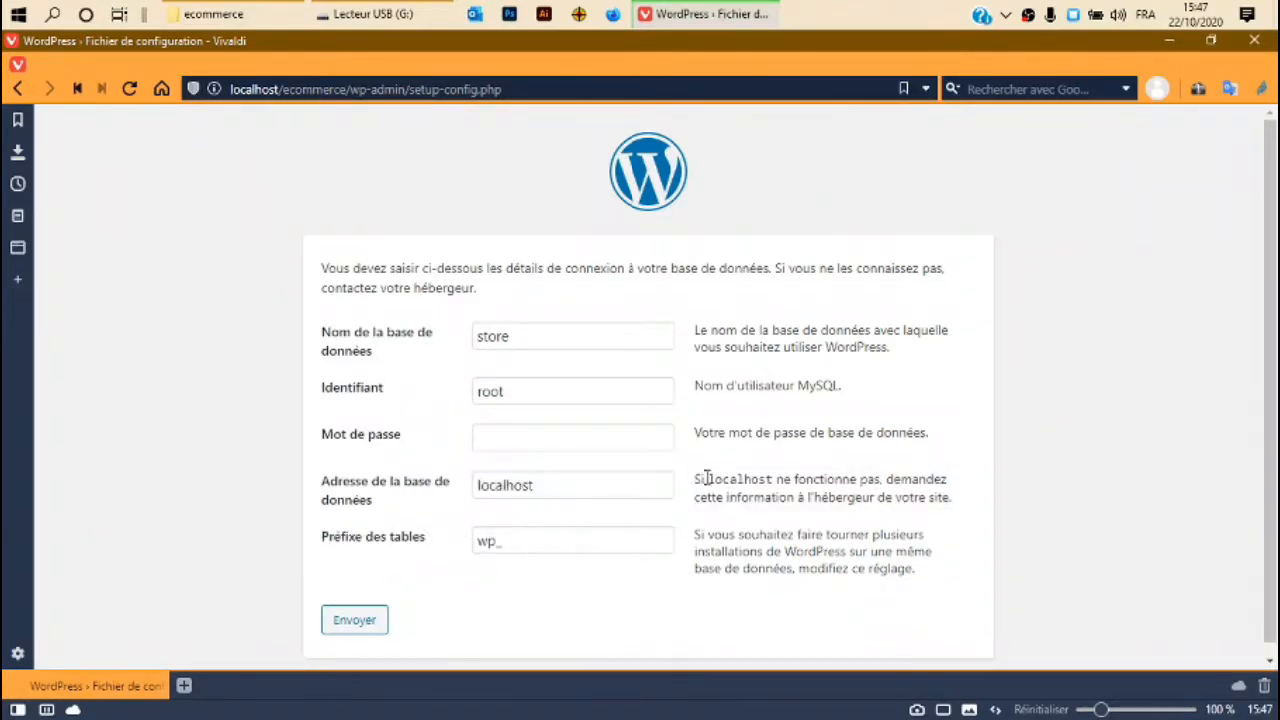
{"action": "left_click", "coordinate": [366, 620]}
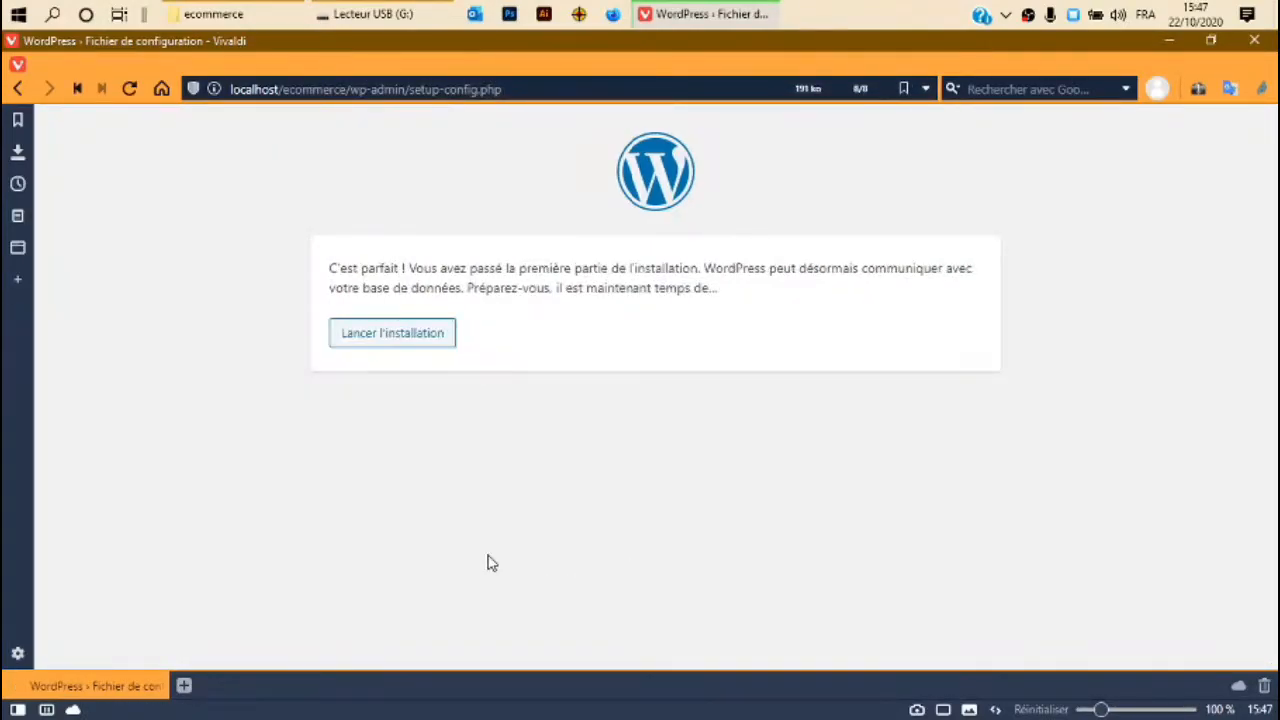
Continue to the install form and enter the site title Ecommerce.
{"action": "left_click", "coordinate": [411, 338]}
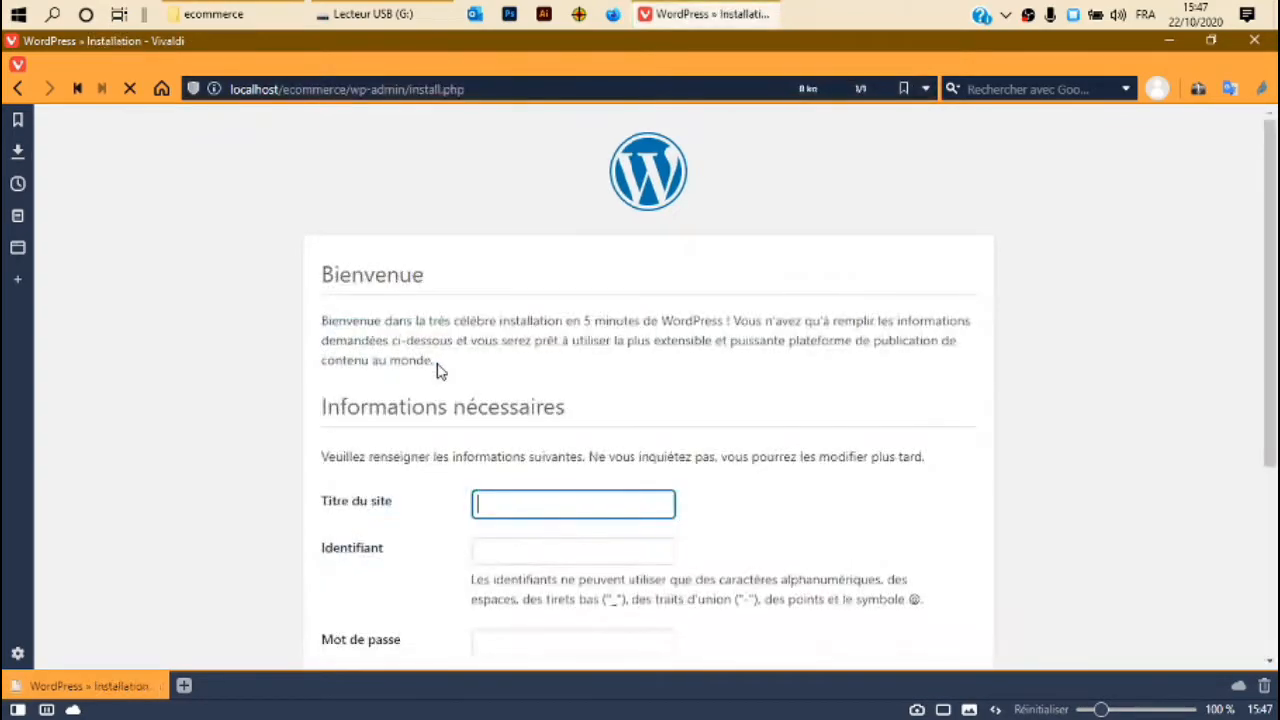
{"action": "scroll", "coordinate": [483, 349], "scroll_direction": "down", "scroll_amount": 3}
{"action": "scroll", "coordinate": [487, 351], "scroll_direction": "up", "scroll_amount": 3}
{"action": "scroll", "coordinate": [487, 351], "scroll_direction": "down", "scroll_amount": 2}
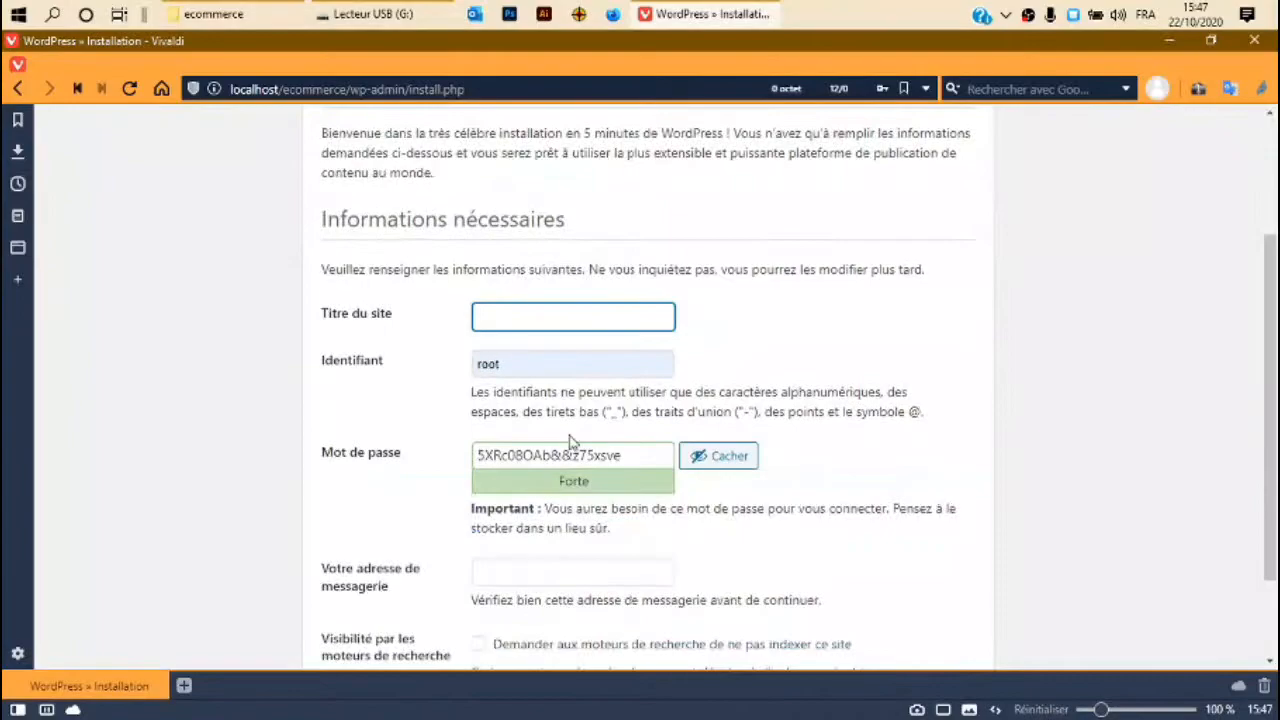
{"action": "left_click", "coordinate": [589, 314]}
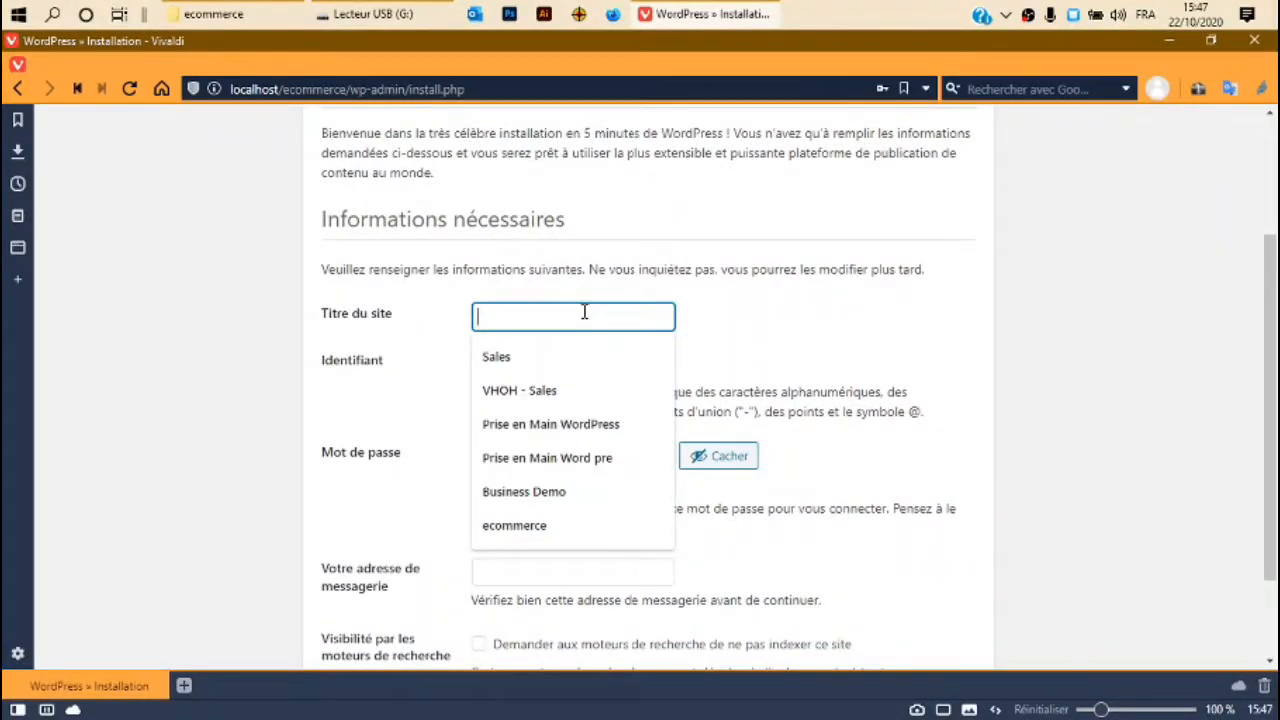
{"action": "type", "text": "Ecommerce"}
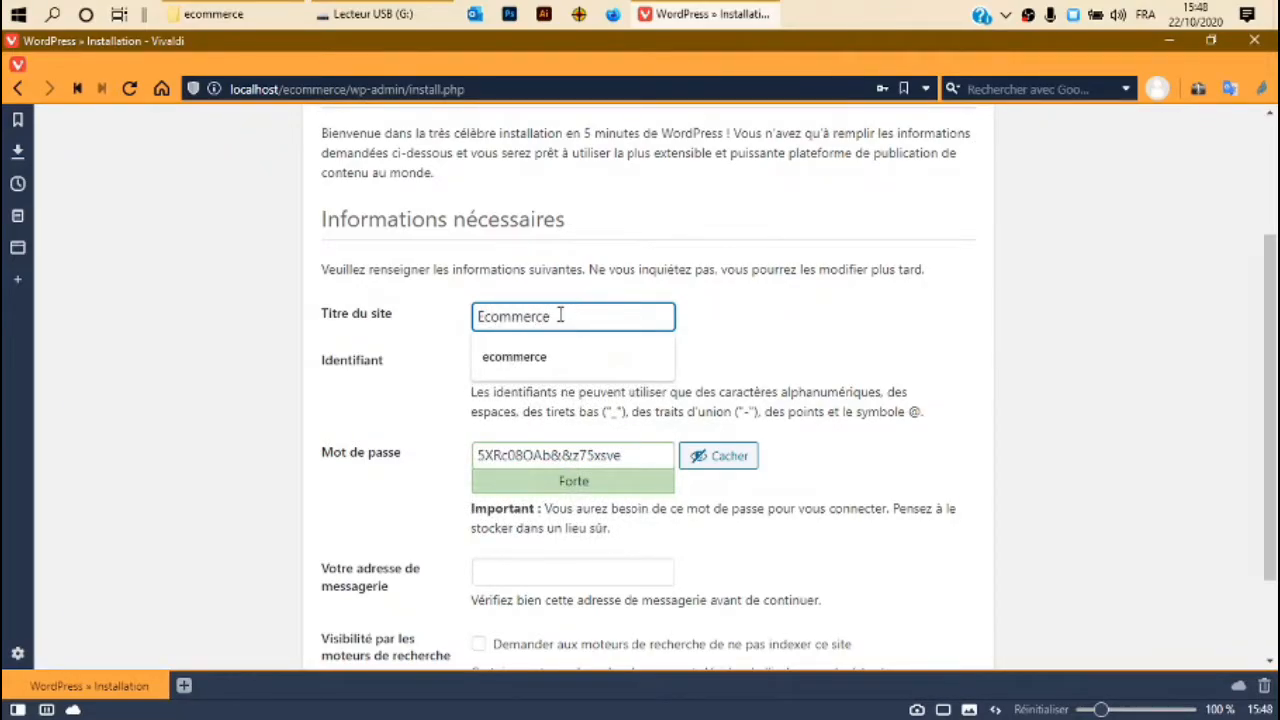
{"action": "left_click", "coordinate": [788, 332]}
{"action": "scroll", "coordinate": [414, 338], "scroll_direction": "down", "scroll_amount": 2}
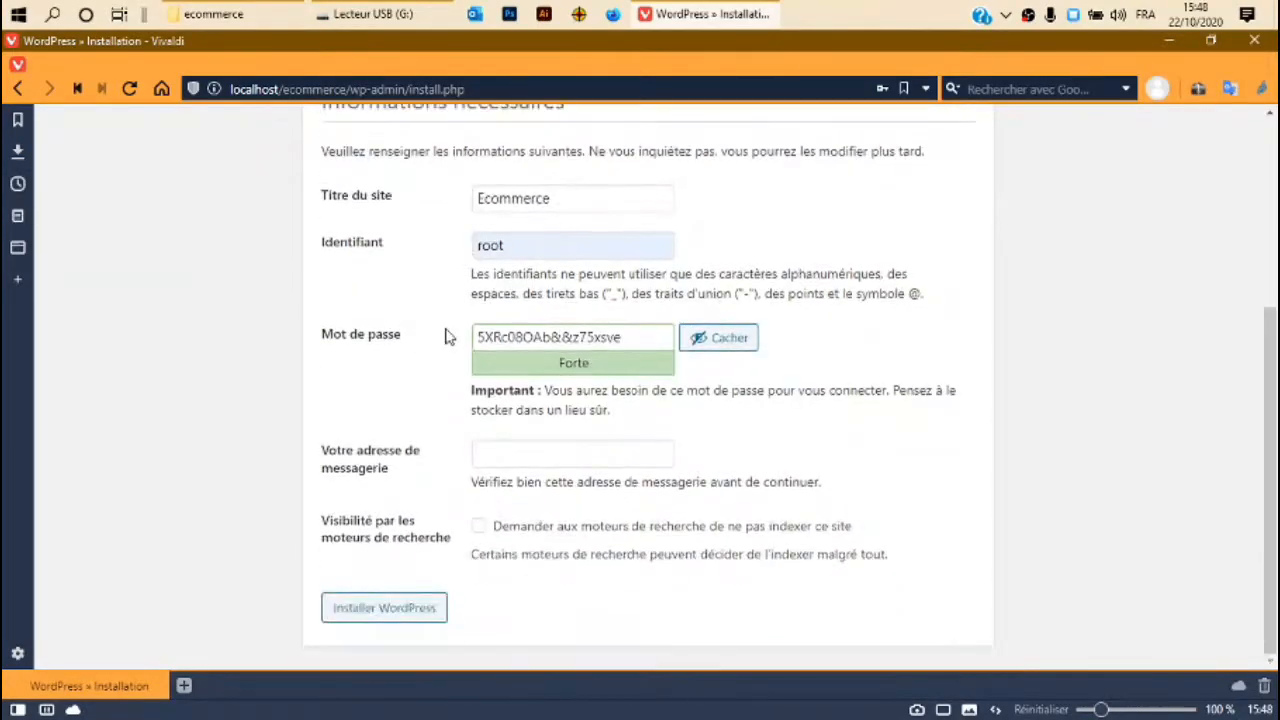
Set the admin username to admin and enter a new password.
{"action": "double_click", "coordinate": [539, 257]}
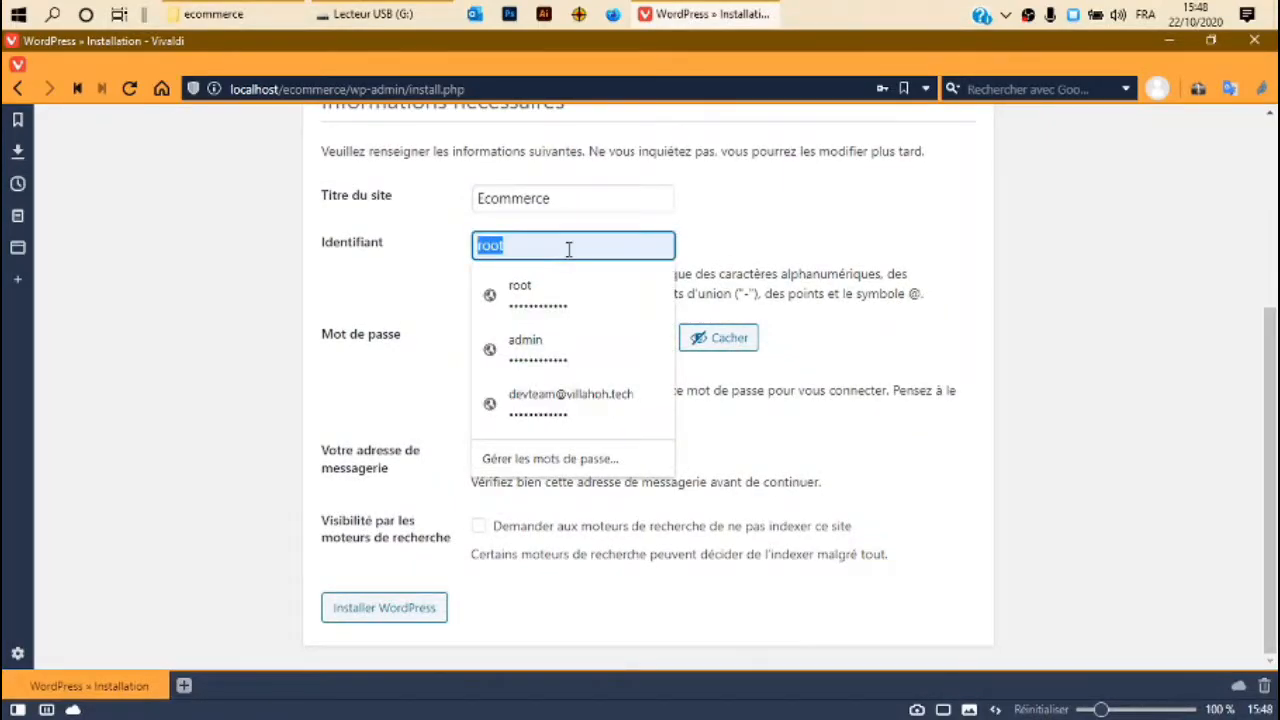
{"action": "left_click", "coordinate": [343, 265]}
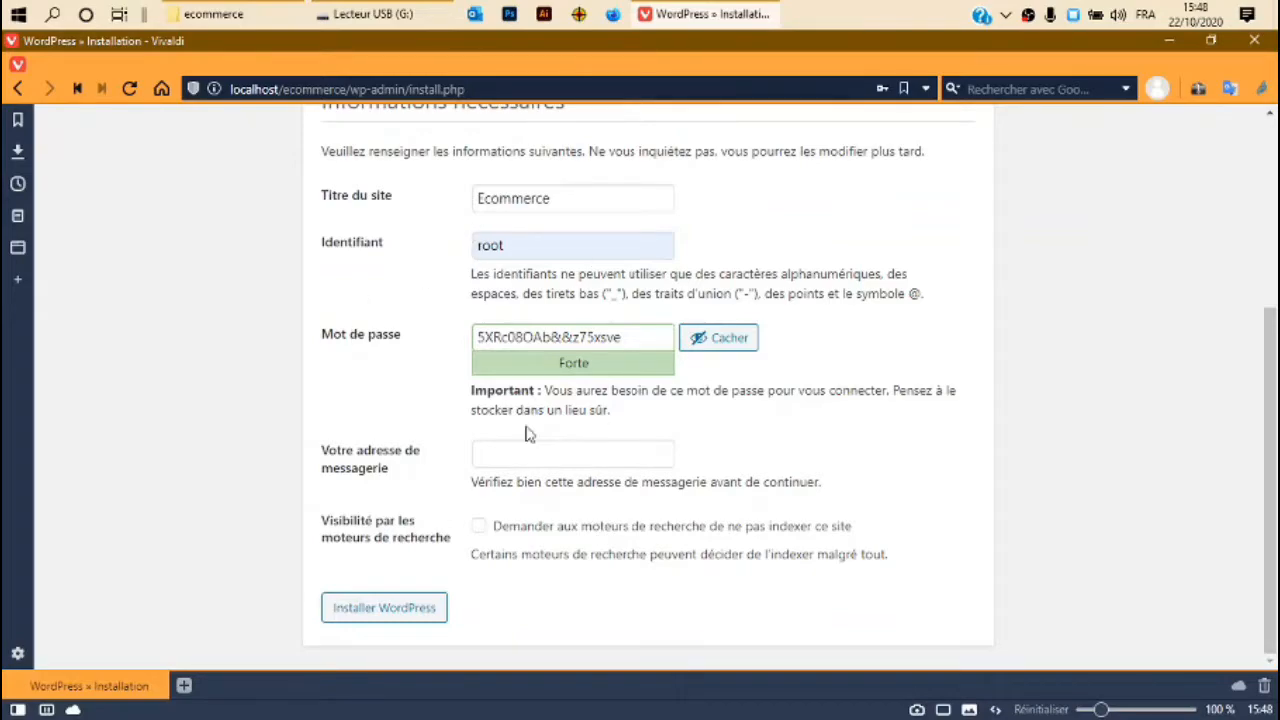
{"action": "double_click", "coordinate": [516, 258]}
{"action": "key", "text": "Right"}
{"action": "key", "text": "BackSpace"}
{"action": "key", "text": "BackSpace"}
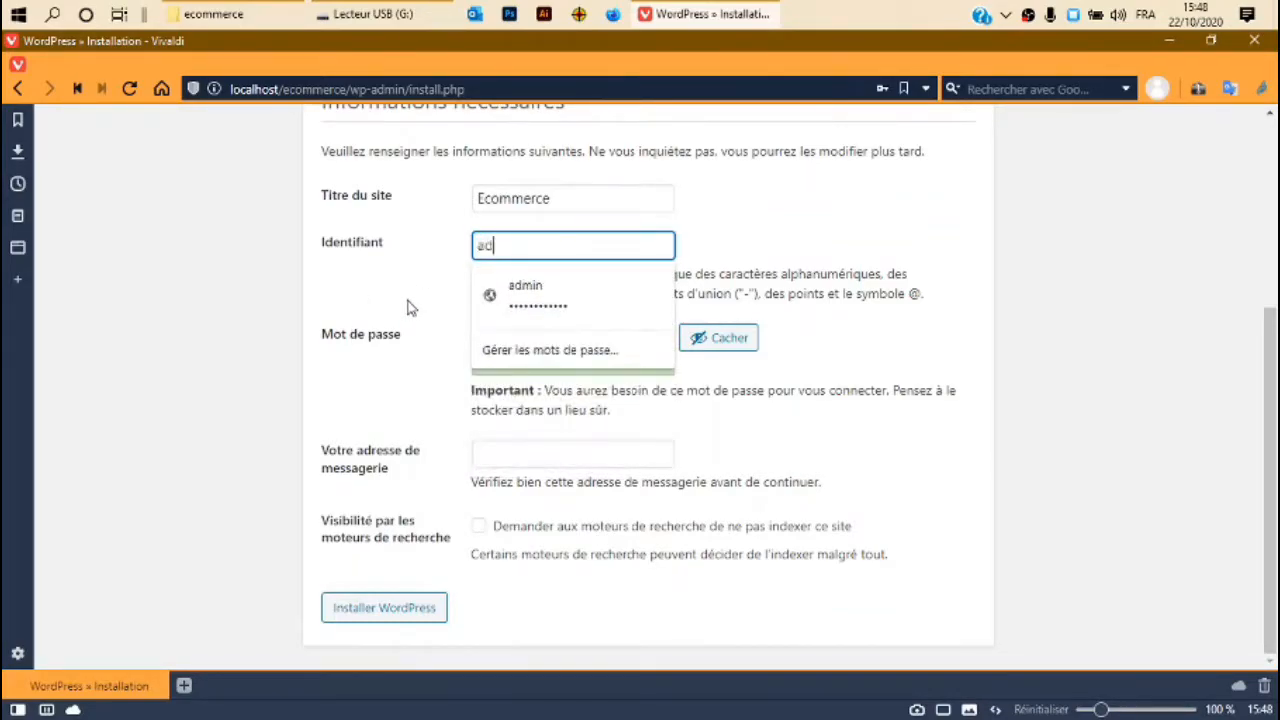
{"action": "key", "text": "Tab"}
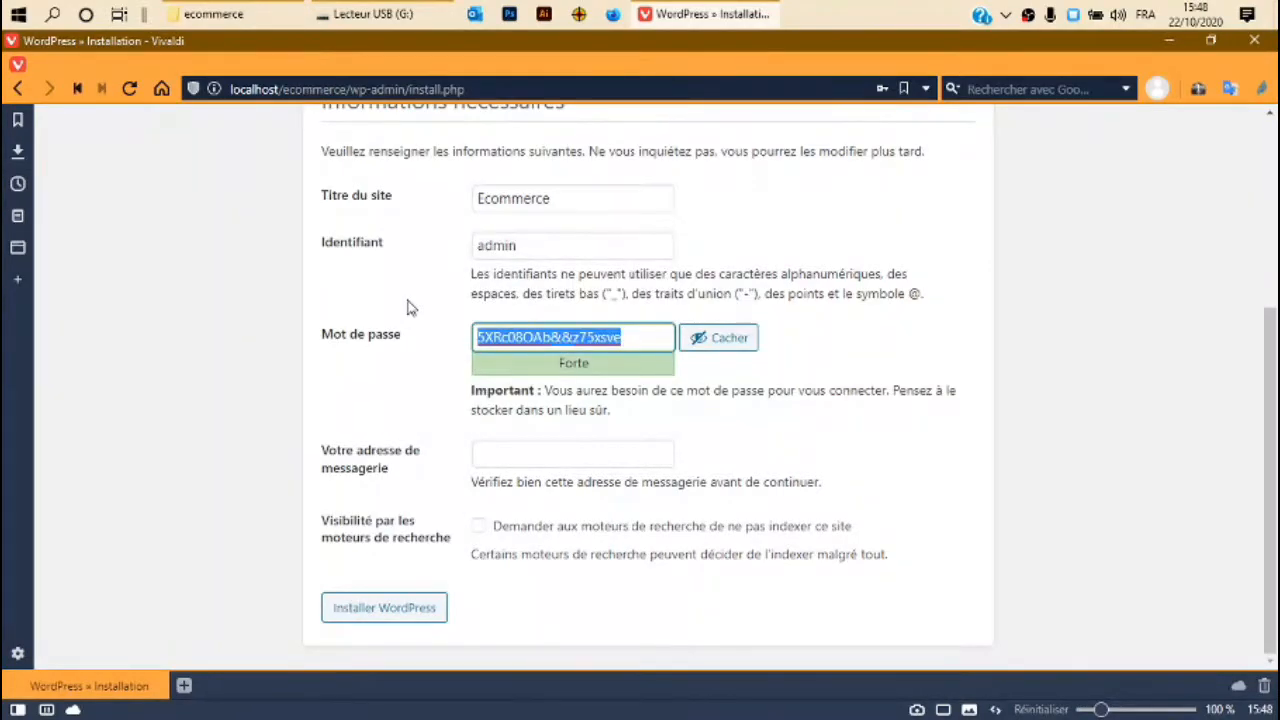
{"action": "key", "text": "BackSpace"}
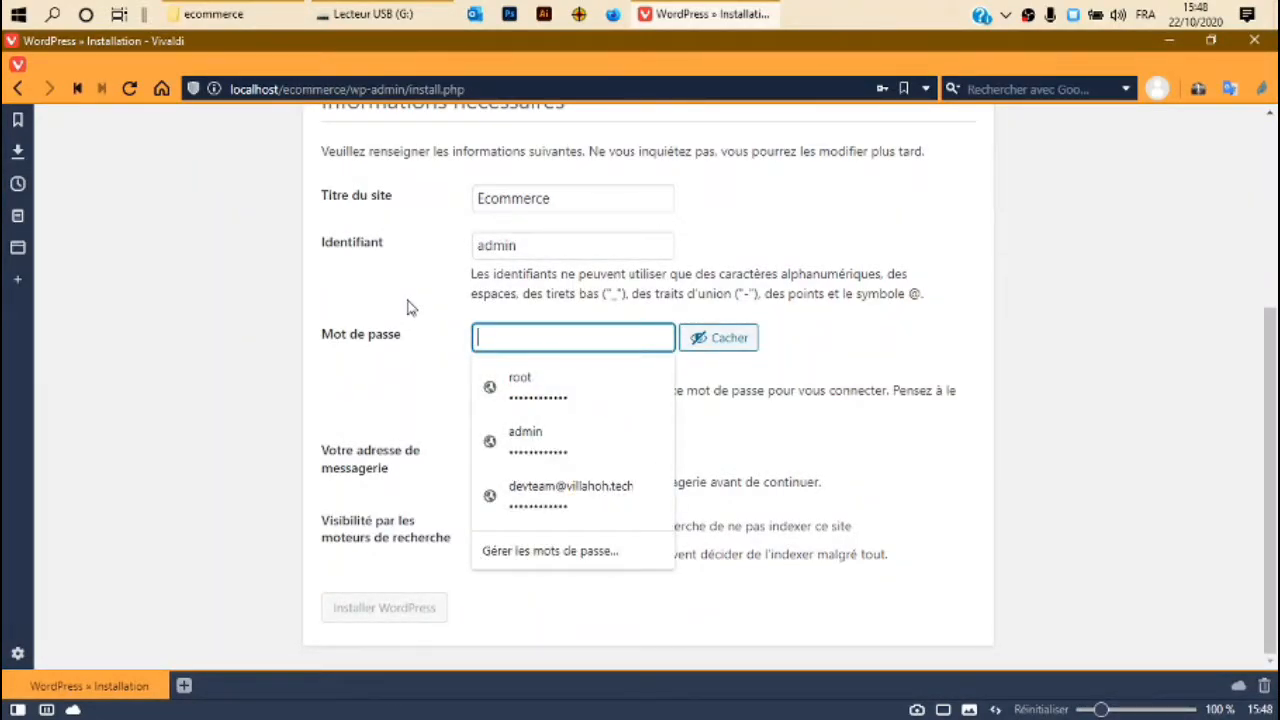
{"action": "left_click", "coordinate": [692, 338]}
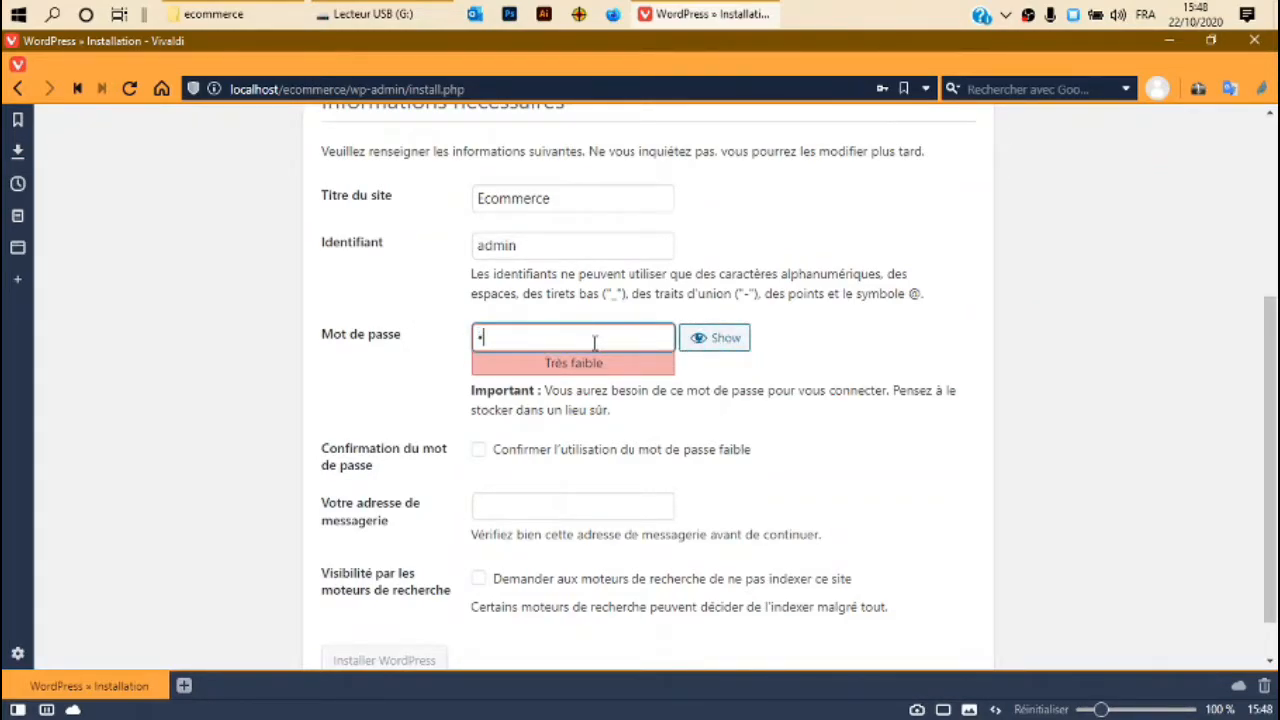
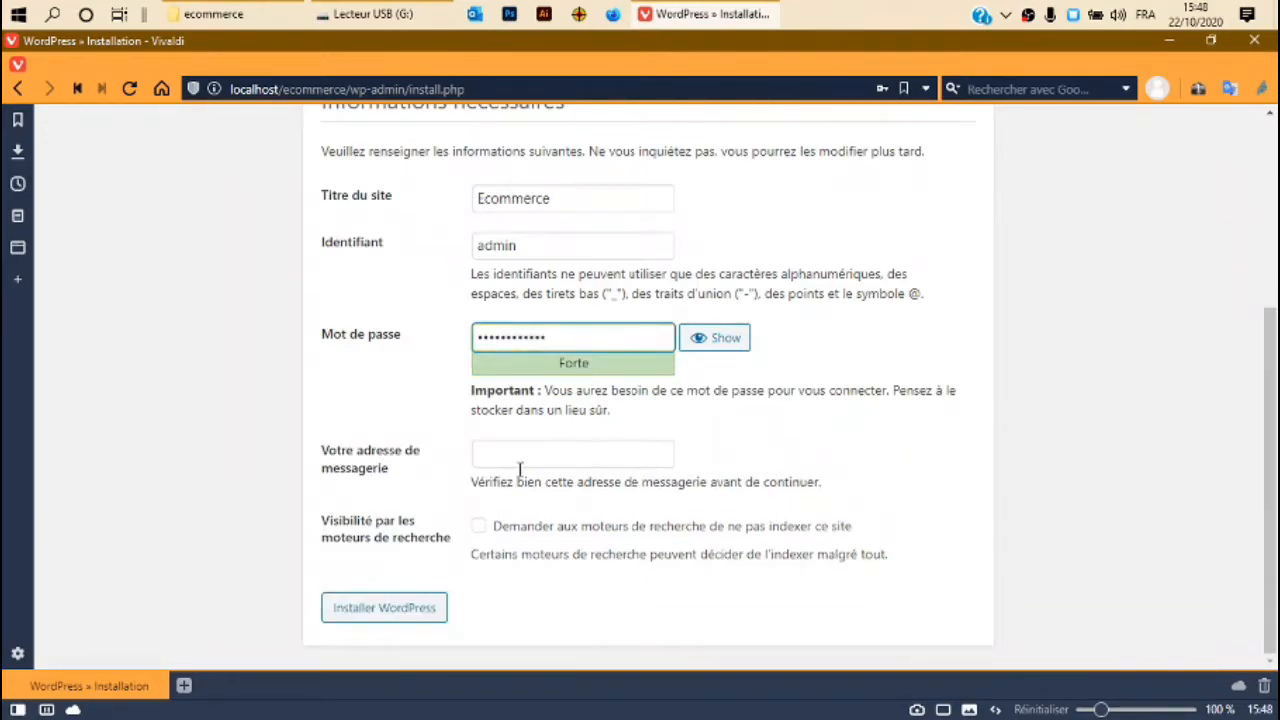
Fill in the admin e-mail, correct the title to E-commerce, and install WordPress.
{"action": "left_click", "coordinate": [506, 457]}
{"action": "left_click", "coordinate": [514, 500]}
{"action": "left_click", "coordinate": [381, 609]}
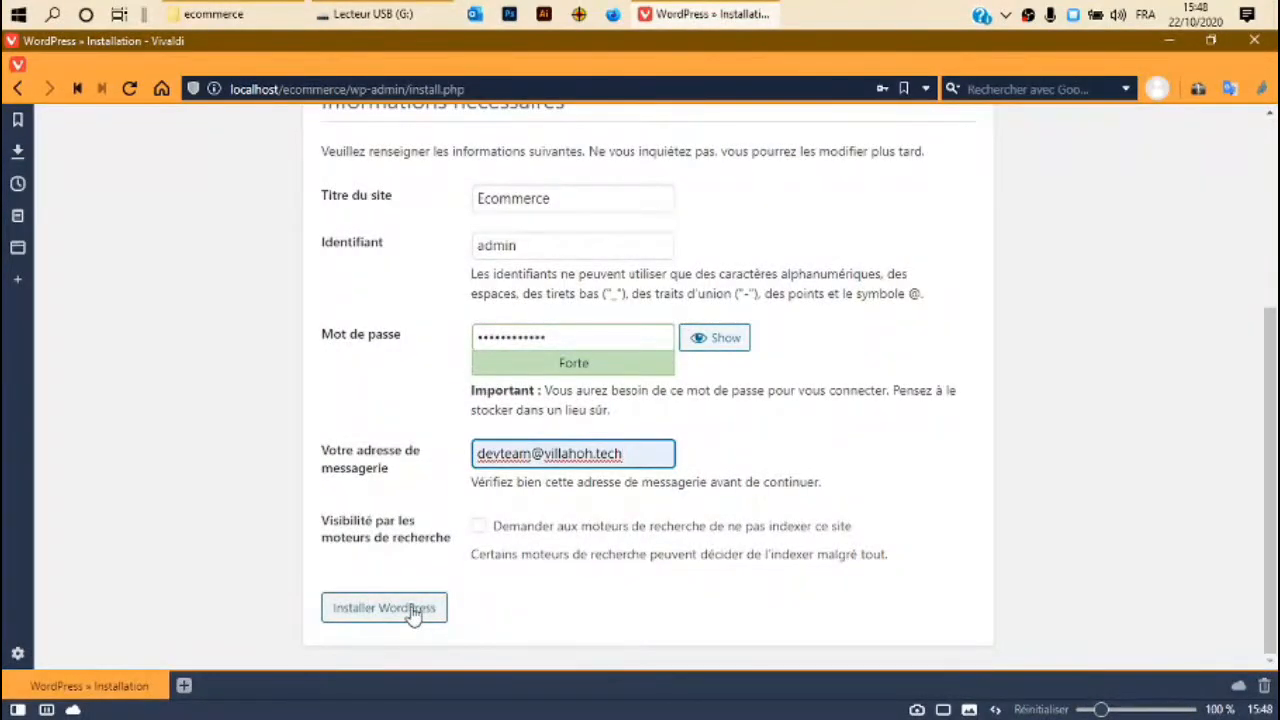
{"action": "left_click", "coordinate": [484, 203]}
{"action": "type", "text": "-"}
{"action": "left_click", "coordinate": [394, 613]}
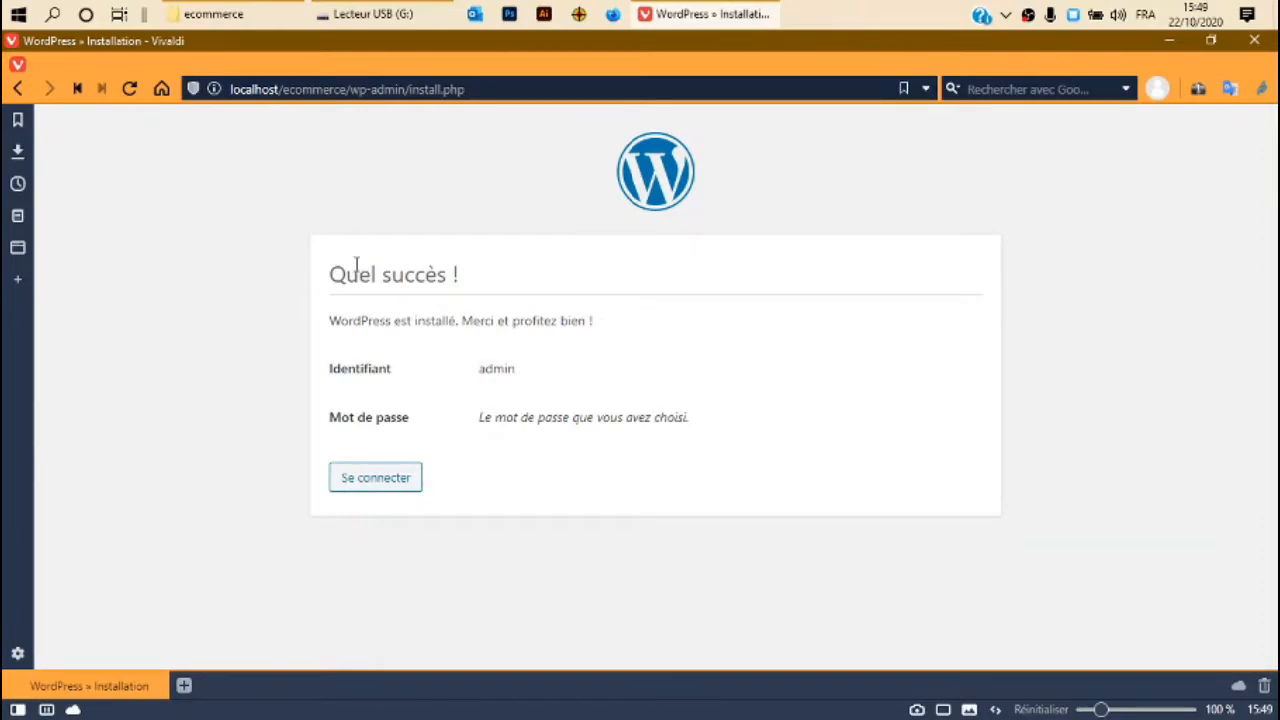
Review the 'Quel succès !' confirmation page showing the admin username.
{"action": "left_click_drag", "start_coordinate": [323, 276], "coordinate": [531, 271]}
{"action": "left_click", "coordinate": [526, 277]}
Log in as admin with the saved credentials to reach the Tableau de bord.
{"action": "left_click", "coordinate": [378, 480]}
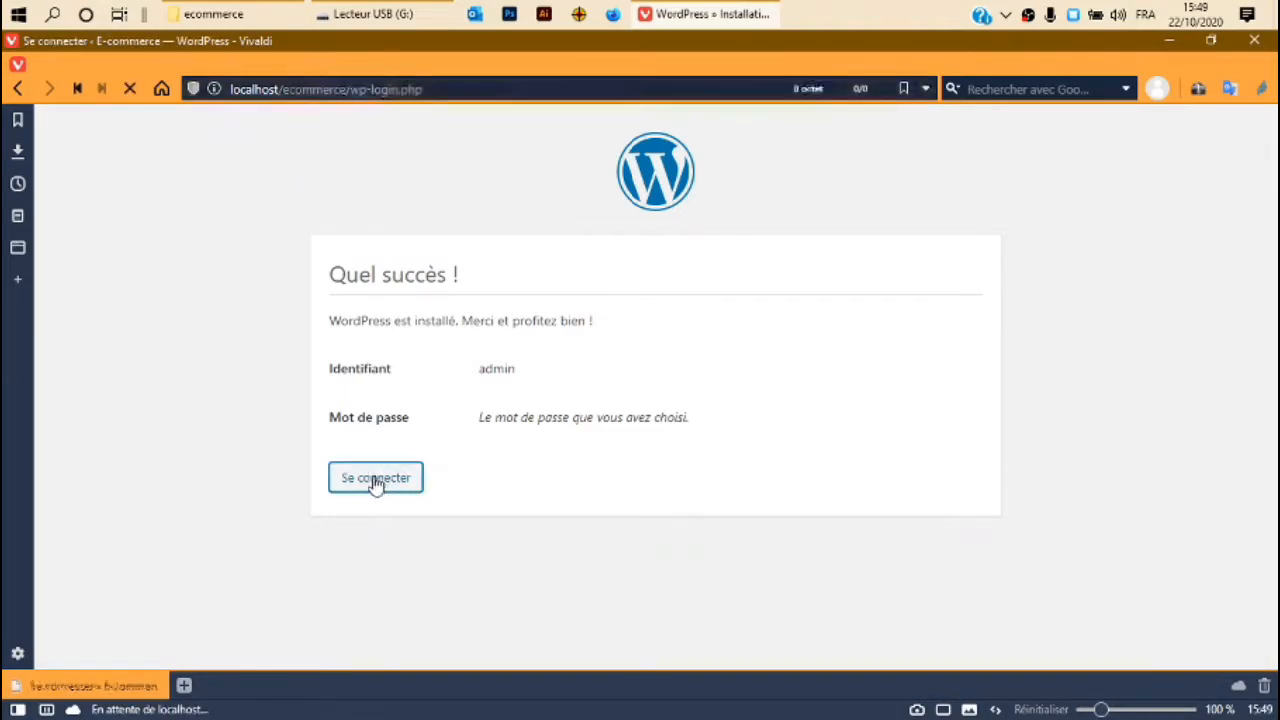
{"action": "left_click", "coordinate": [544, 379]}
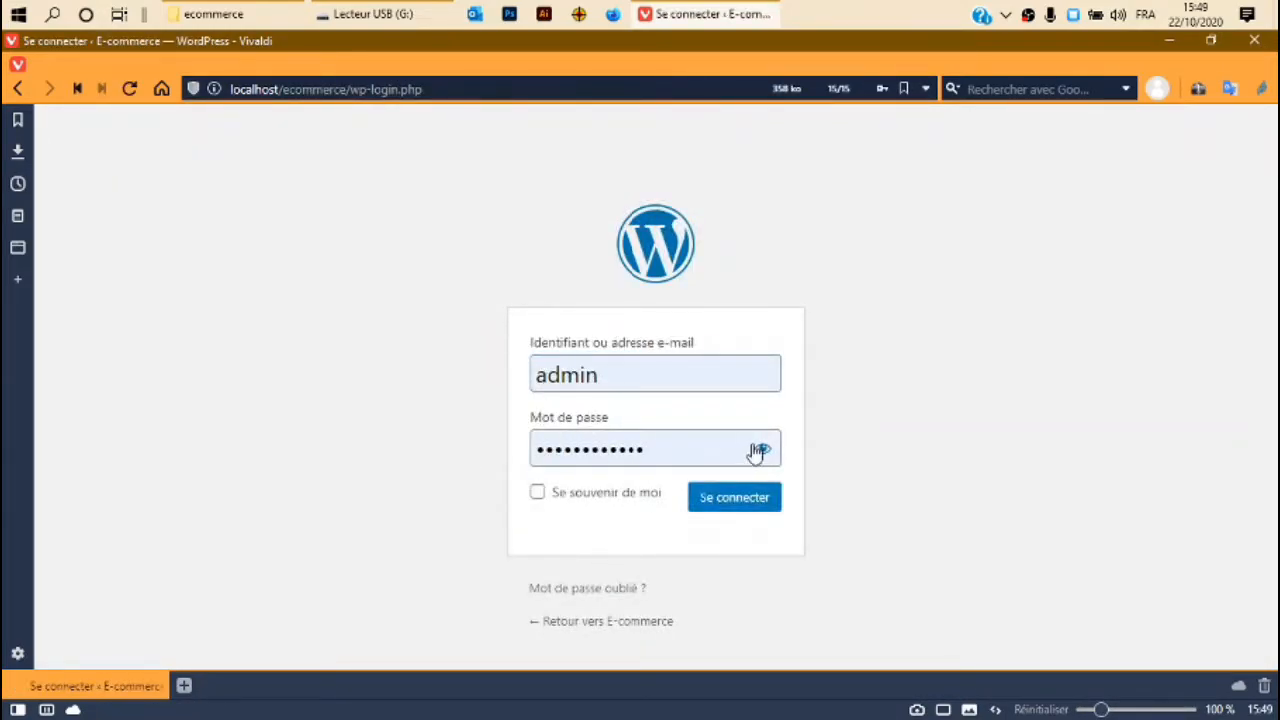
{"action": "left_click", "coordinate": [730, 507]}
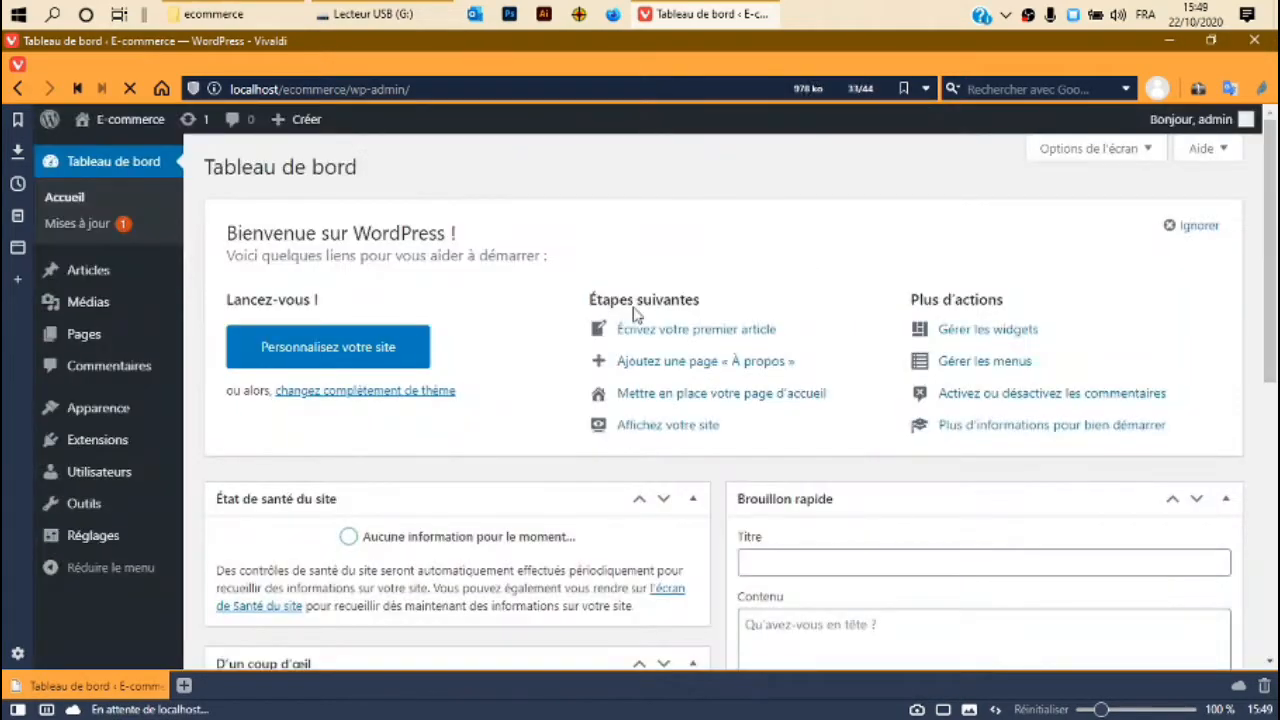
{"action": "scroll", "coordinate": [517, 363], "scroll_direction": "down", "scroll_amount": 5}
{"action": "scroll", "coordinate": [509, 369], "scroll_direction": "up", "scroll_amount": 5}
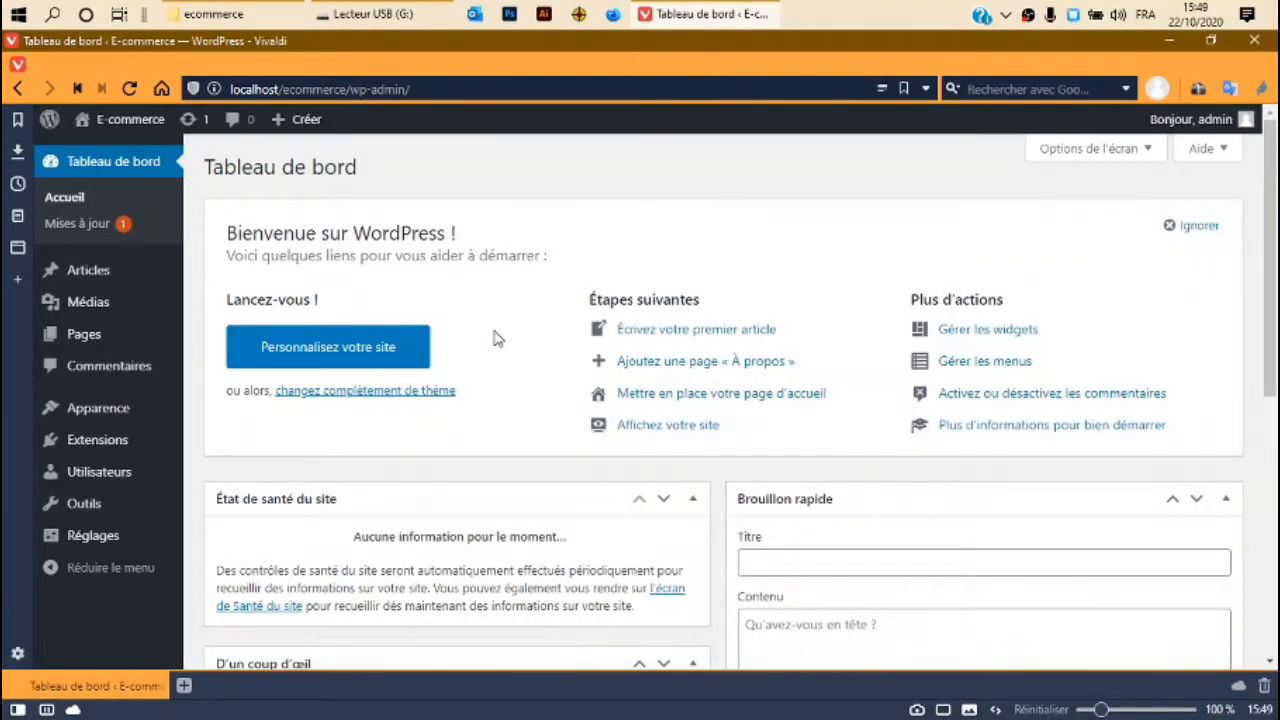
Open Apparence > Personnaliser and go to the Identité du site section of the Customizer.
{"action": "mouse_move", "coordinate": [88, 414]}
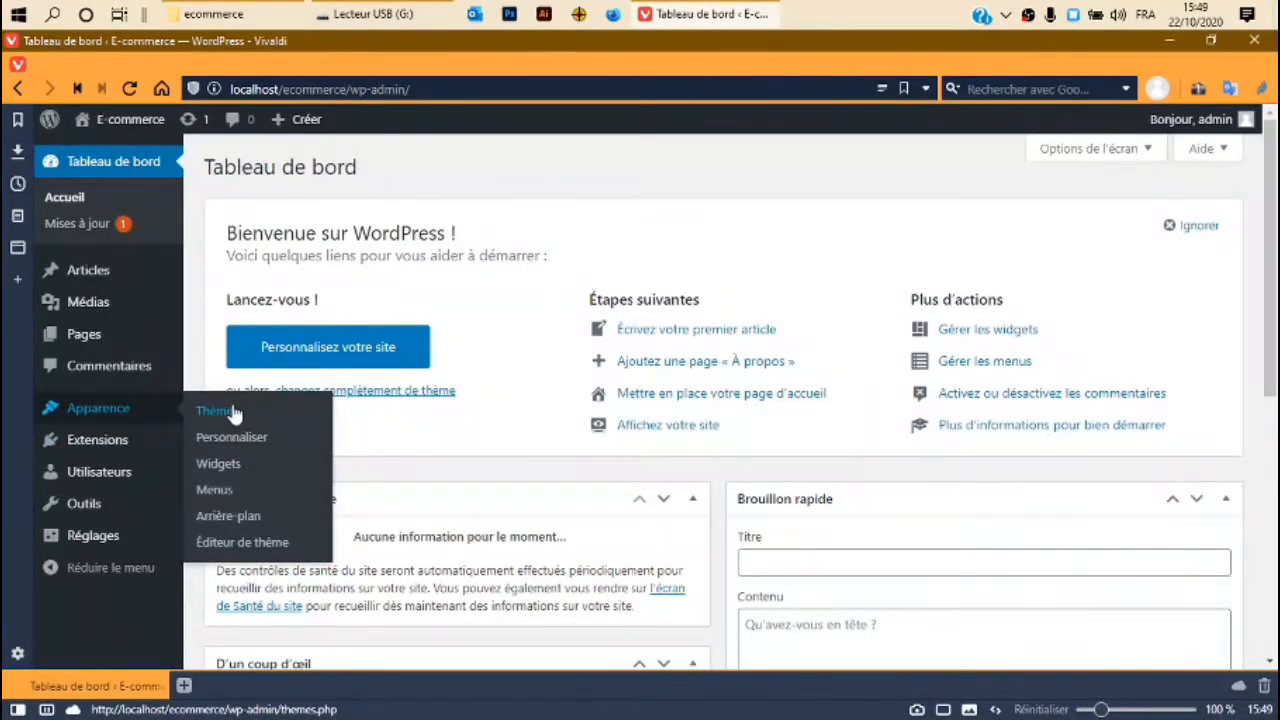
{"action": "mouse_move", "coordinate": [148, 409]}
{"action": "left_click", "coordinate": [214, 443]}
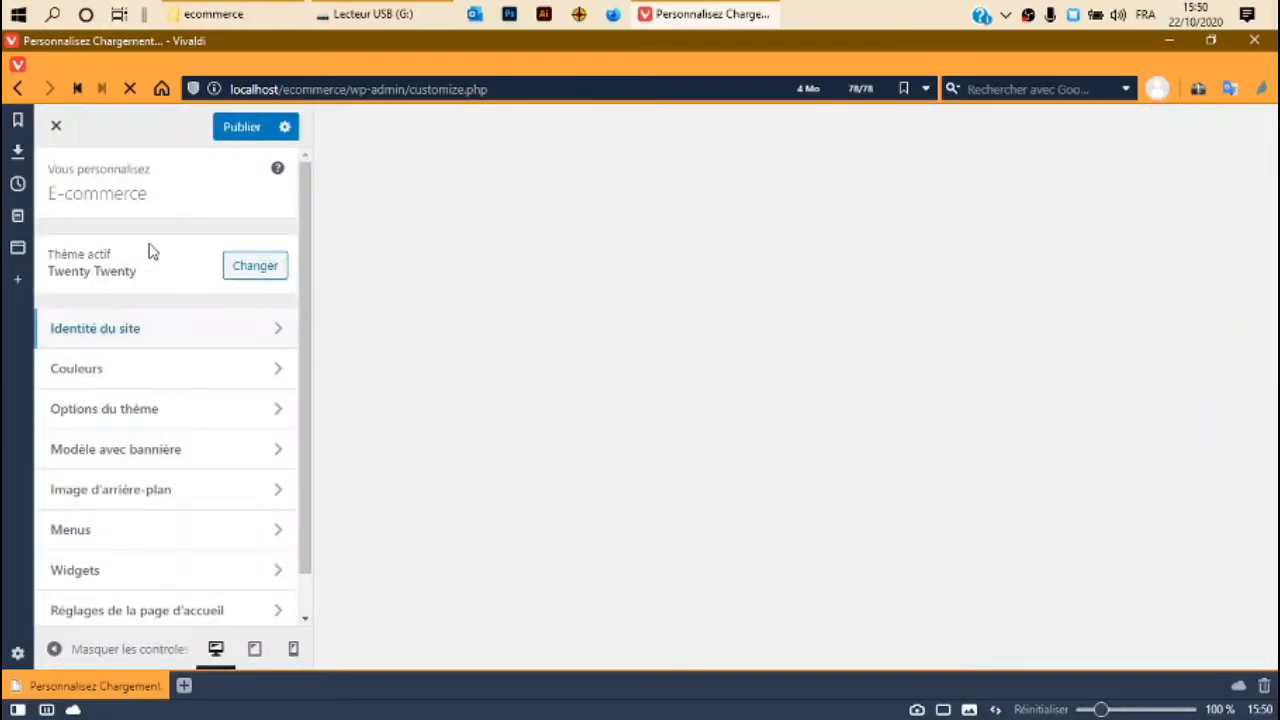
{"action": "scroll", "coordinate": [128, 204], "scroll_direction": "down", "scroll_amount": 1}
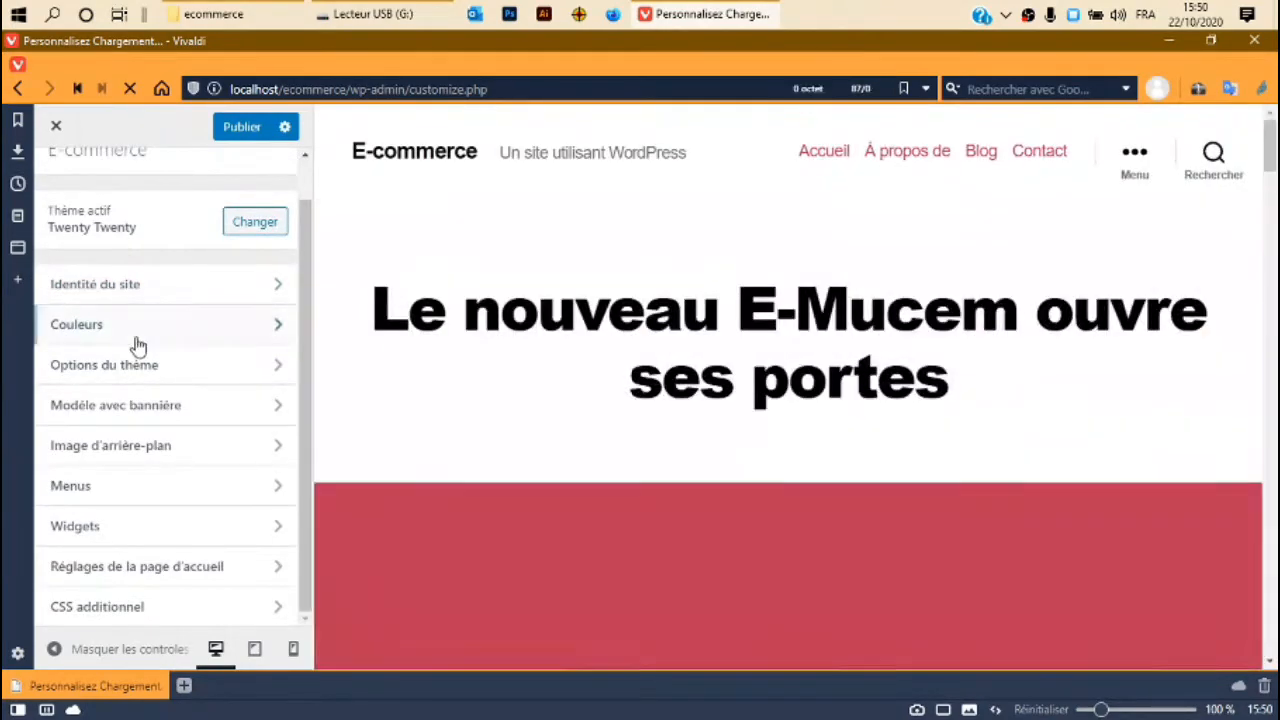
{"action": "left_click", "coordinate": [224, 289]}
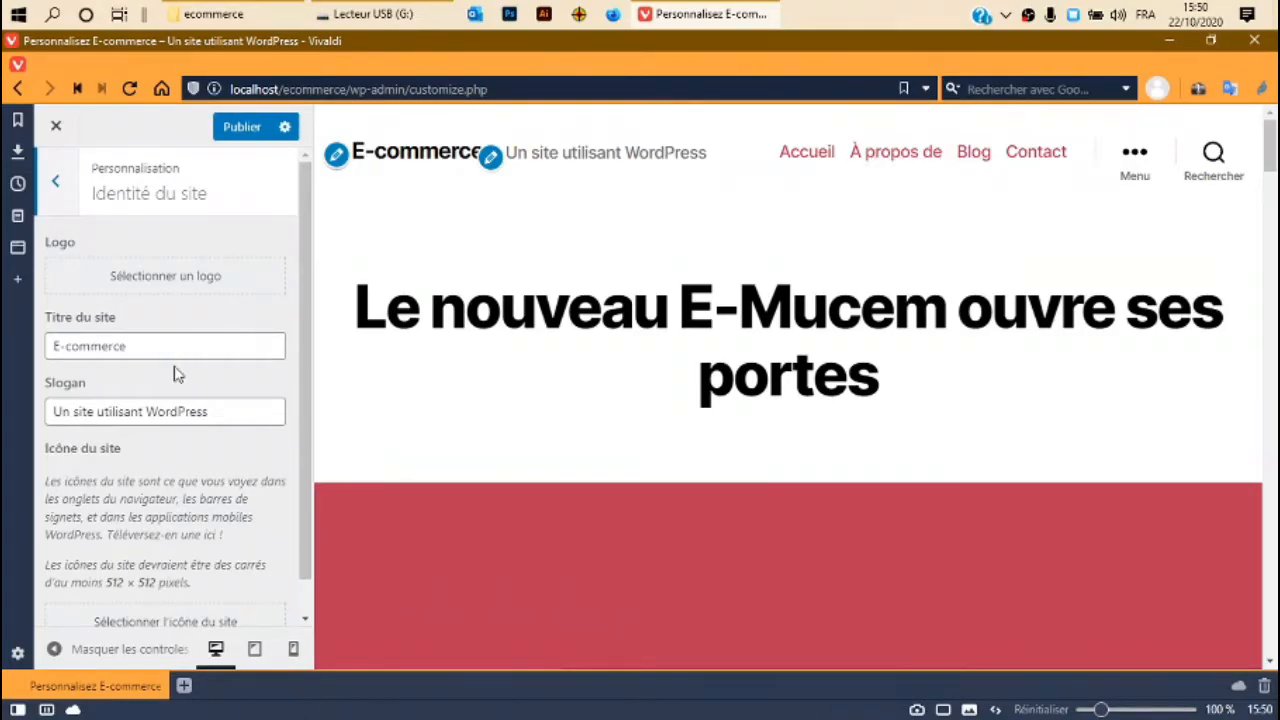
Replace the slogan 'Un site utilisant WordPress' with 'Votre Satisfaction.', keeping the title E-commerce.
{"action": "scroll", "coordinate": [180, 365], "scroll_direction": "down", "scroll_amount": 1}
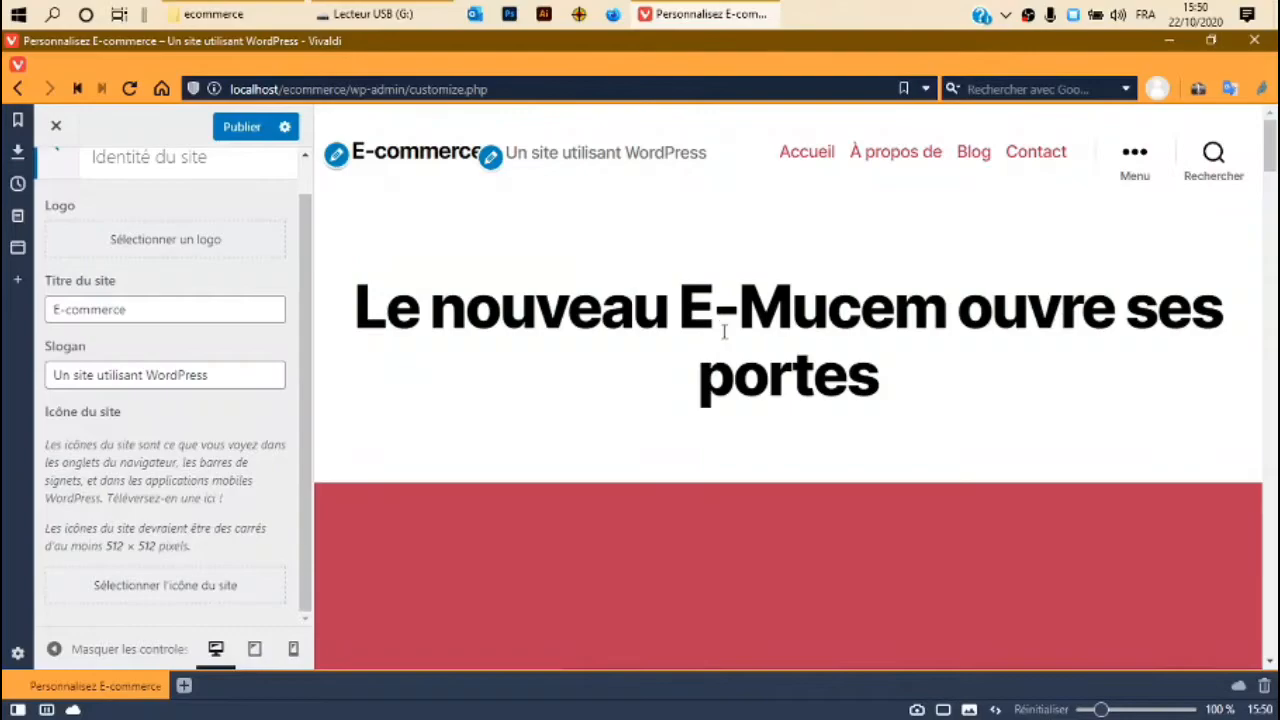
{"action": "scroll", "coordinate": [170, 322], "scroll_direction": "up", "scroll_amount": 1}
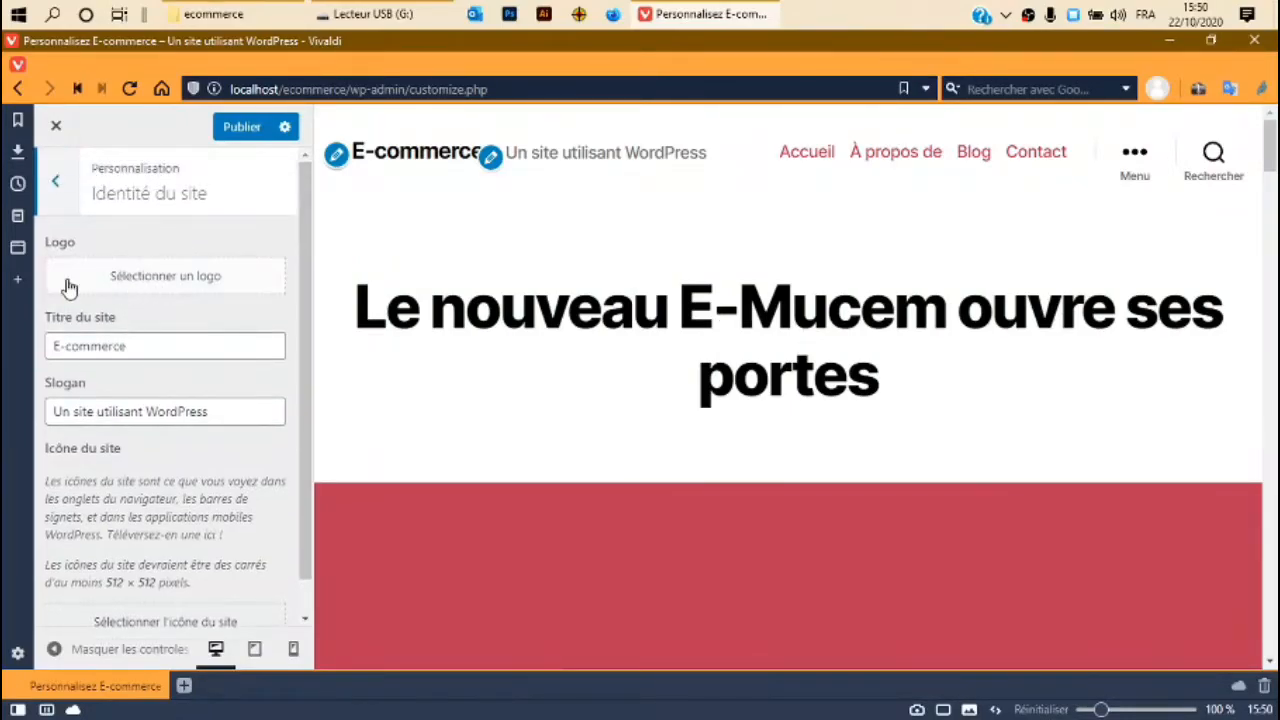
{"action": "triple_click", "coordinate": [82, 345]}
{"action": "left_click", "coordinate": [151, 345]}
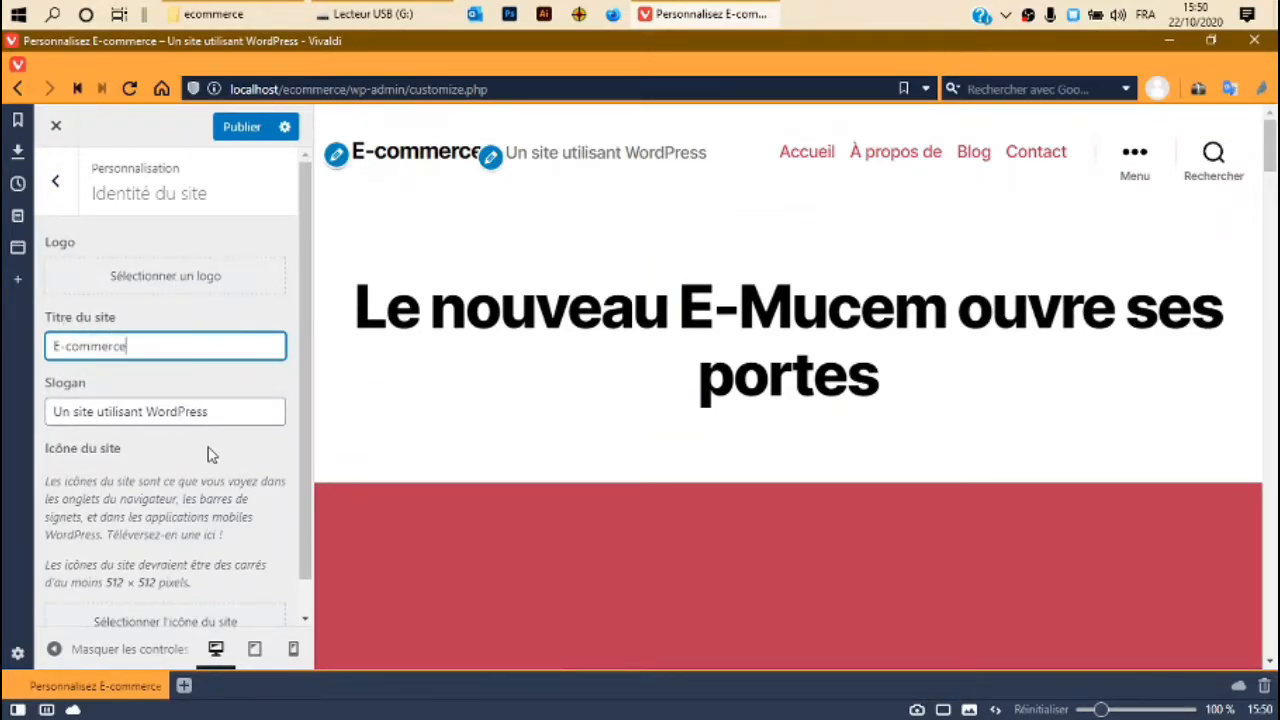
{"action": "left_click", "coordinate": [248, 413]}
{"action": "key", "text": "ctrl+shift+Left"}
{"action": "key", "text": "ctrl+shift+Left"}
{"action": "key", "text": "ctrl+shift+Left"}
{"action": "key", "text": "ctrl+shift+Left"}
{"action": "key", "text": "BackSpace"}
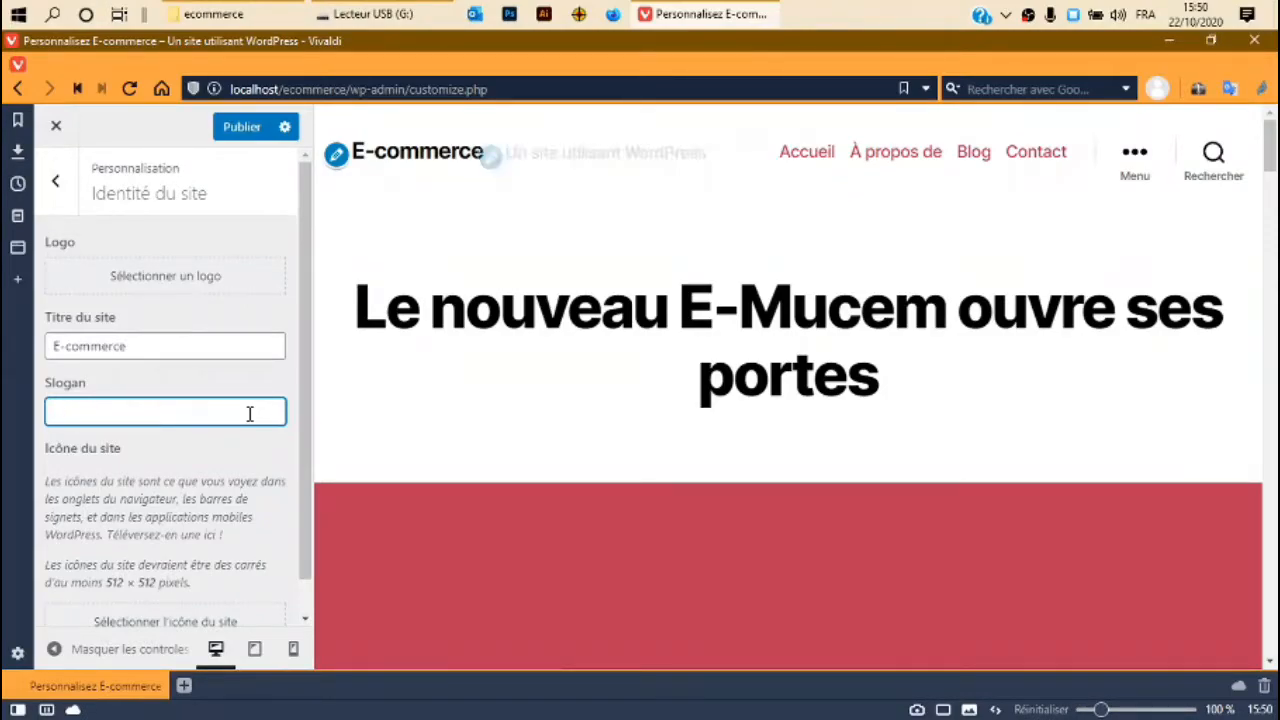
{"action": "type", "text": "V"}
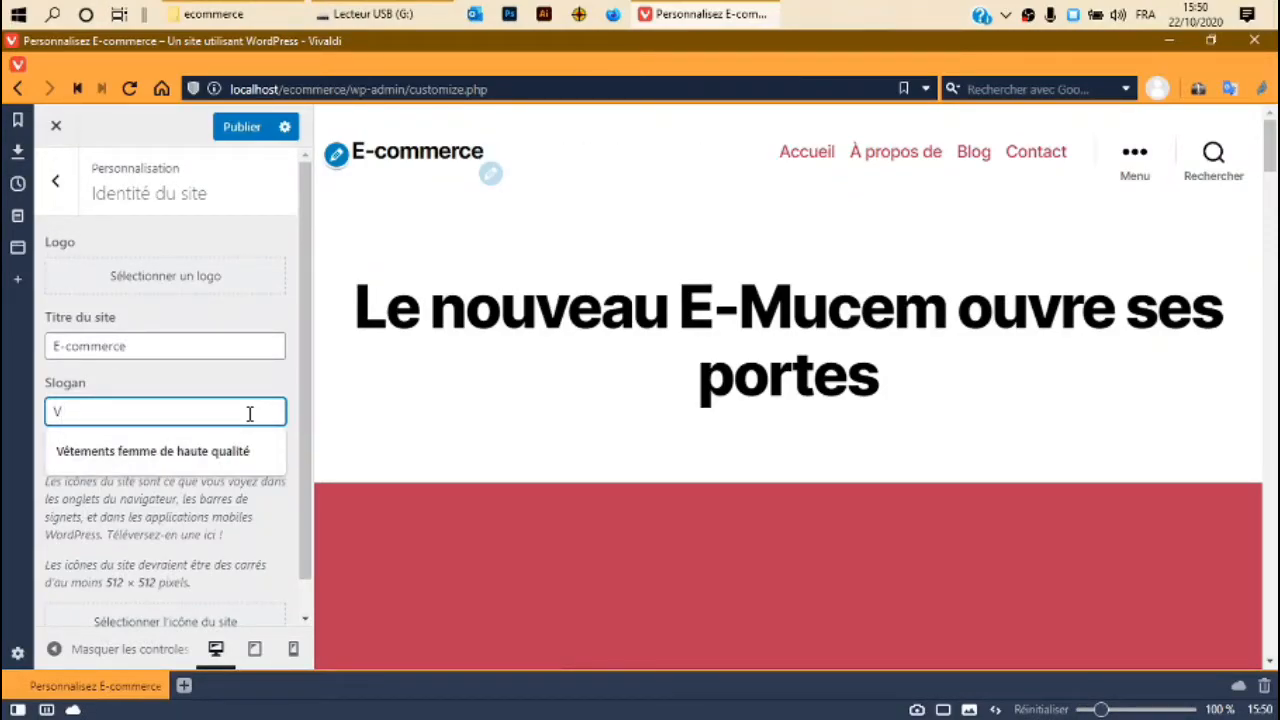
{"action": "type", "text": "o"}
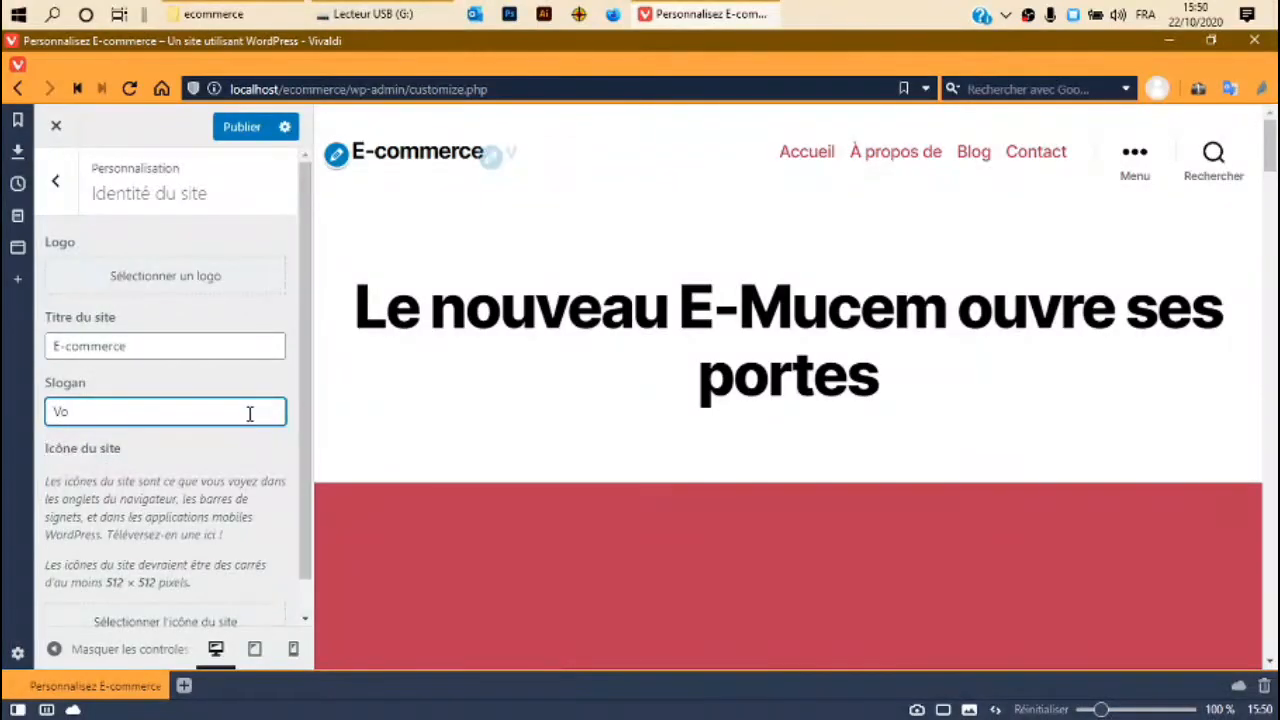
{"action": "type", "text": "tre Satisfac"}
{"action": "type", "text": "tion"}
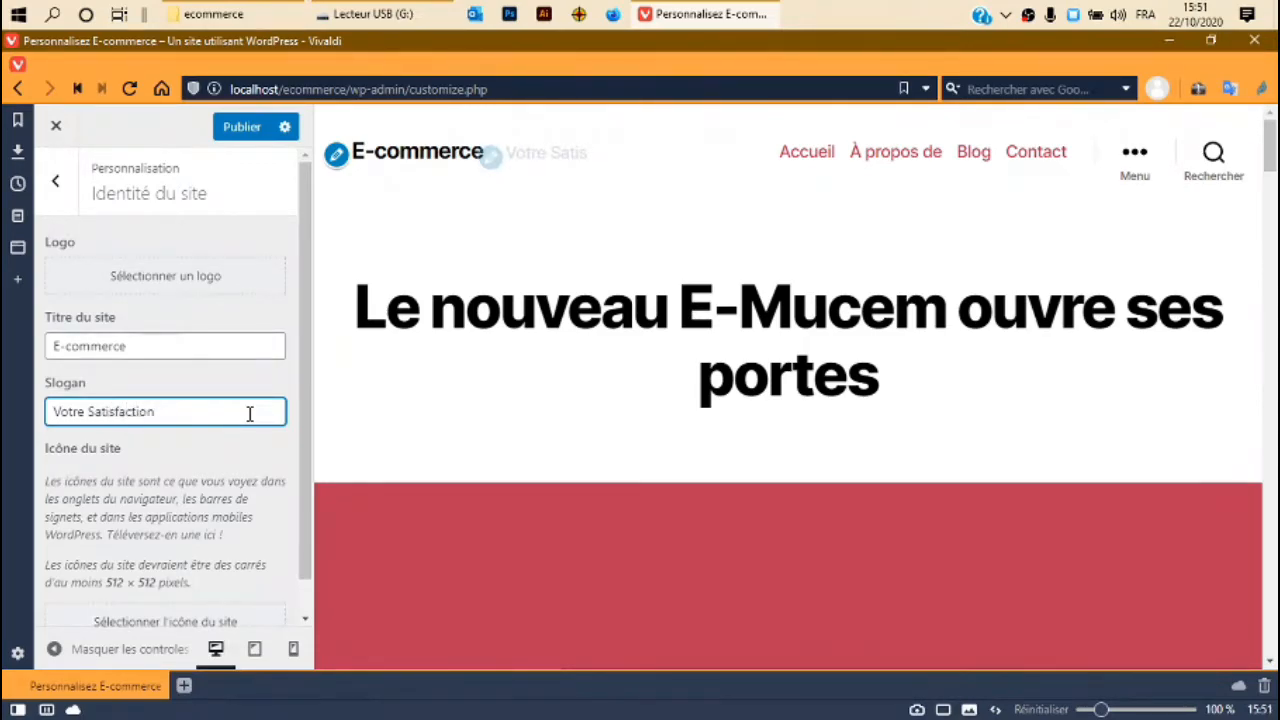
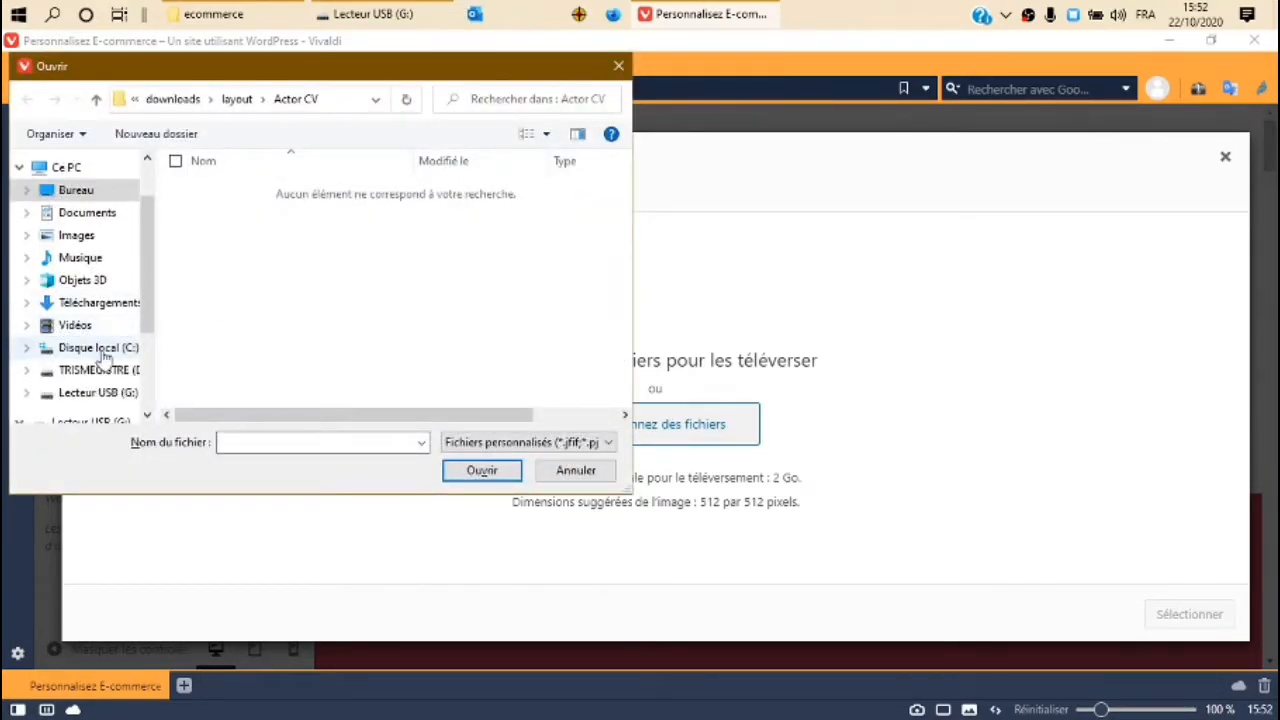
Upload icone-512.png from the images-site-ecommerce folder on the USB drive (G:).
{"action": "left_click", "coordinate": [100, 393]}
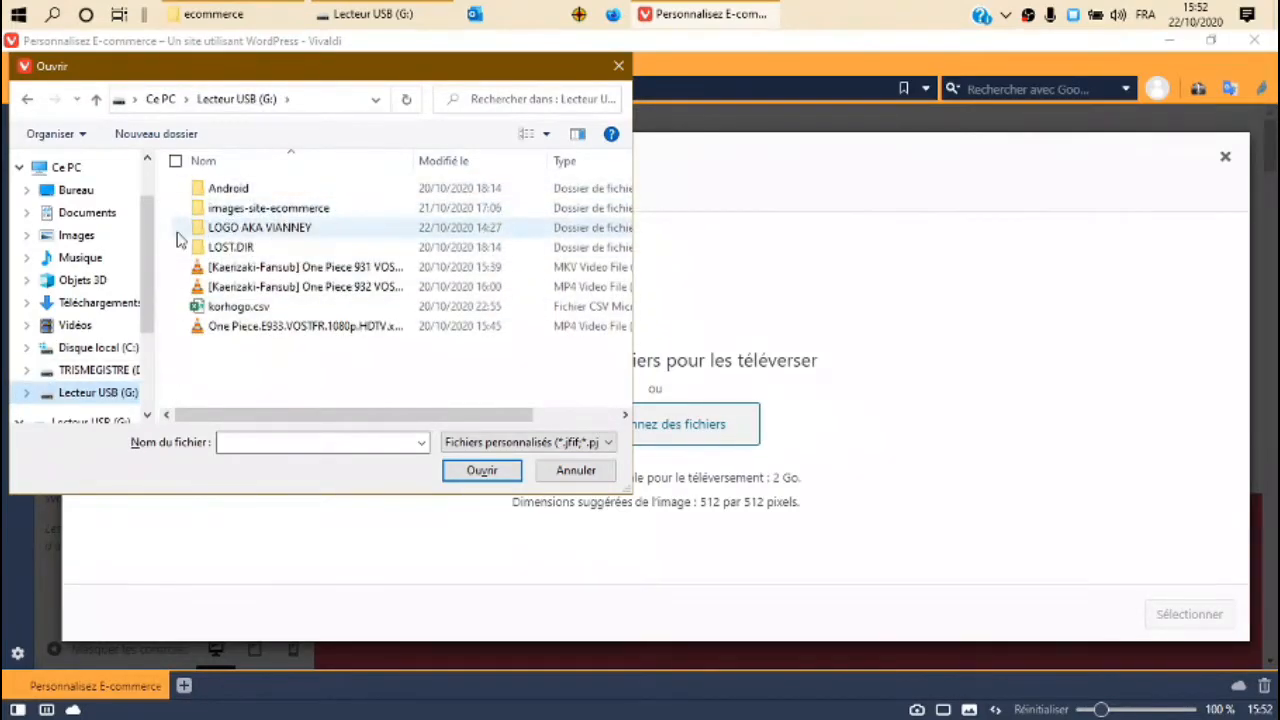
{"action": "left_click", "coordinate": [262, 208]}
{"action": "double_click", "coordinate": [262, 208]}
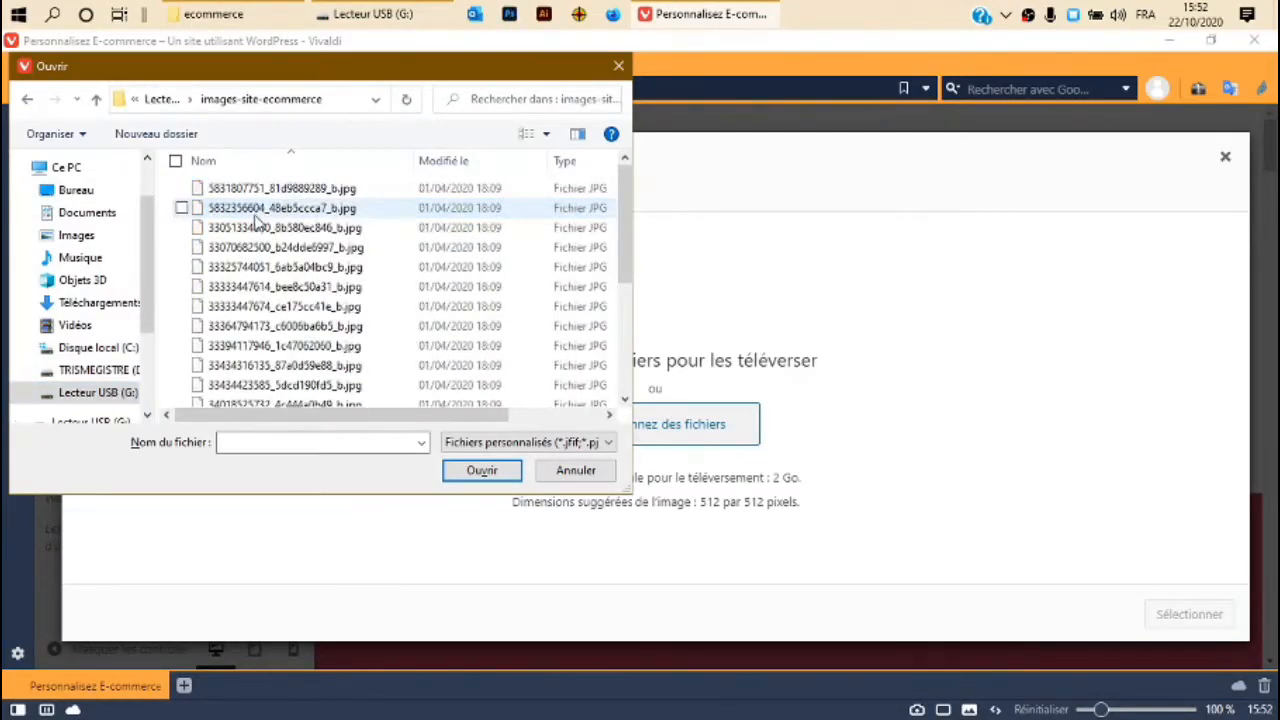
{"action": "left_click", "coordinate": [522, 134]}
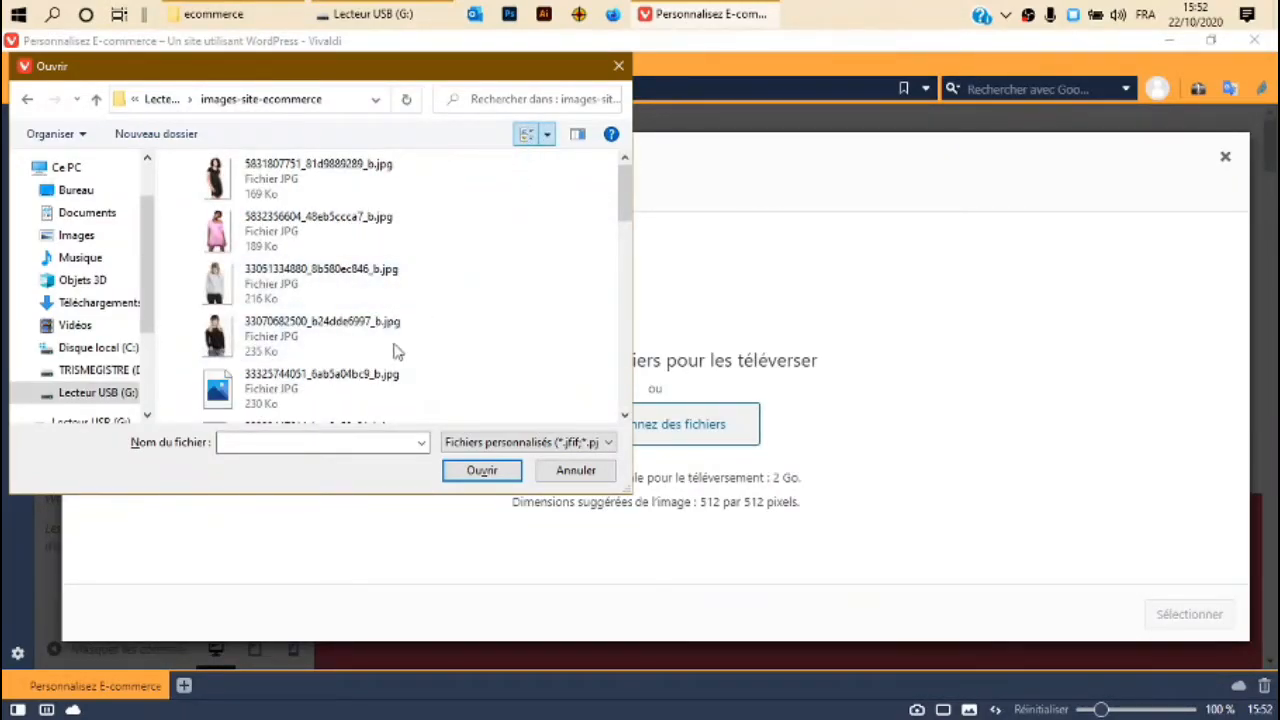
{"action": "left_click_drag", "start_coordinate": [628, 195], "coordinate": [630, 381]}
{"action": "scroll", "coordinate": [594, 286], "scroll_direction": "down", "scroll_amount": 3}
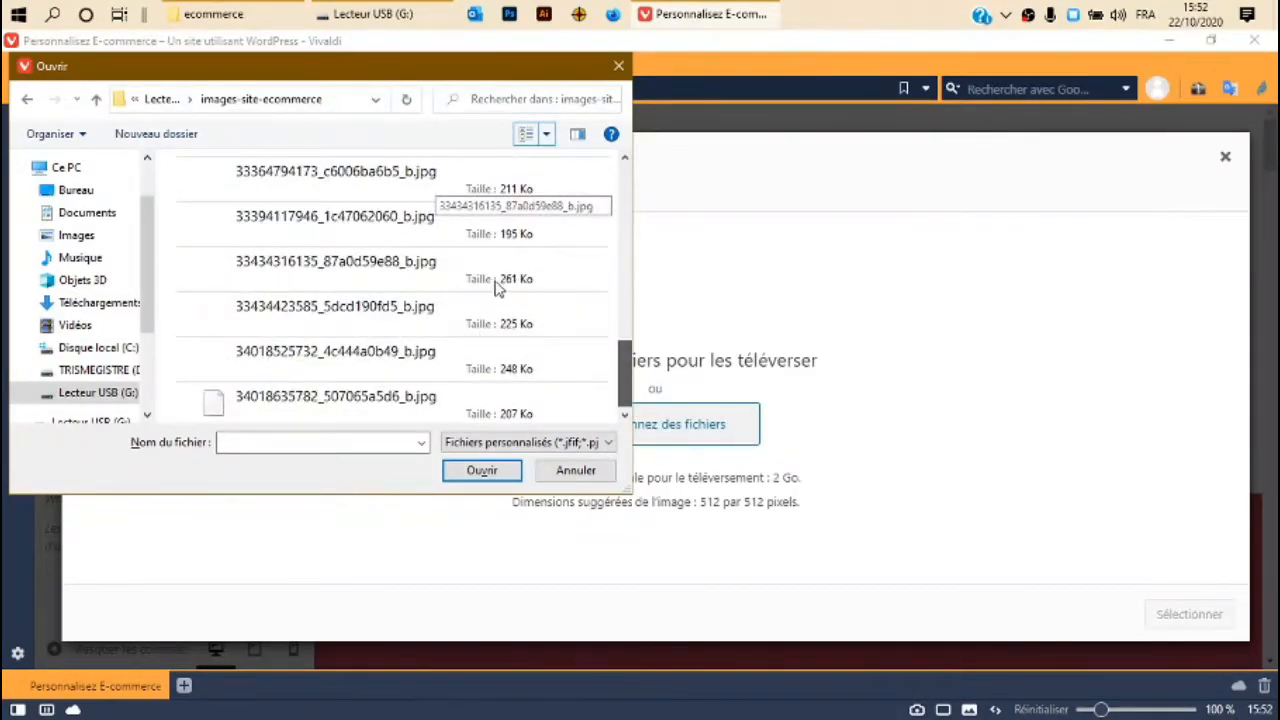
{"action": "scroll", "coordinate": [500, 277], "scroll_direction": "down", "scroll_amount": 3}
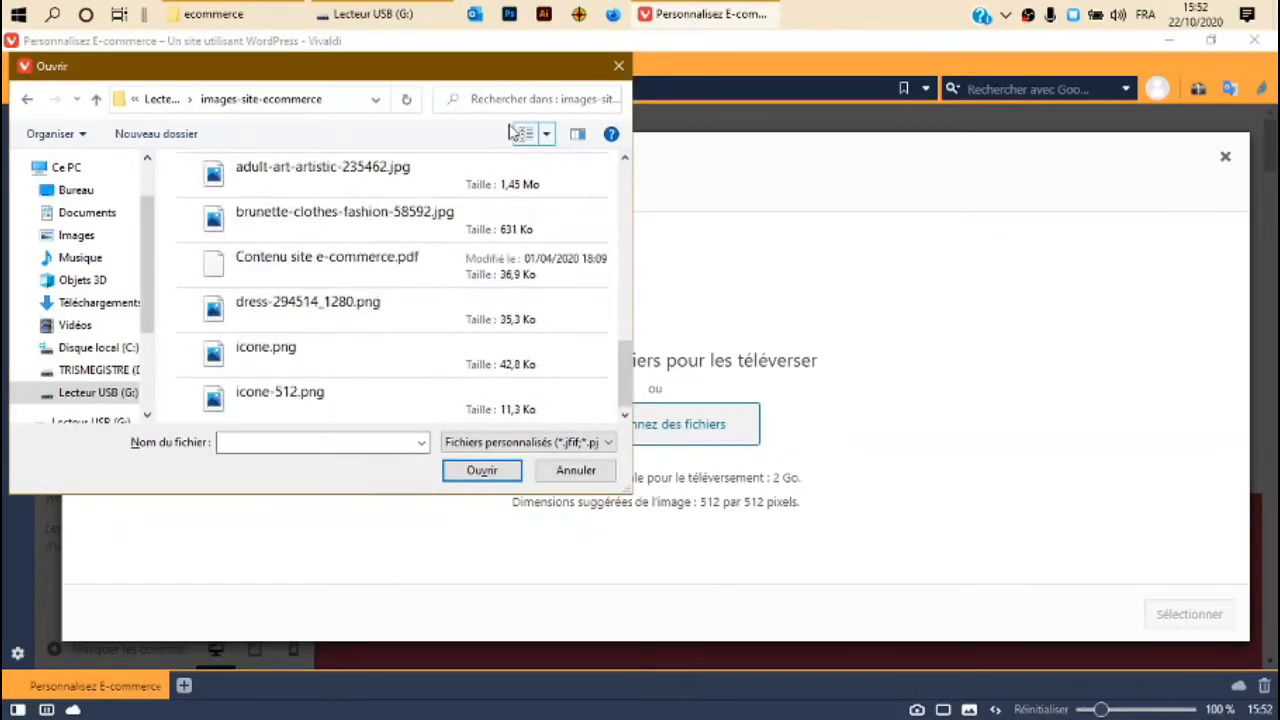
{"action": "left_click", "coordinate": [293, 409]}
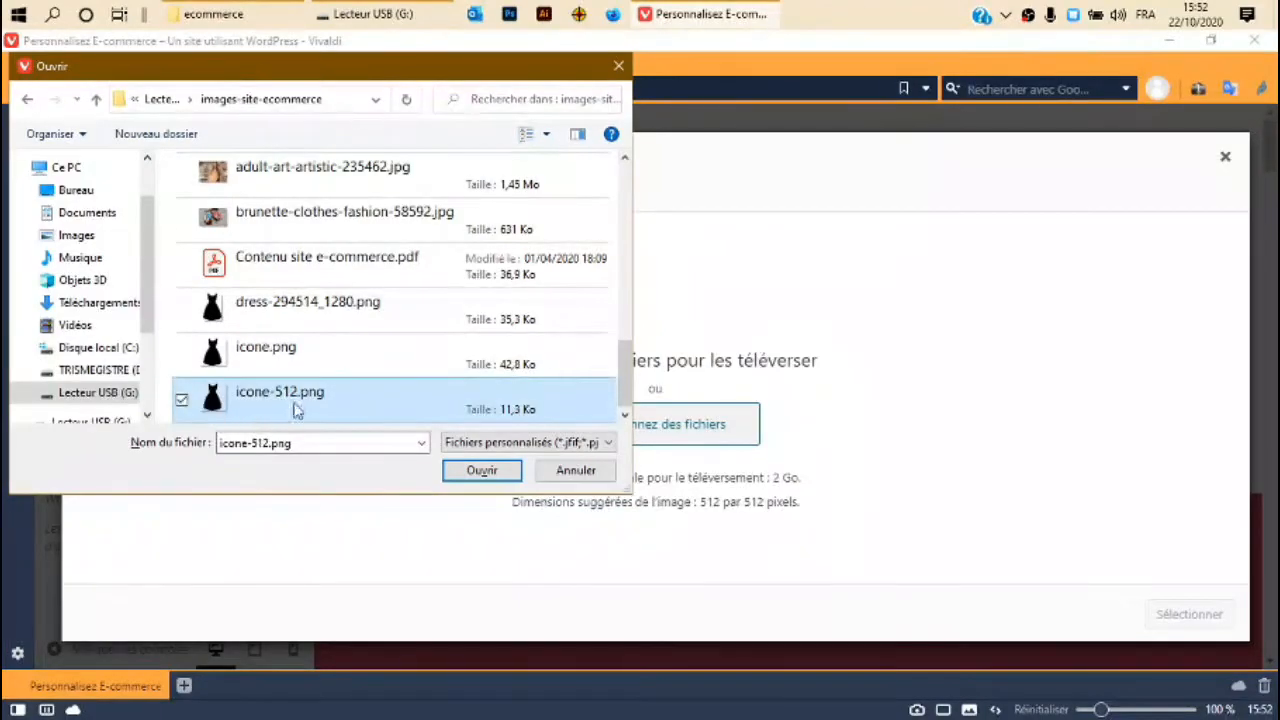
{"action": "left_click", "coordinate": [481, 471]}
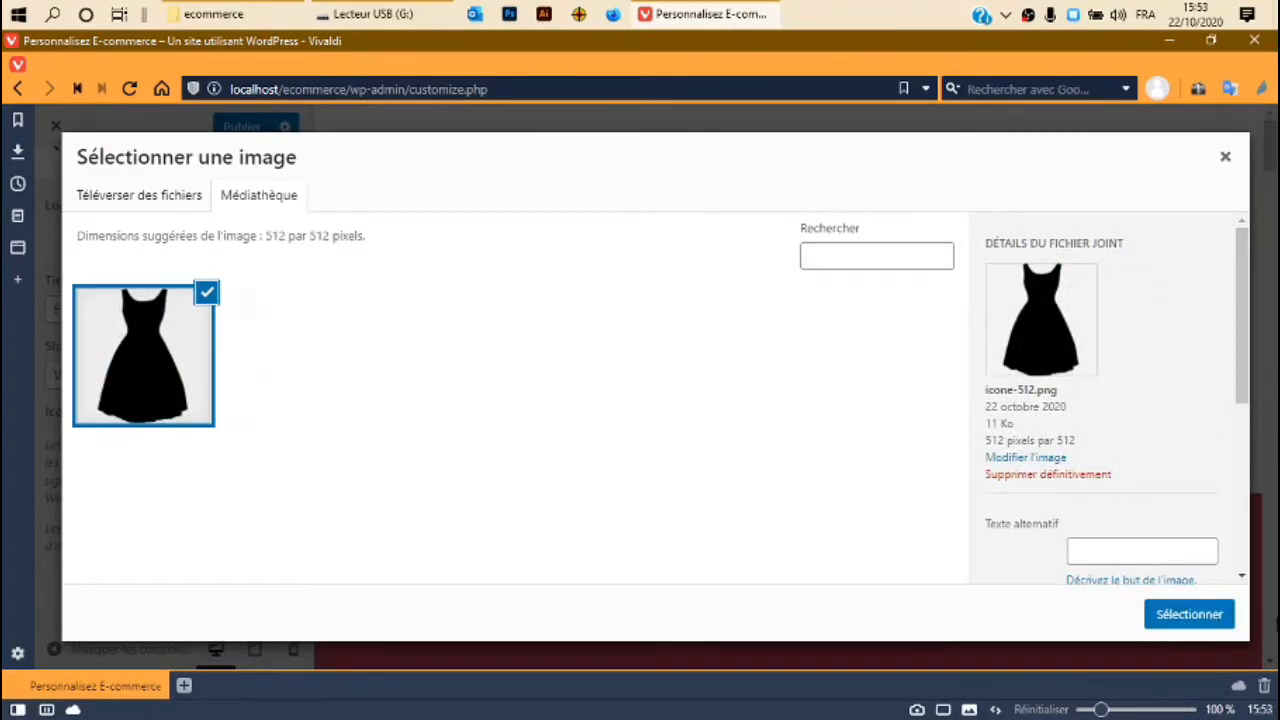
Set the uploaded black dress image as the site icon and publish the Customizer.
{"action": "left_click", "coordinate": [1210, 619]}
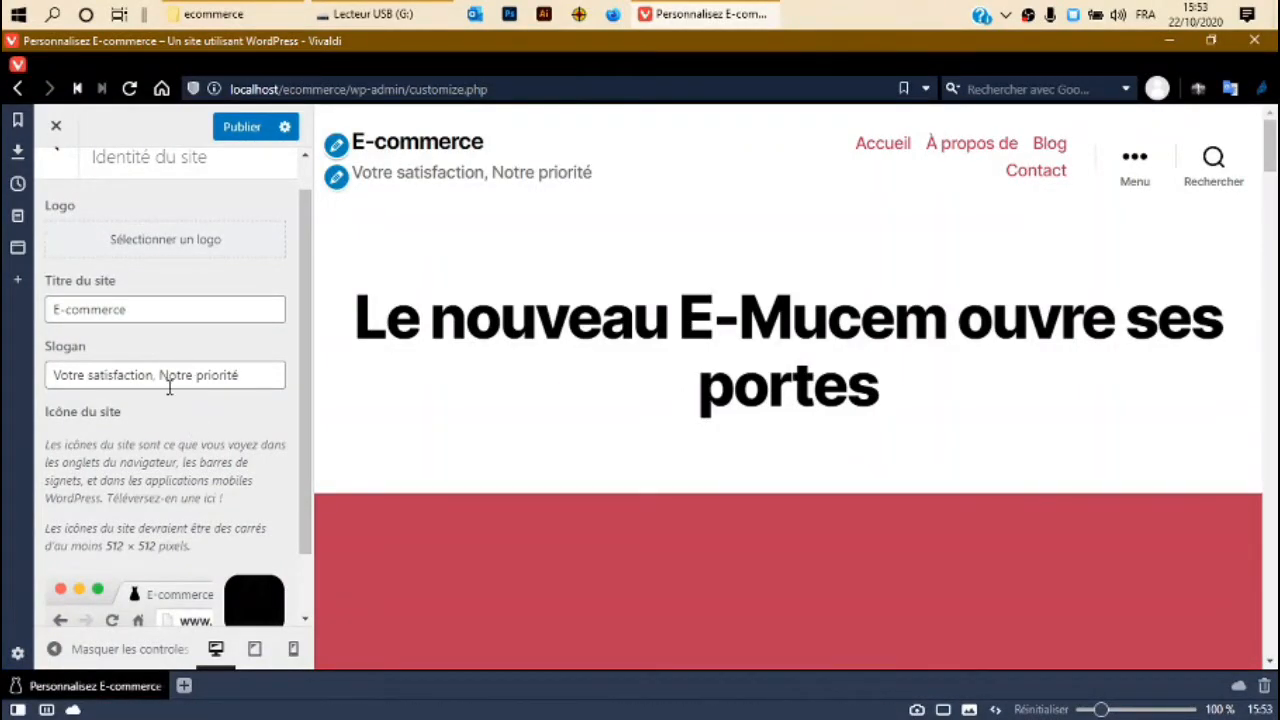
{"action": "scroll", "coordinate": [161, 527], "scroll_direction": "down", "scroll_amount": 1}
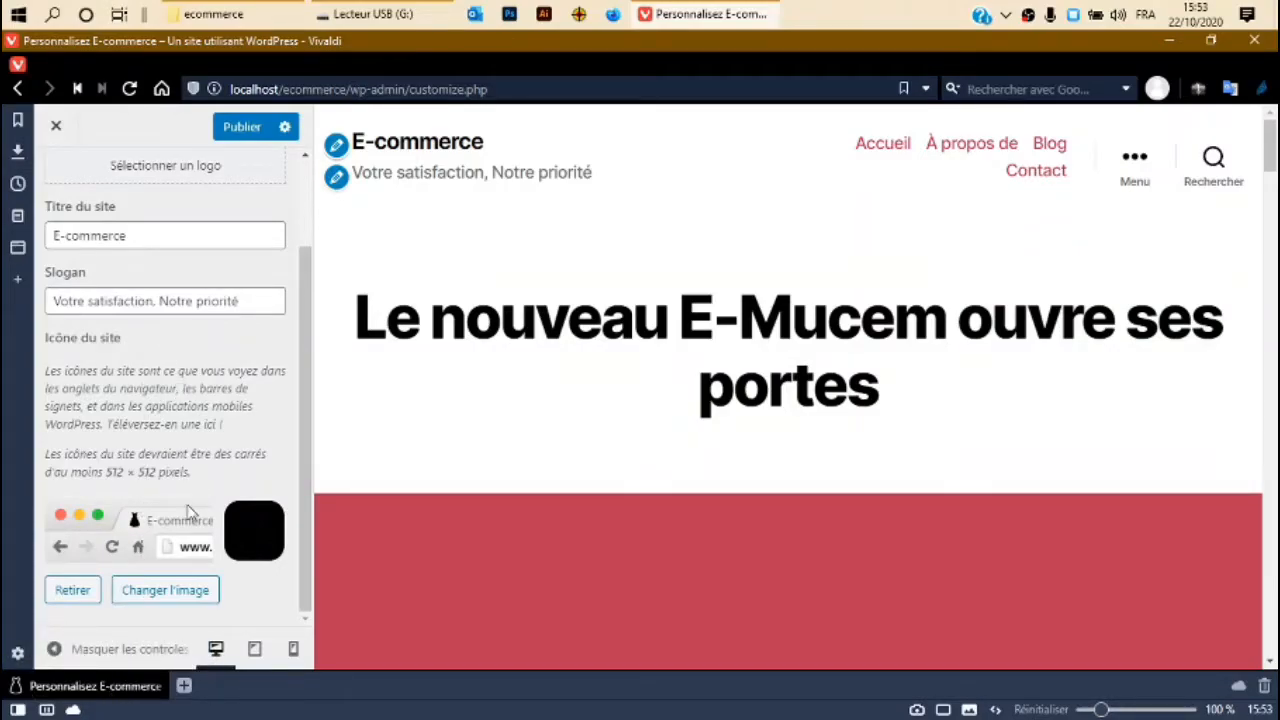
{"action": "scroll", "coordinate": [193, 454], "scroll_direction": "up", "scroll_amount": 1}
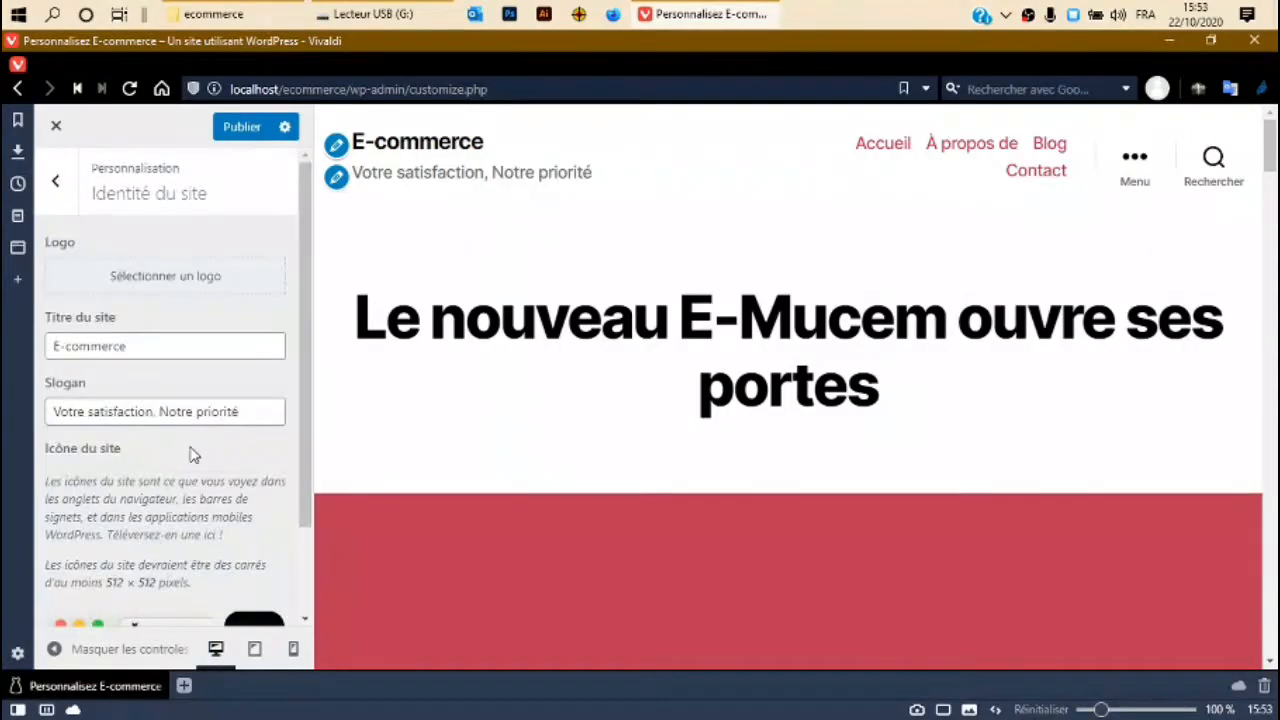
{"action": "left_click", "coordinate": [242, 127]}
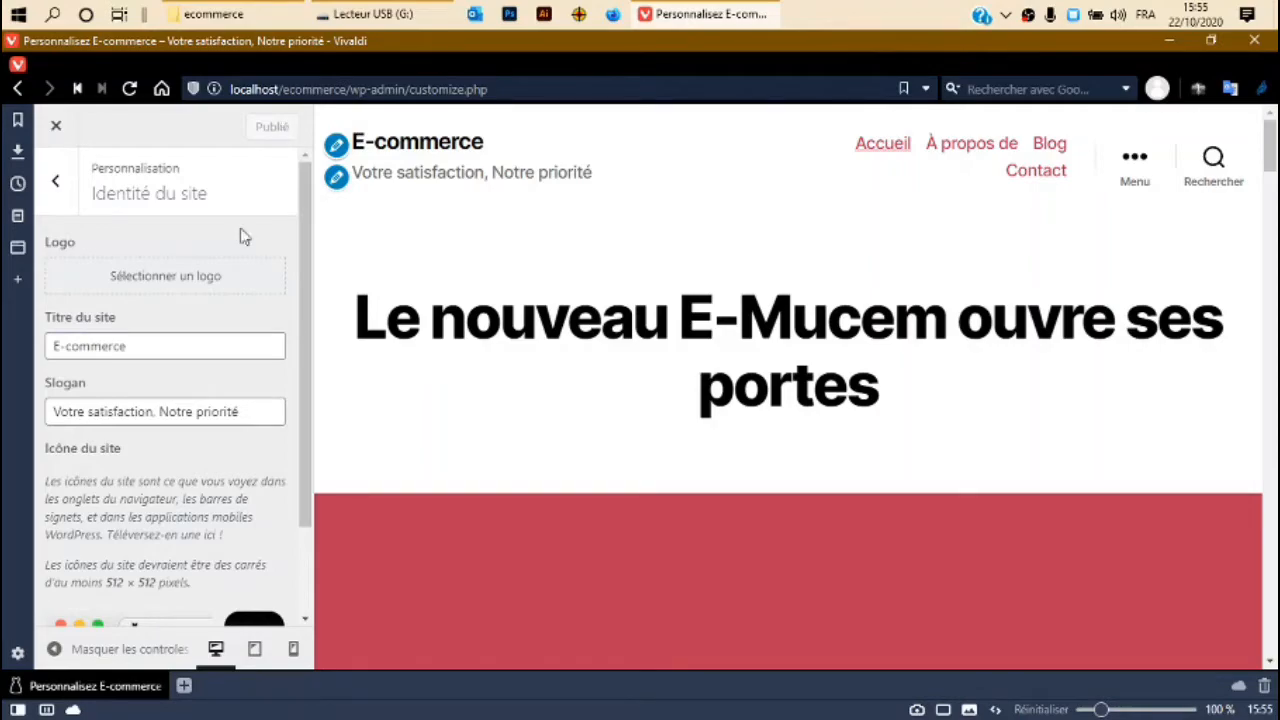
In Réglages de la page d'accueil, set the home page to show Les derniers articles.
{"action": "left_click", "coordinate": [62, 186]}
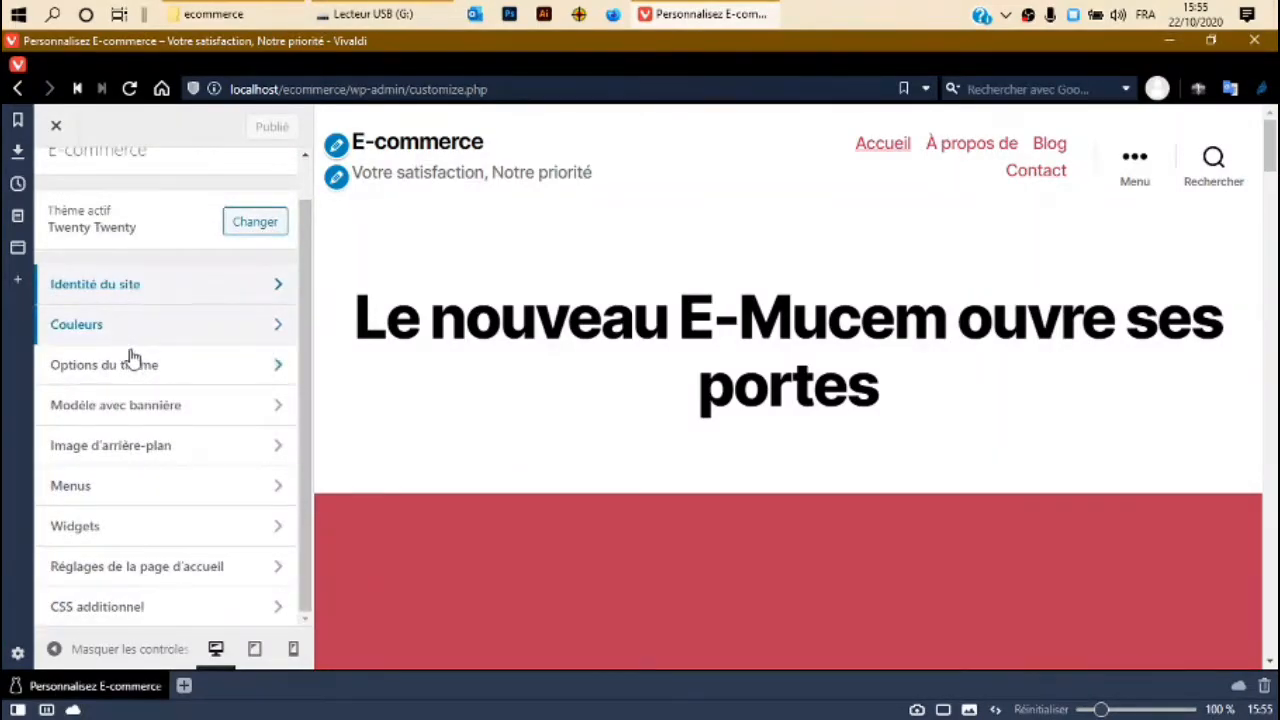
{"action": "left_click", "coordinate": [176, 574]}
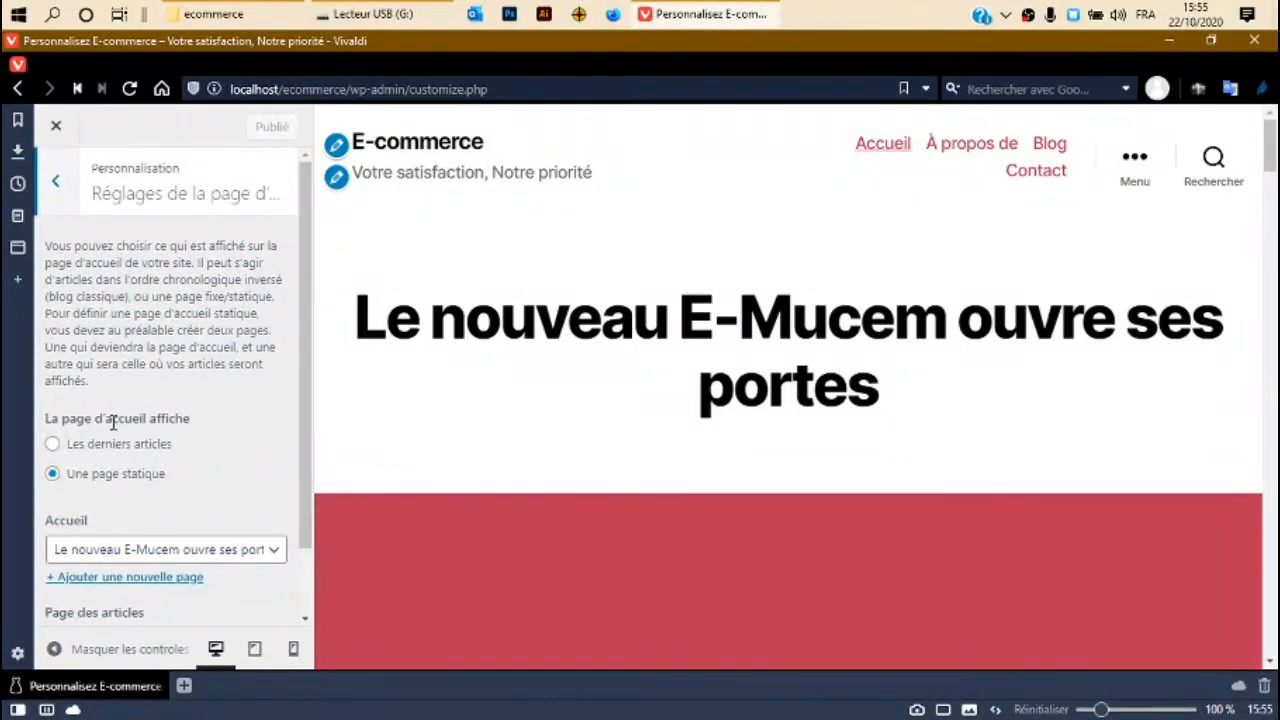
{"action": "scroll", "coordinate": [112, 440], "scroll_direction": "down", "scroll_amount": 2}
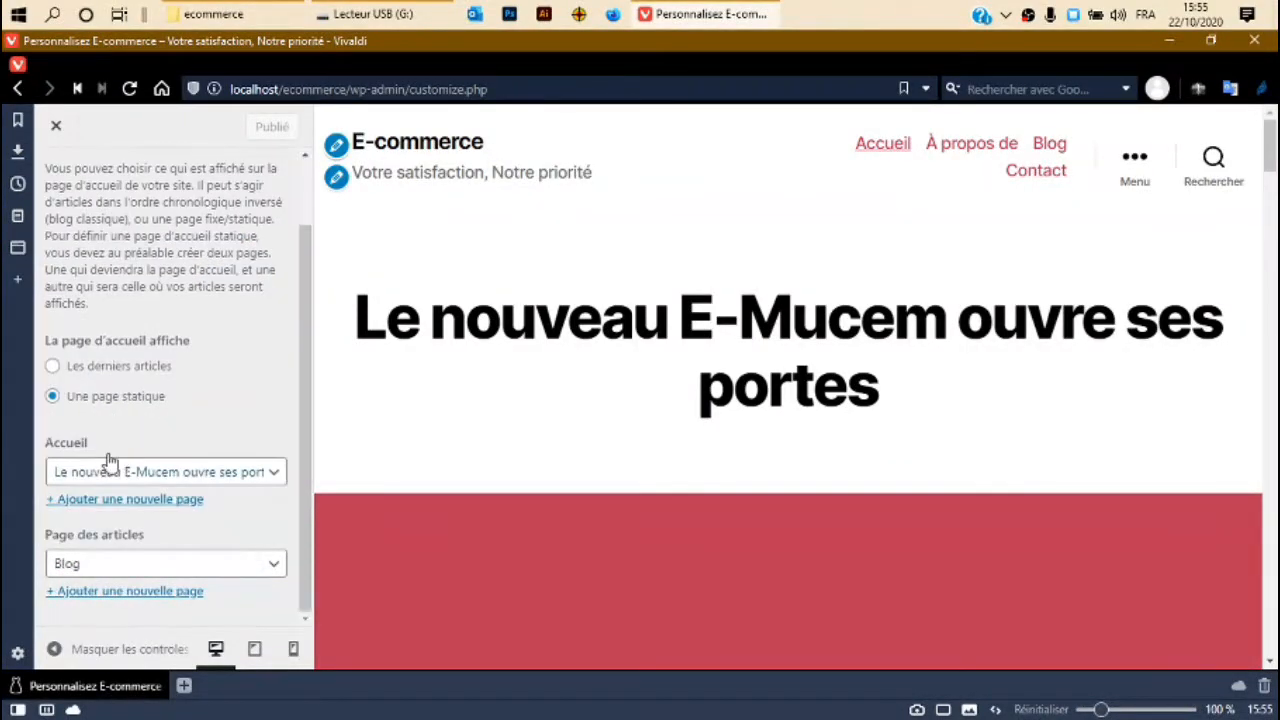
{"action": "left_click", "coordinate": [53, 367]}
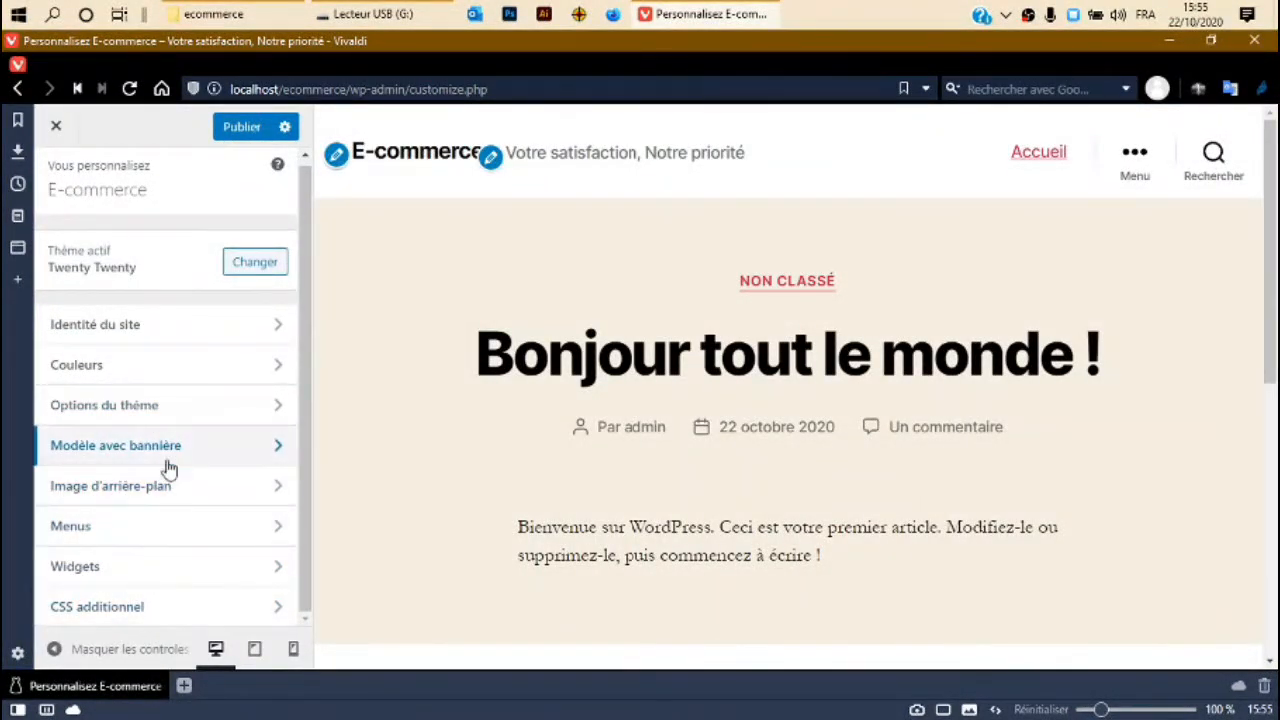
{"action": "scroll", "coordinate": [176, 512], "scroll_direction": "up", "scroll_amount": 1}
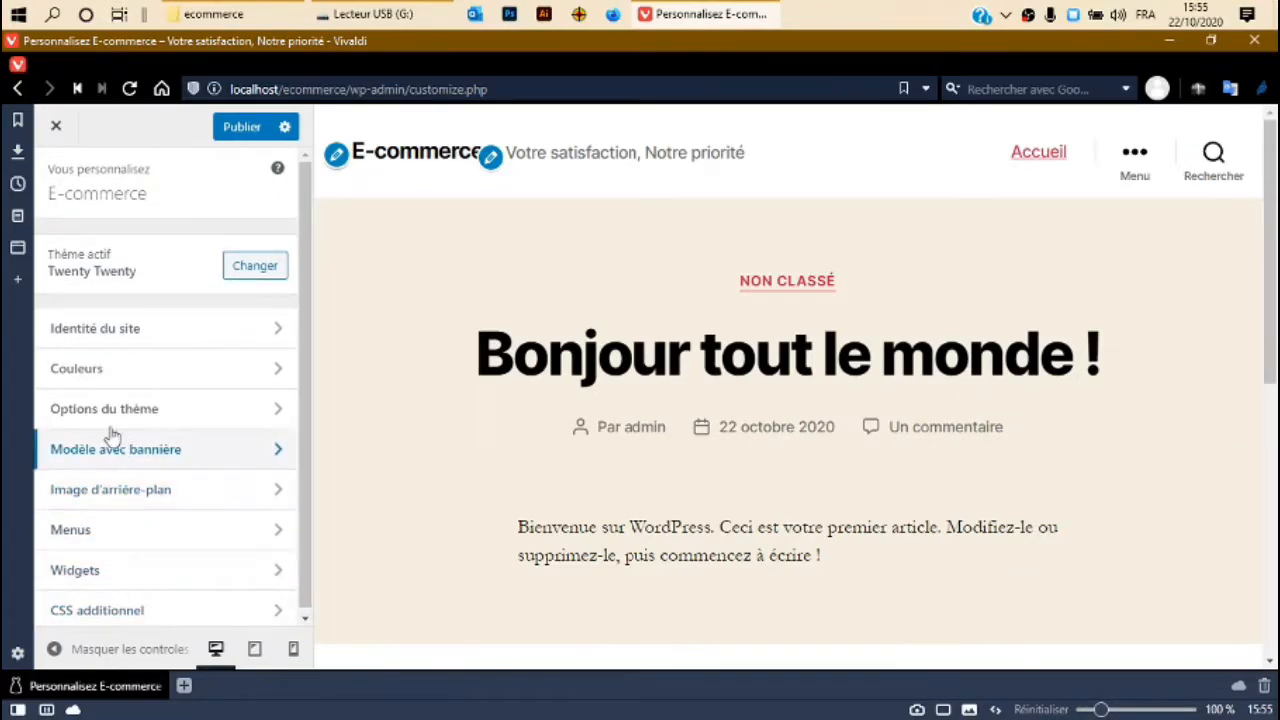
{"action": "scroll", "coordinate": [150, 530], "scroll_direction": "down", "scroll_amount": 1}
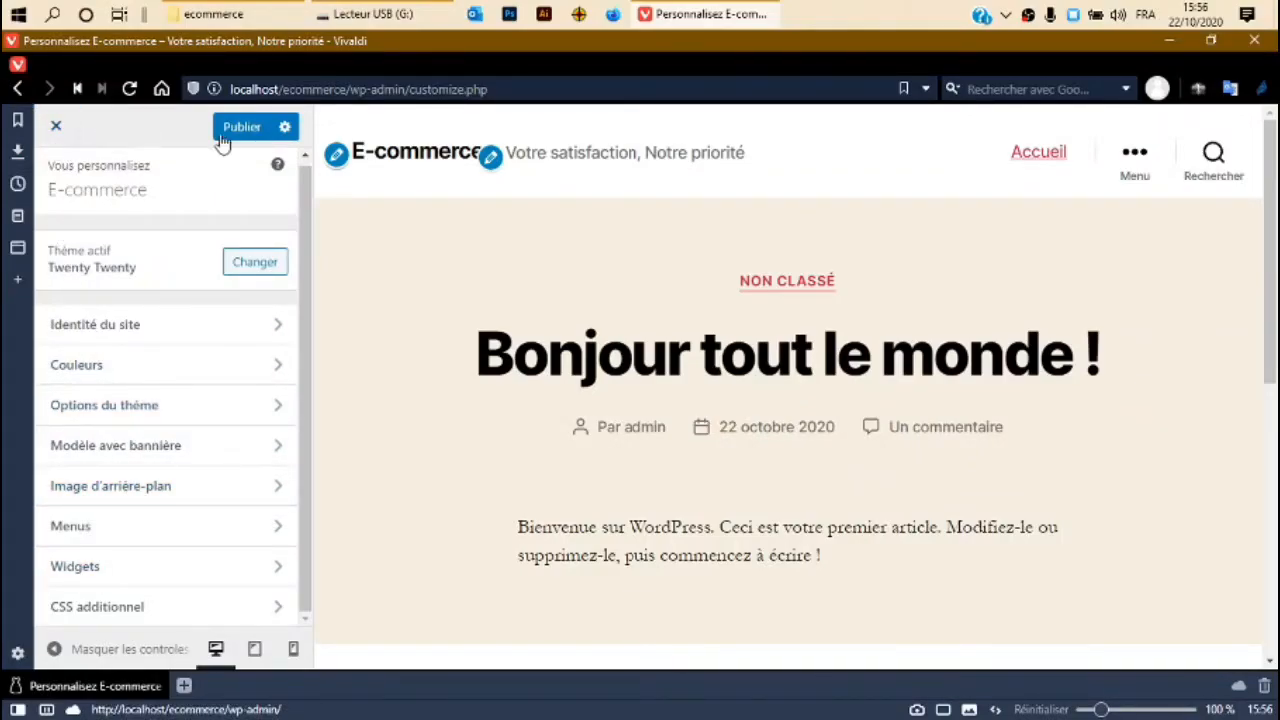
Reload the Customizer despite unsaved changes and restore its autosaved changes.
{"action": "left_click", "coordinate": [132, 89]}
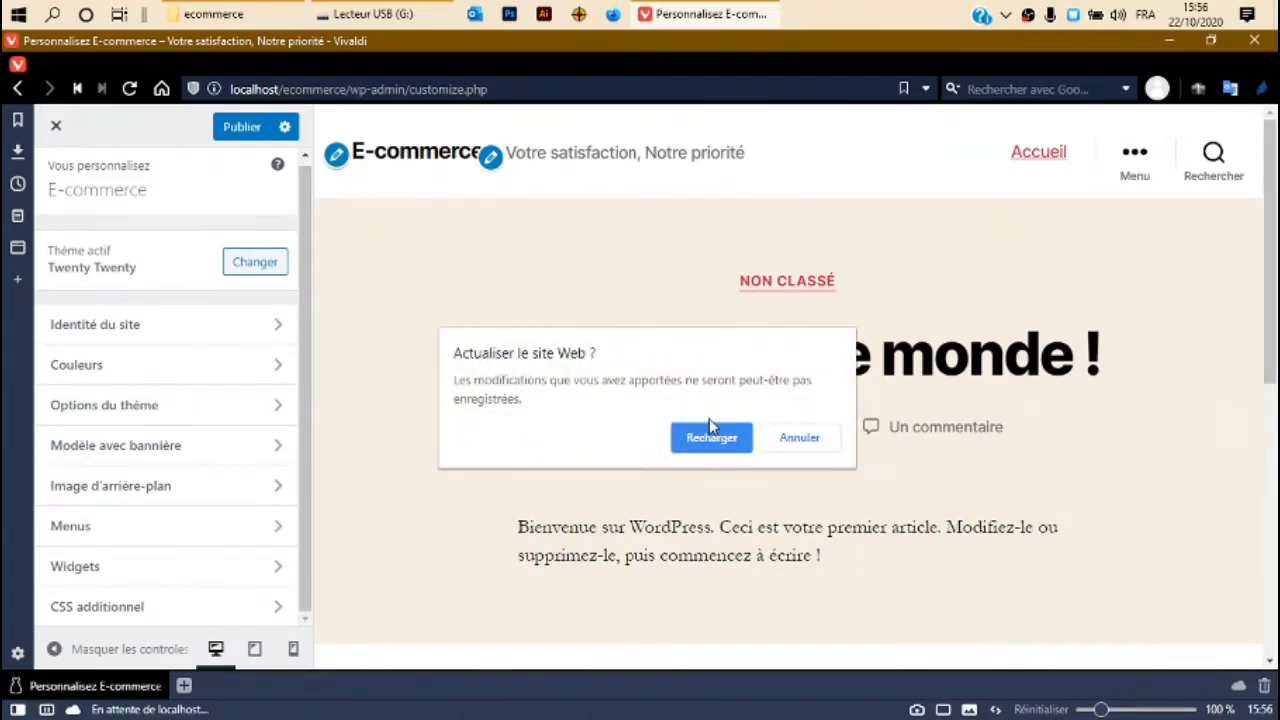
{"action": "left_click", "coordinate": [711, 437]}
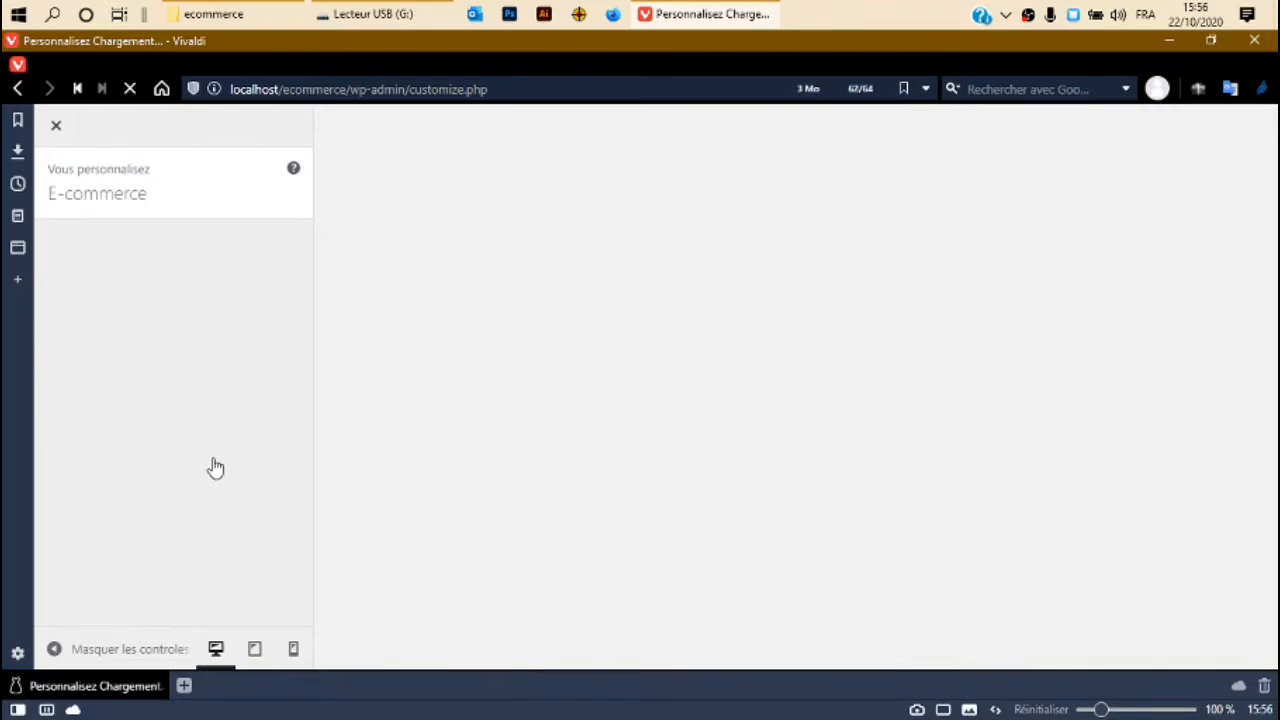
{"action": "scroll", "coordinate": [200, 475], "scroll_direction": "down", "scroll_amount": 1}
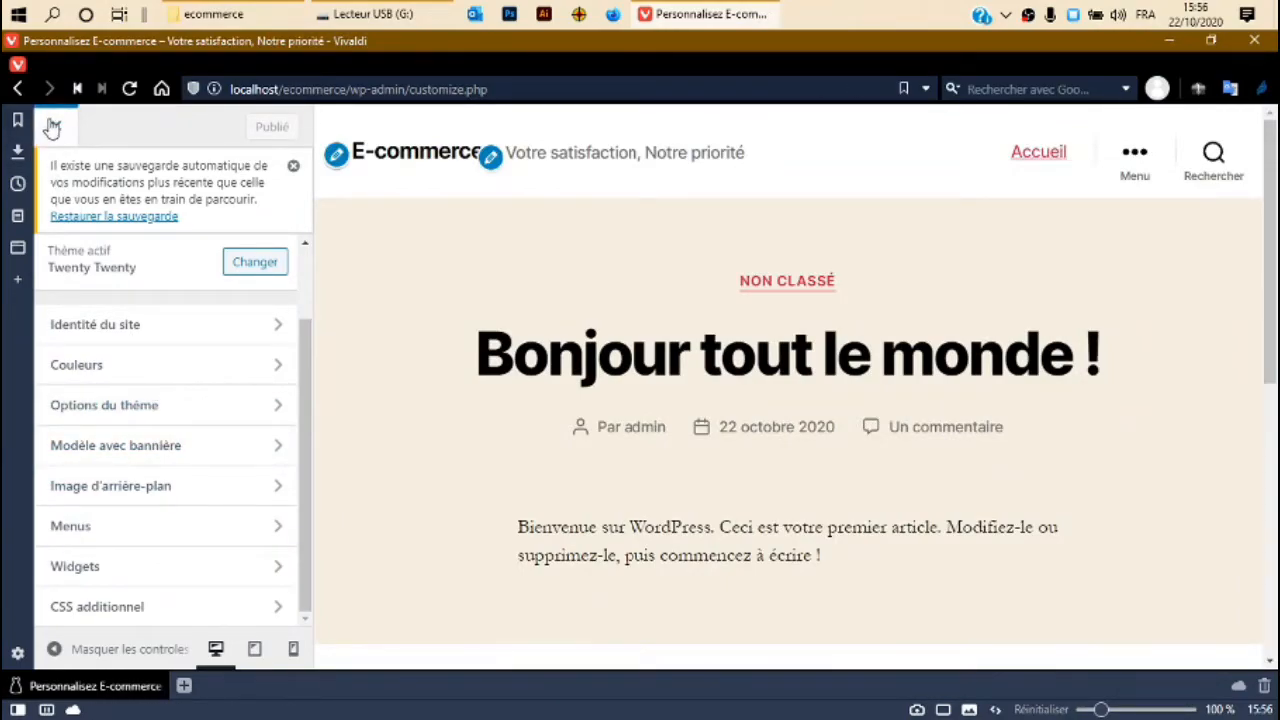
{"action": "left_click", "coordinate": [130, 216]}
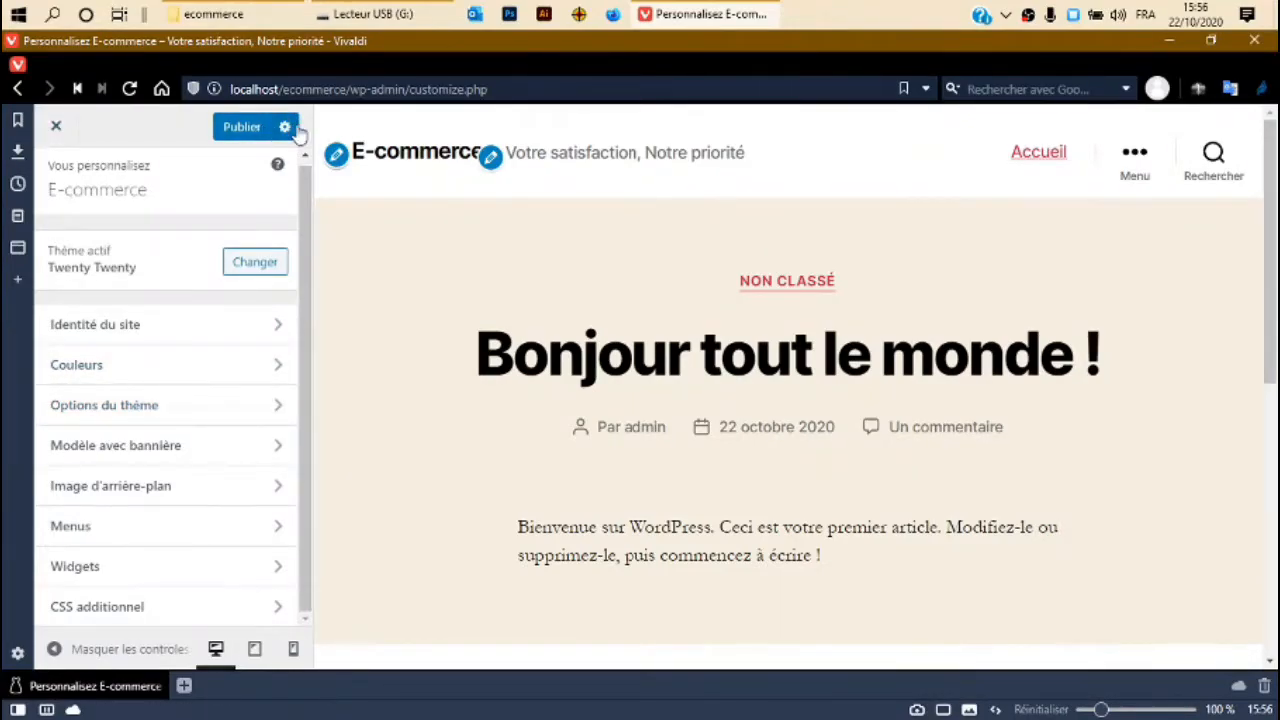
Close the Customizer and confirm discarding its unsaved changes.
{"action": "left_click", "coordinate": [60, 127]}
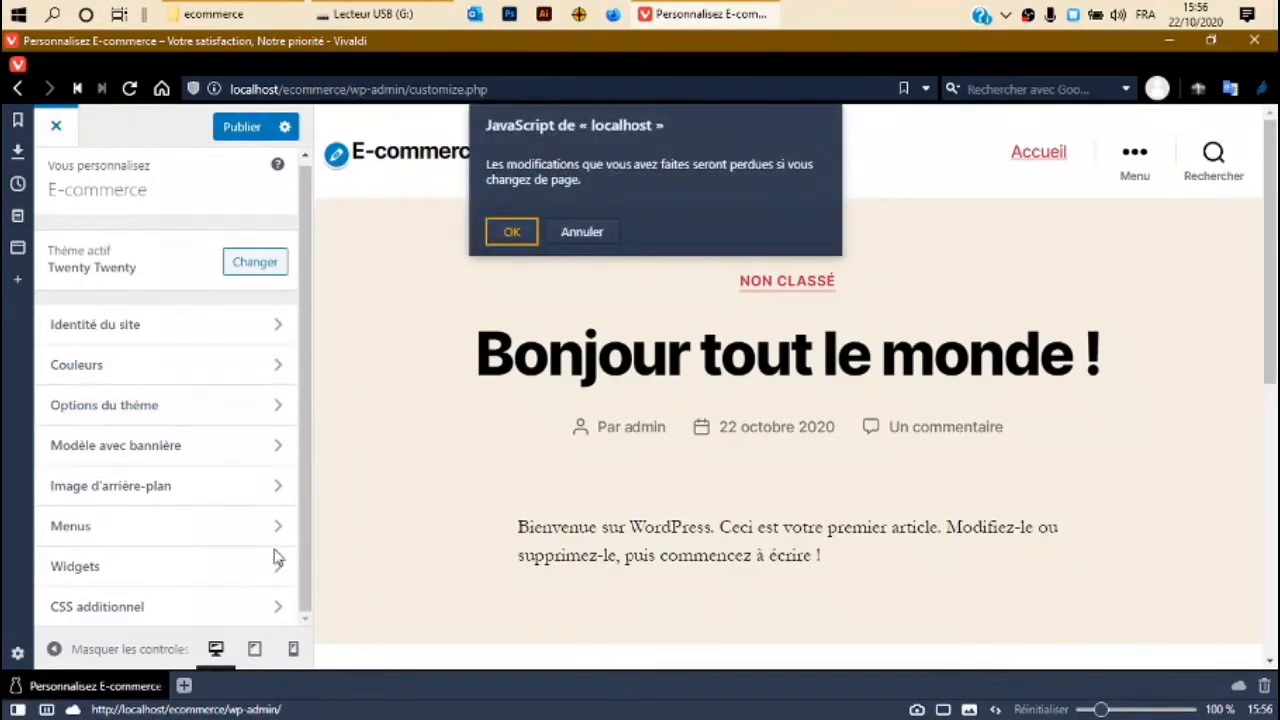
{"action": "key", "text": "Escape"}
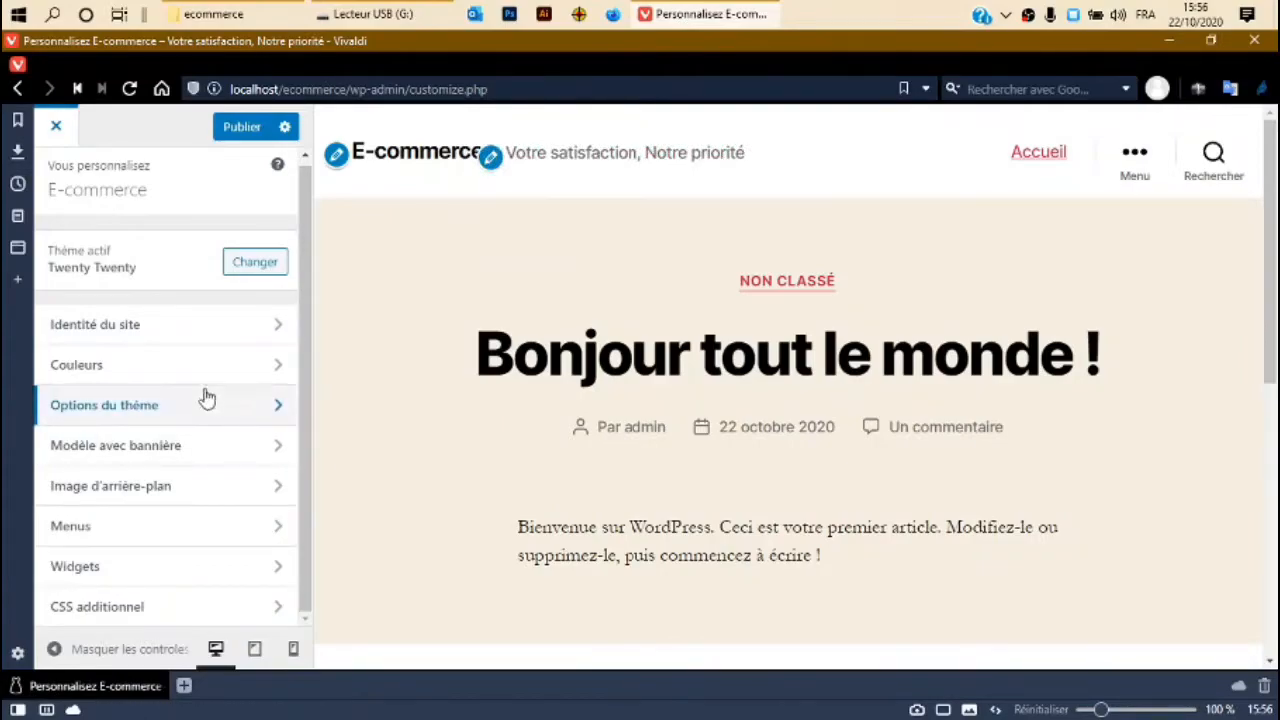
{"action": "left_click_drag", "start_coordinate": [305, 585], "coordinate": [306, 560]}
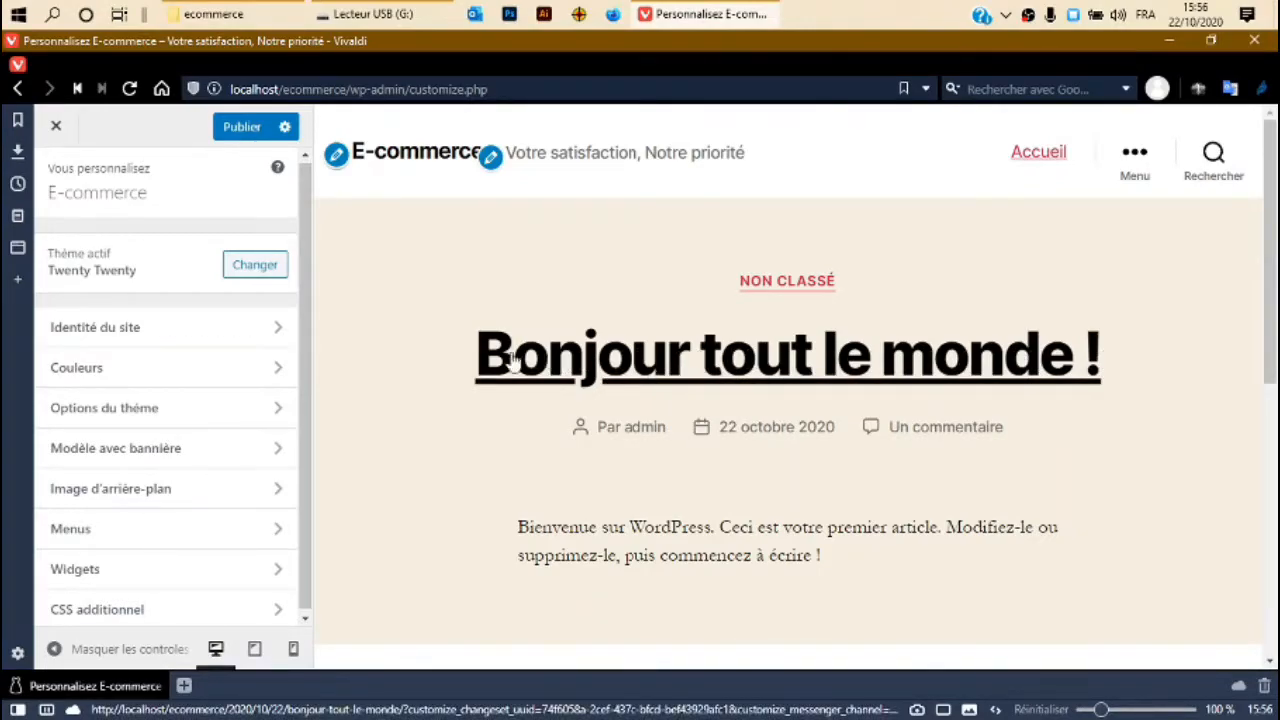
{"action": "scroll", "coordinate": [204, 530], "scroll_direction": "down", "scroll_amount": 1}
{"action": "scroll", "coordinate": [204, 530], "scroll_direction": "up", "scroll_amount": 1}
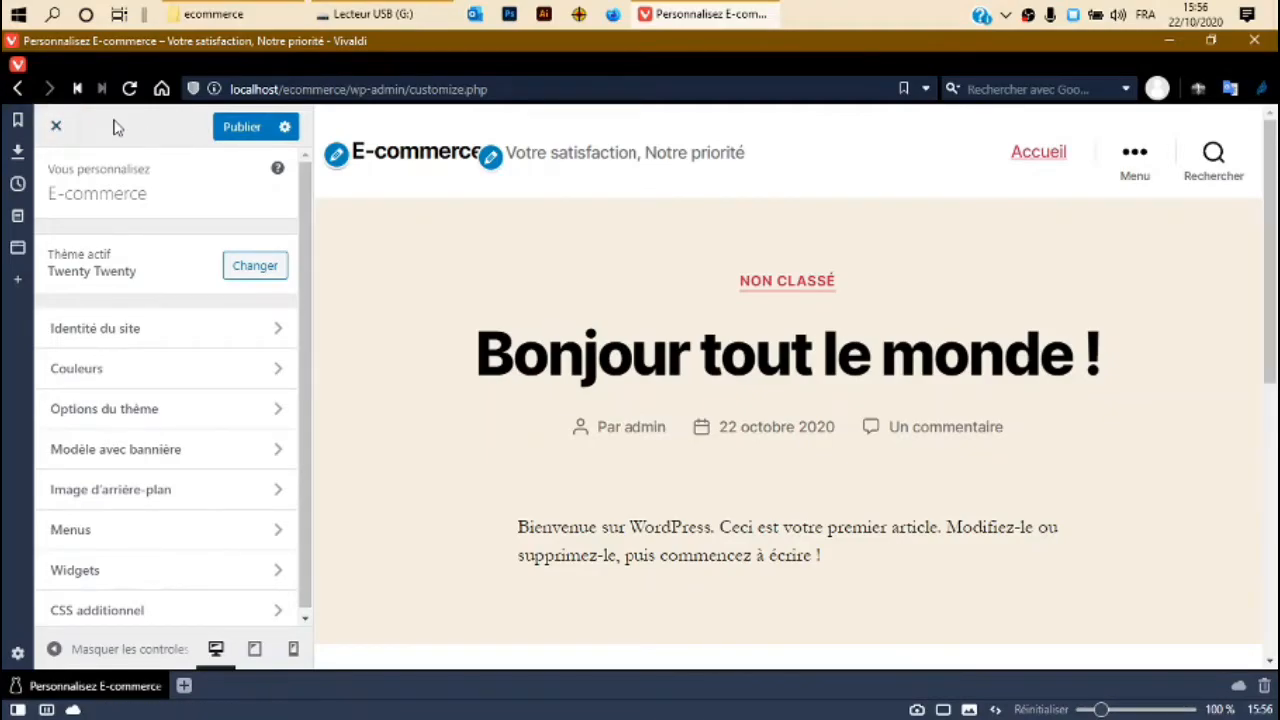
{"action": "left_click", "coordinate": [56, 126]}
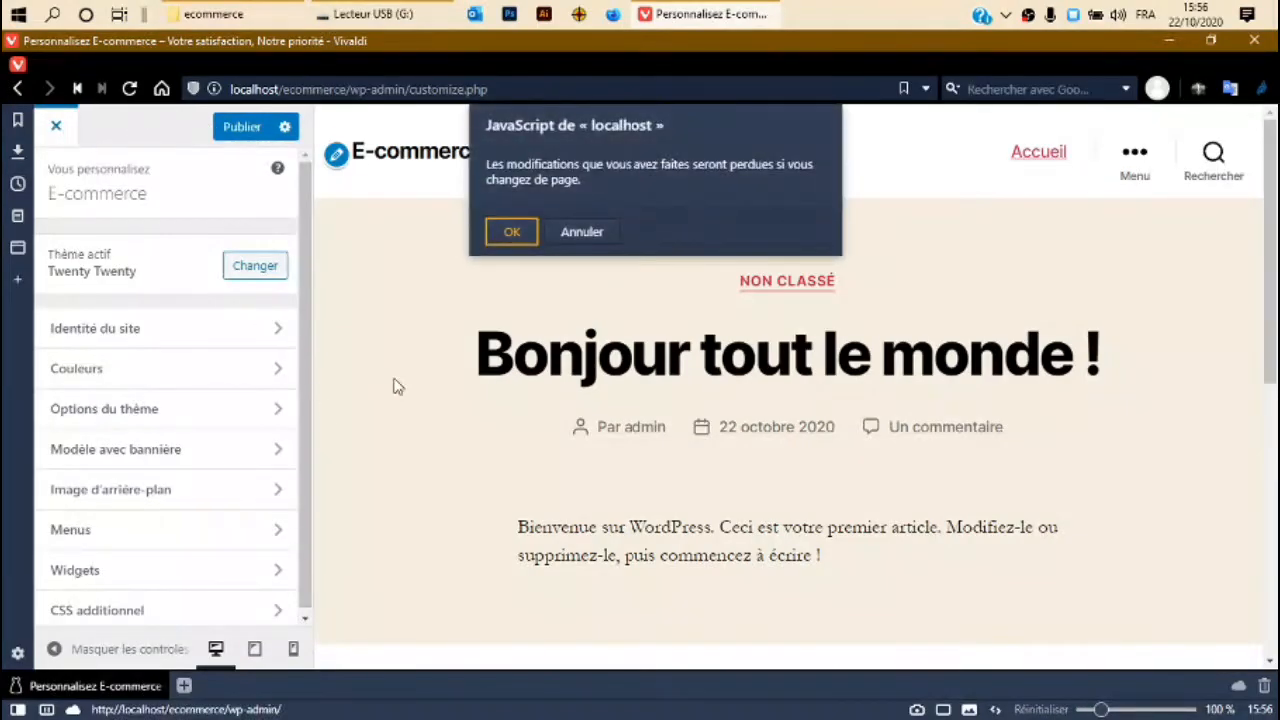
{"action": "left_click", "coordinate": [510, 232]}
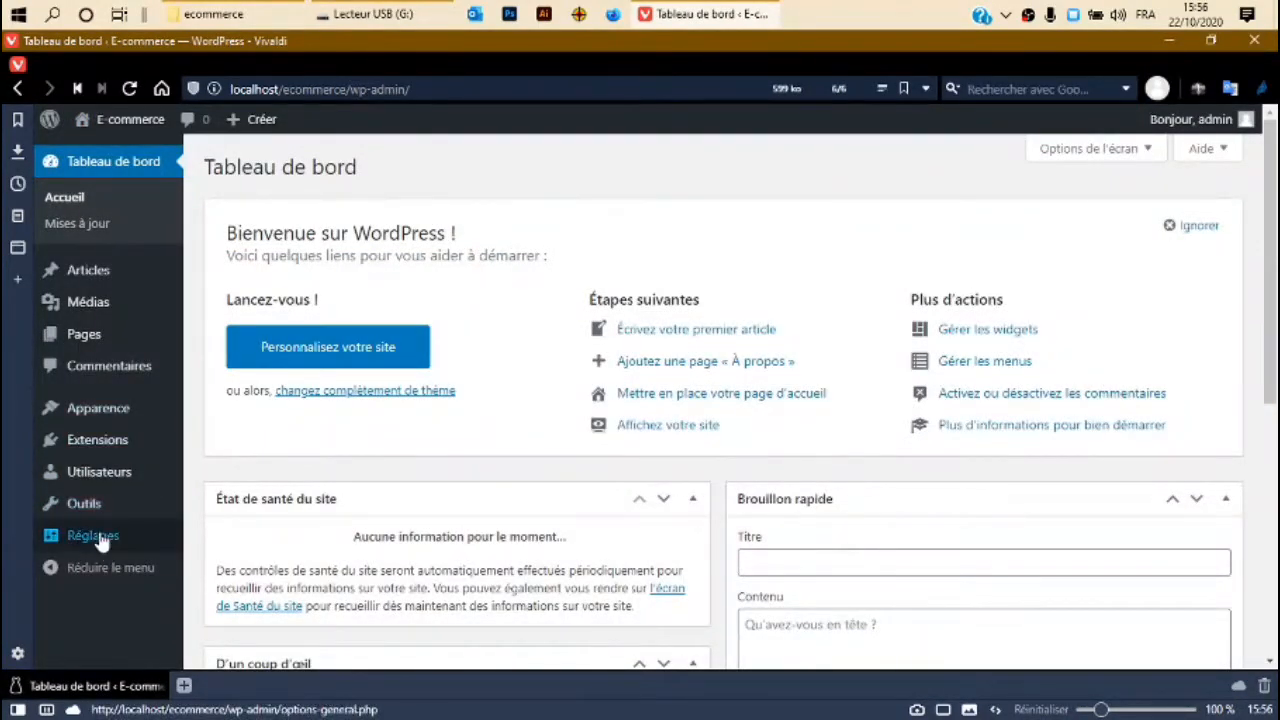
Open Réglages > Lecture and scroll through the Options de lecture settings.
{"action": "mouse_move", "coordinate": [101, 538]}
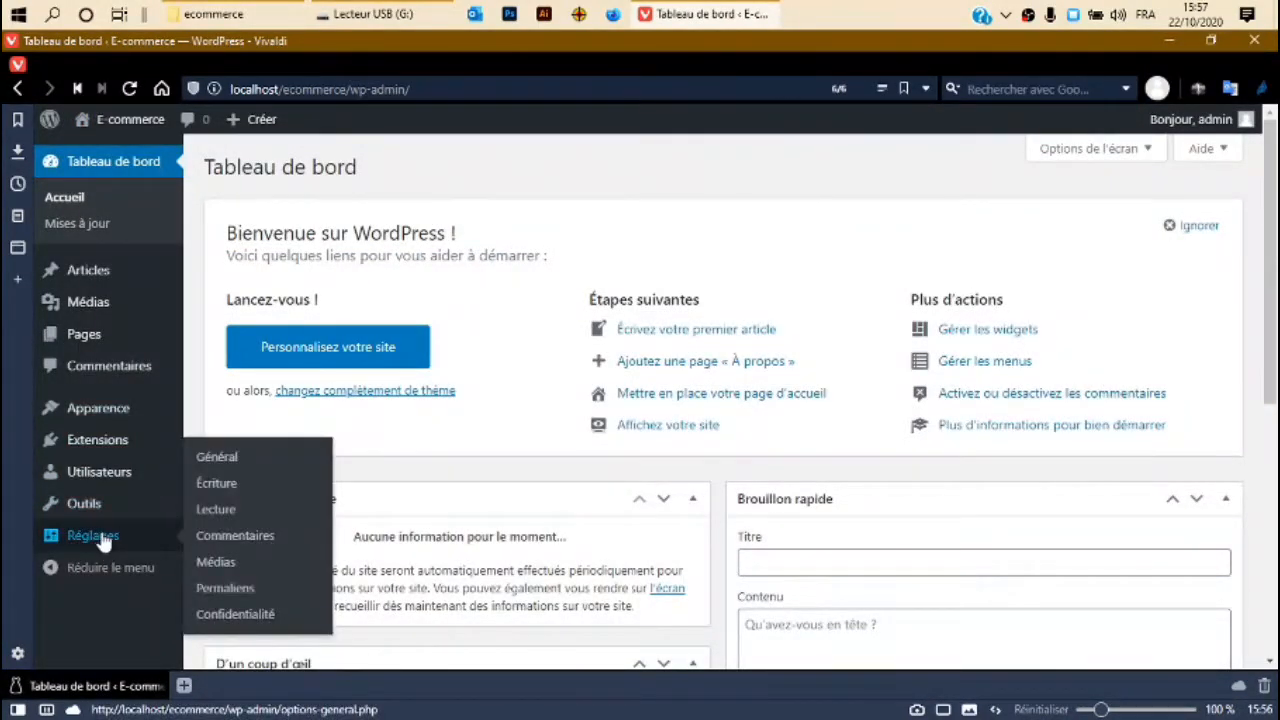
{"action": "left_click", "coordinate": [230, 511]}
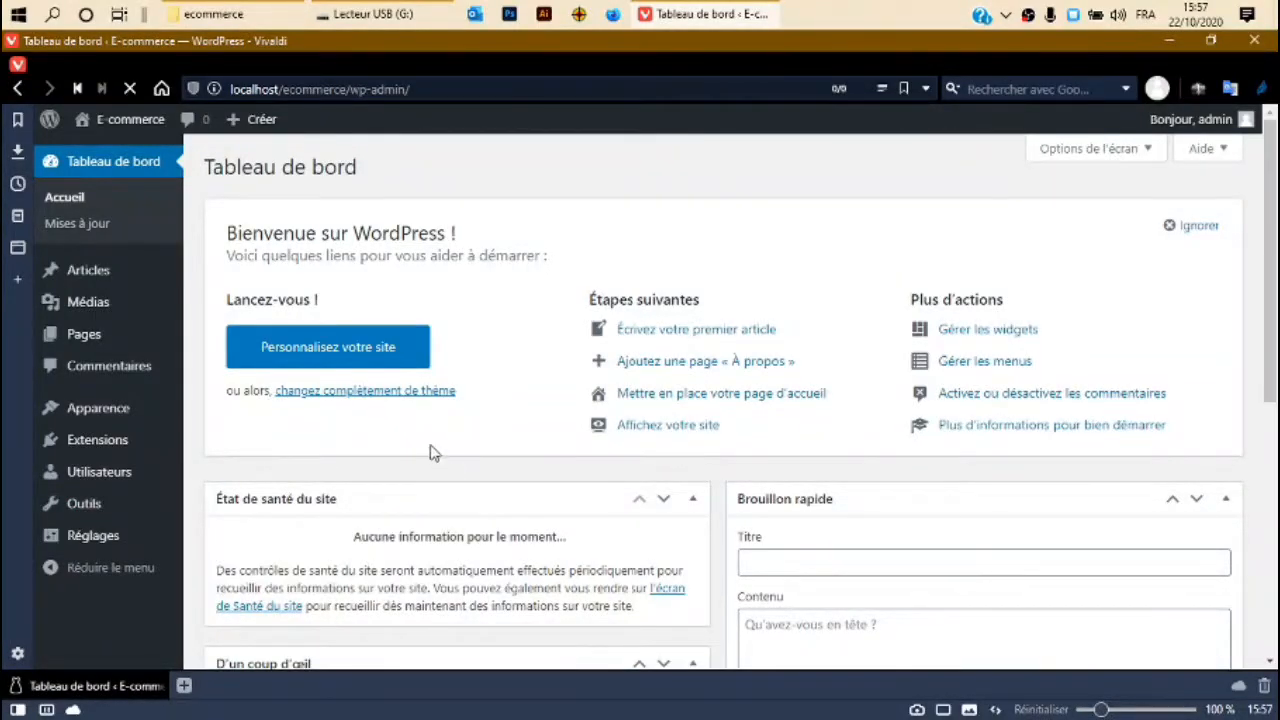
{"action": "scroll", "coordinate": [432, 451], "scroll_direction": "down", "scroll_amount": 5}
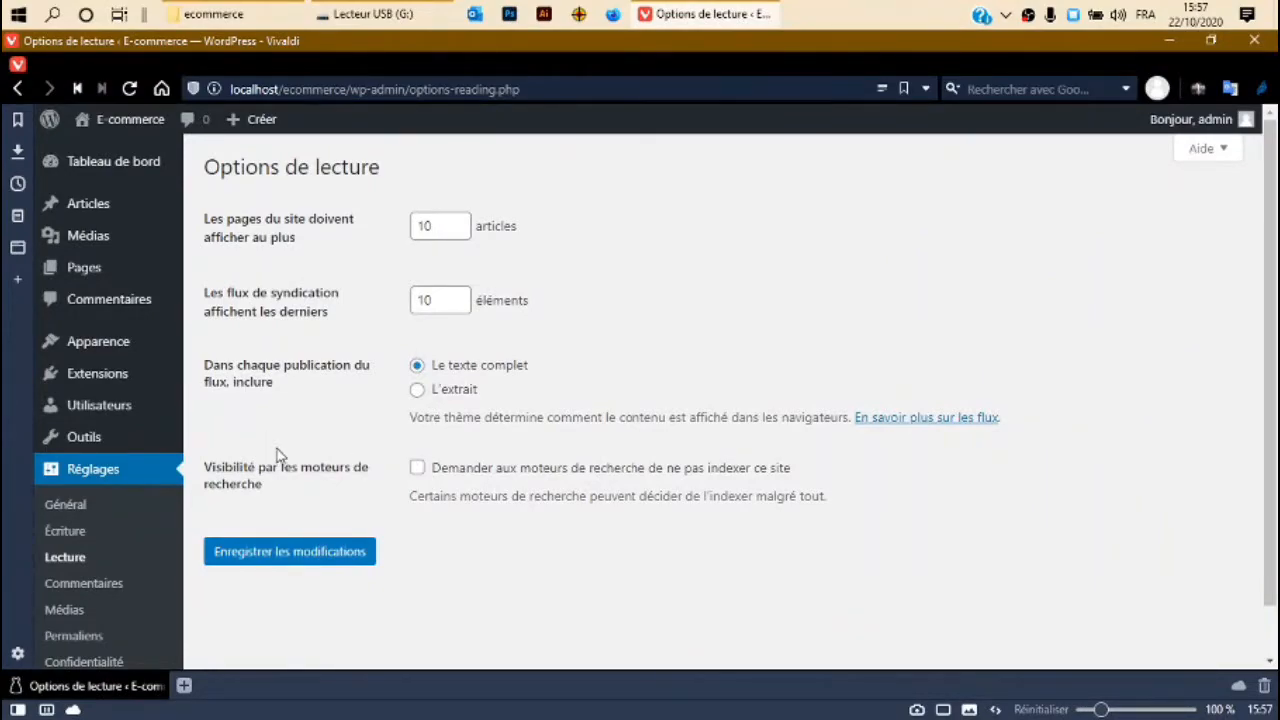
{"action": "scroll", "coordinate": [300, 468], "scroll_direction": "down", "scroll_amount": 1}
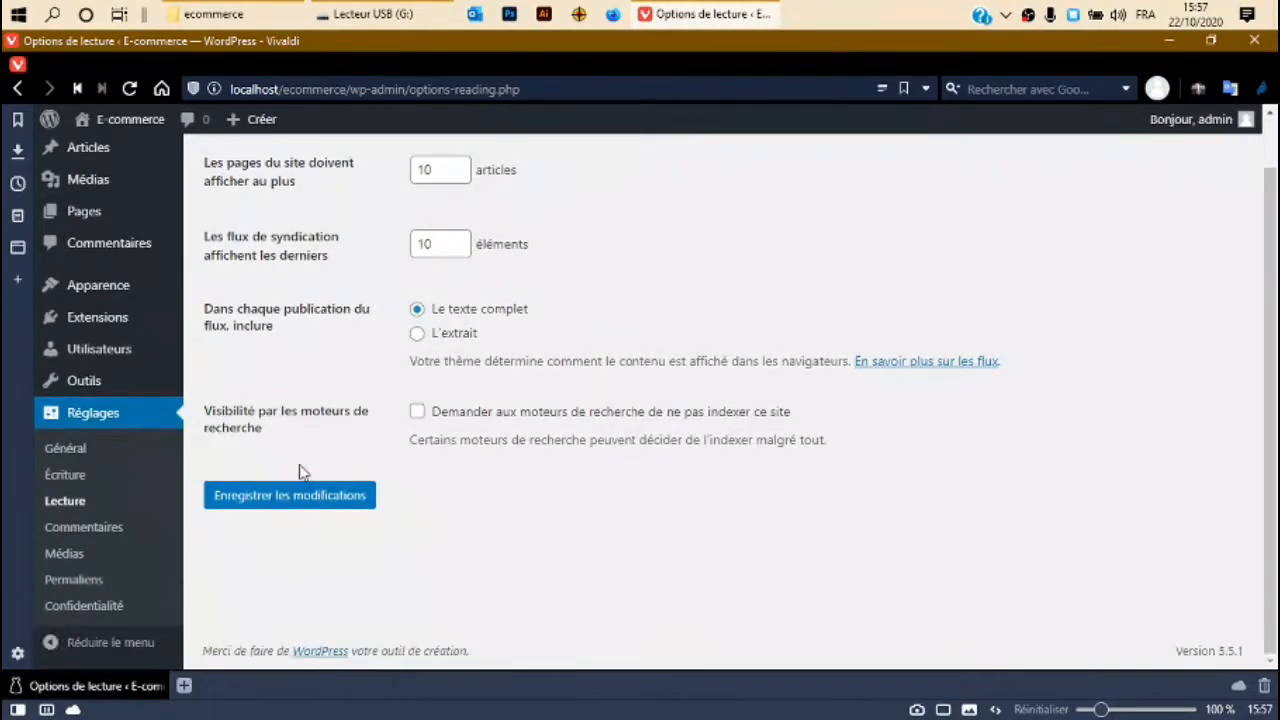
{"action": "scroll", "coordinate": [300, 466], "scroll_direction": "up", "scroll_amount": 1}
{"action": "scroll", "coordinate": [303, 472], "scroll_direction": "down", "scroll_amount": 1}
{"action": "scroll", "coordinate": [300, 468], "scroll_direction": "up", "scroll_amount": 1}
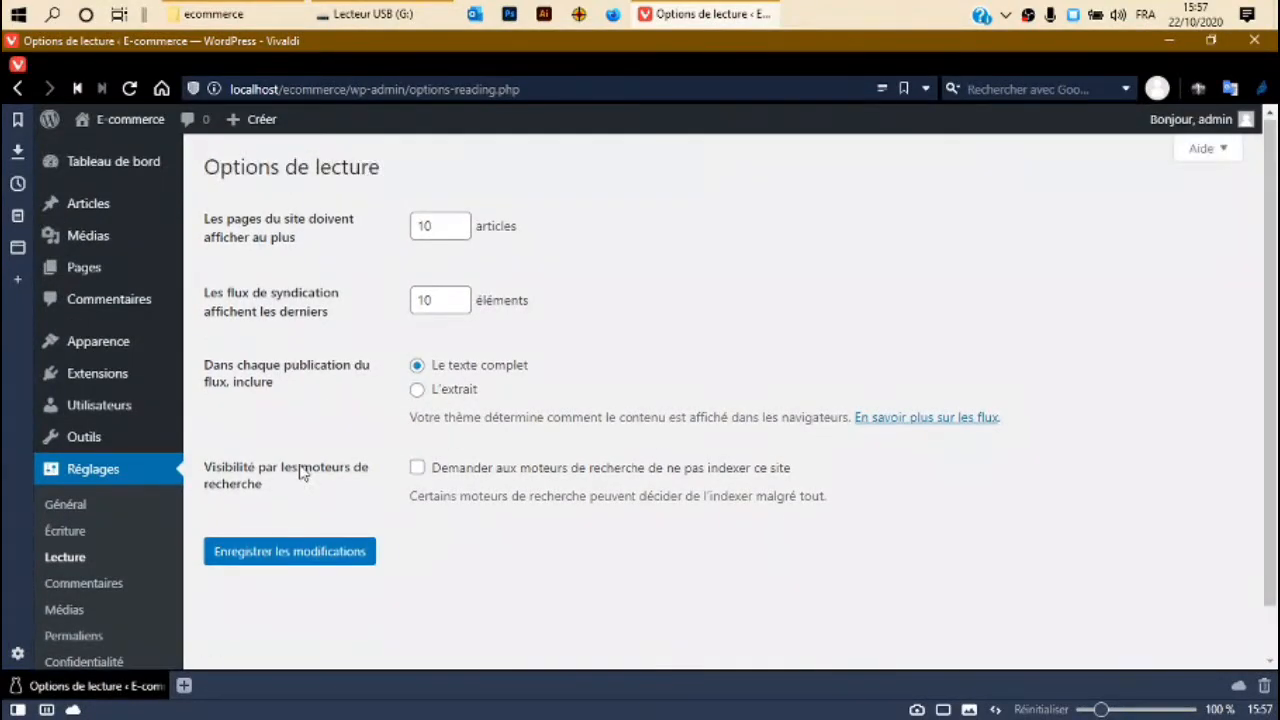
{"action": "scroll", "coordinate": [140, 600], "scroll_direction": "down", "scroll_amount": 1}
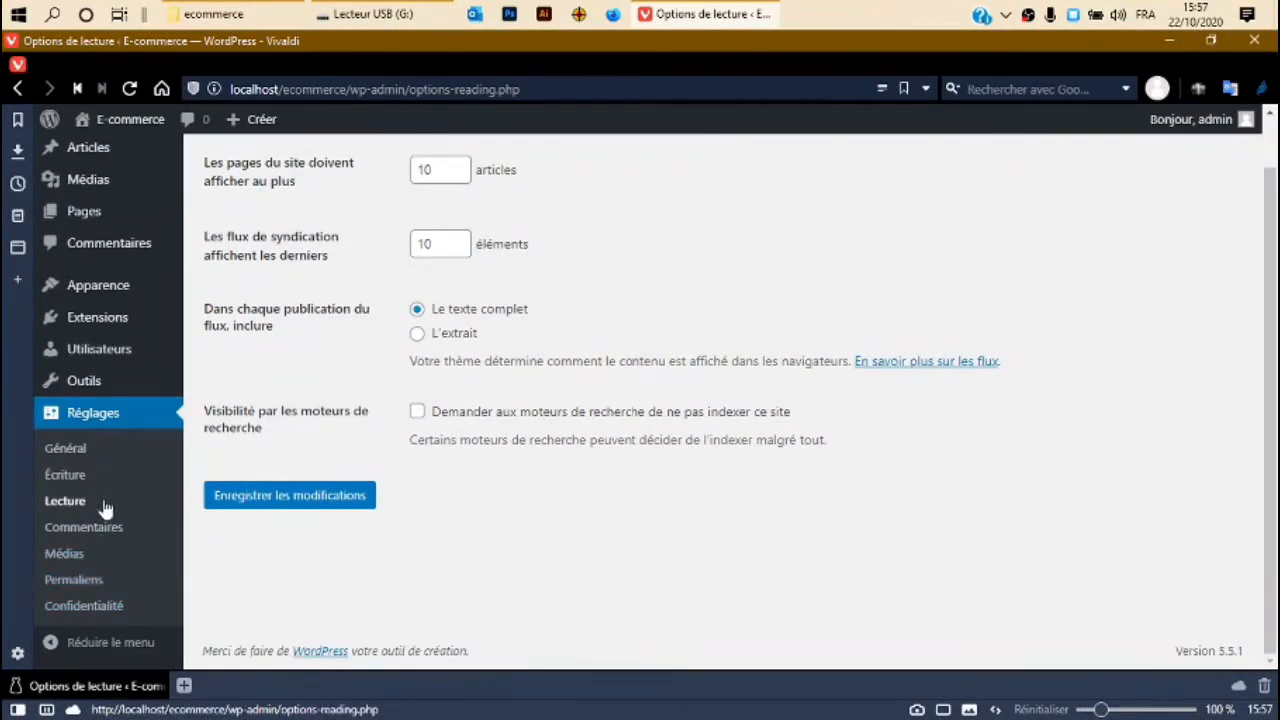
{"action": "scroll", "coordinate": [103, 500], "scroll_direction": "up", "scroll_amount": 1}
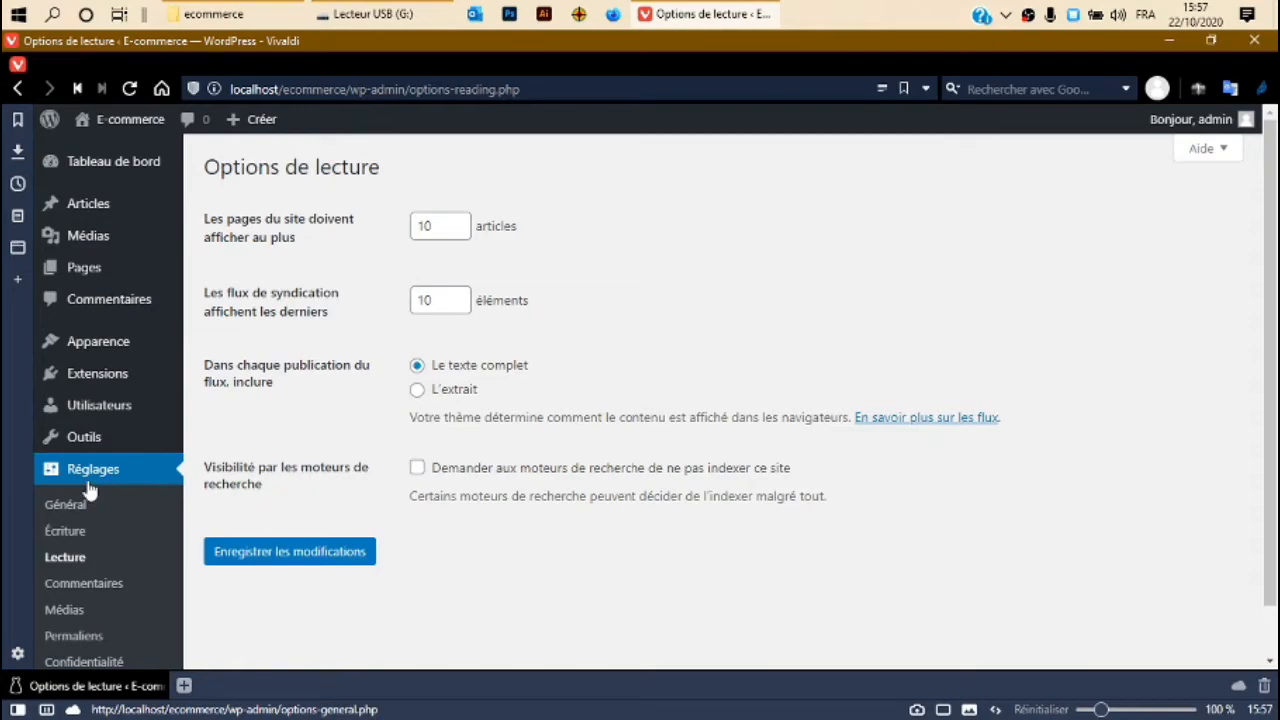
Highlight the Options de lecture heading and page text, then clear the selection.
{"action": "left_click_drag", "start_coordinate": [240, 167], "coordinate": [575, 208]}
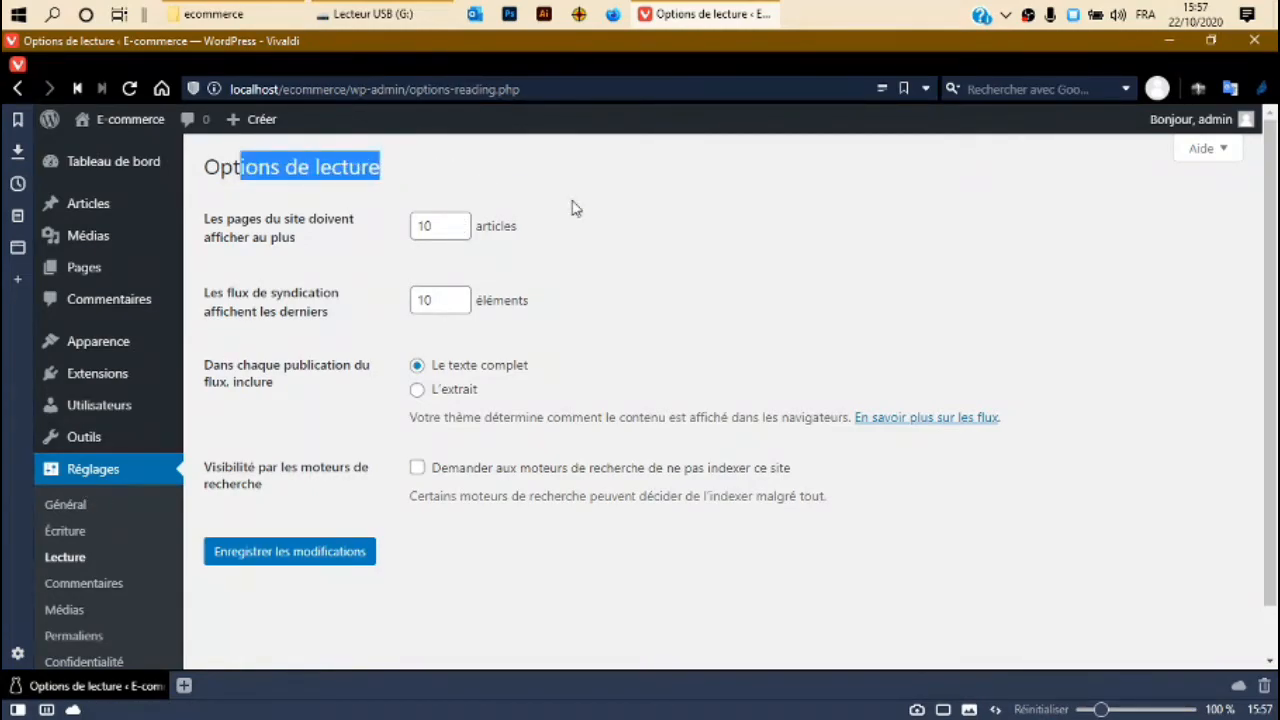
{"action": "left_click", "coordinate": [627, 180]}
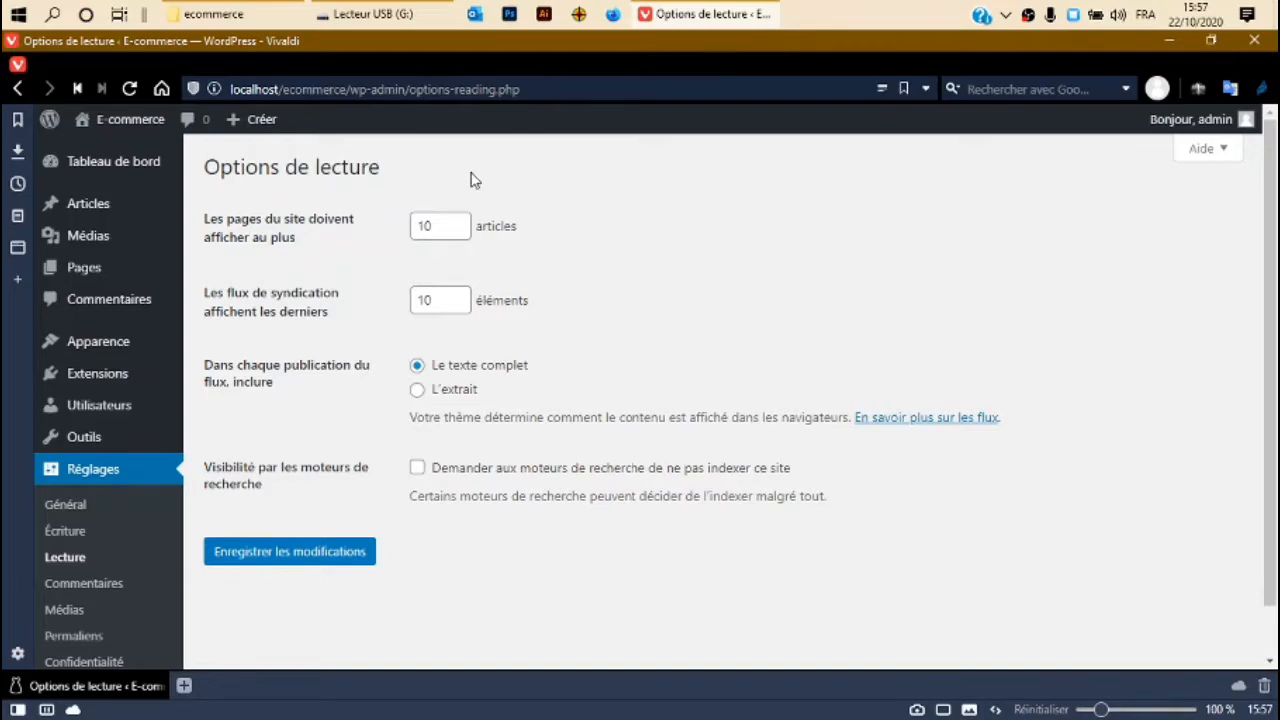
{"action": "key", "text": "ctrl+a"}
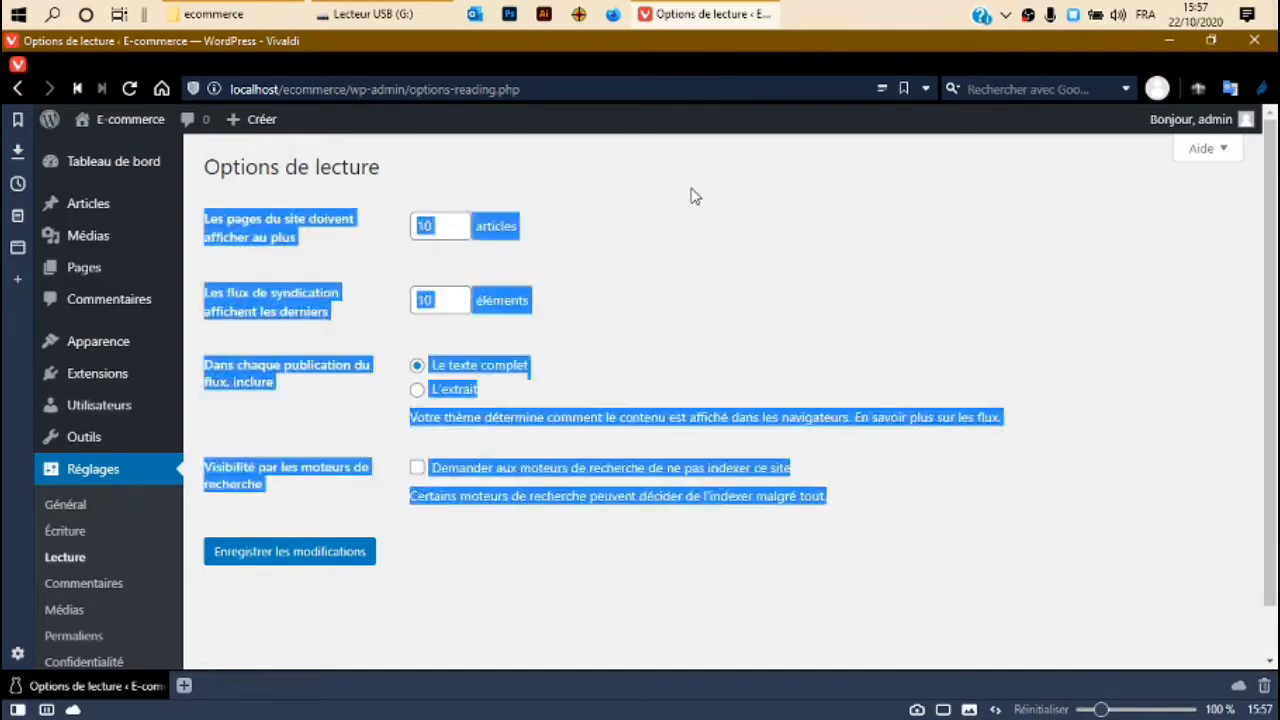
{"action": "left_click", "coordinate": [706, 196]}
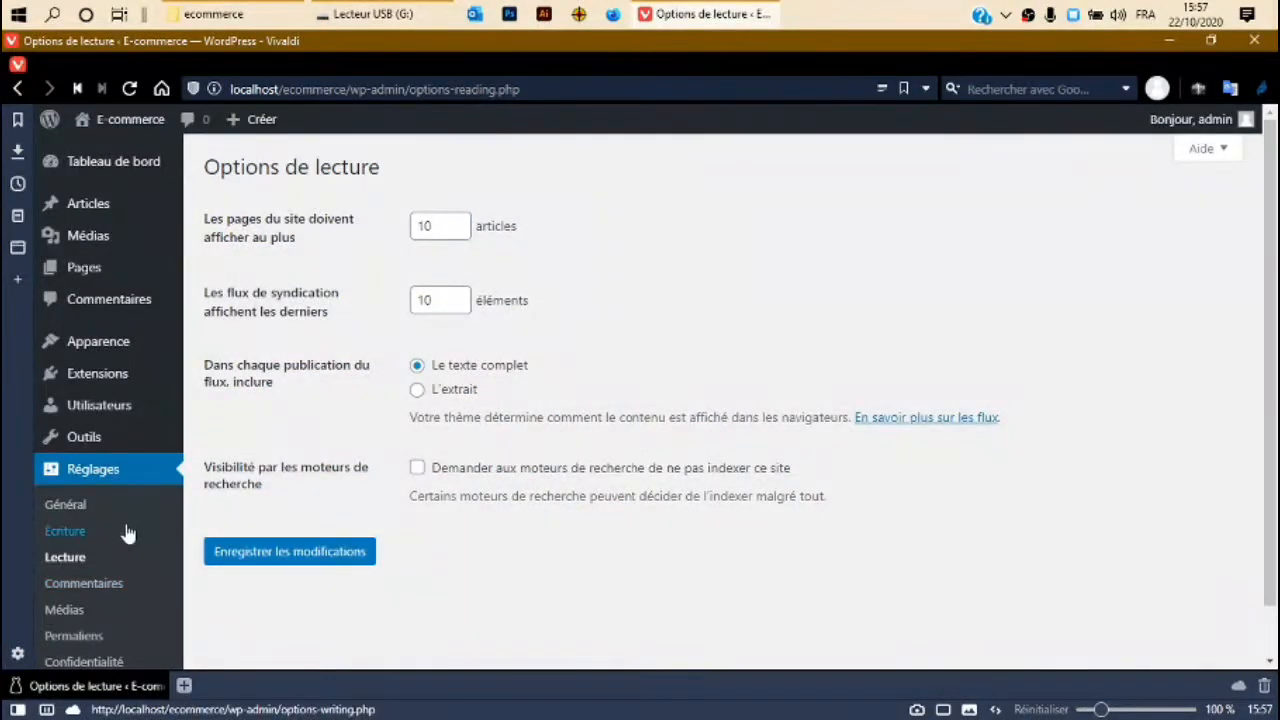
{"action": "mouse_move", "coordinate": [110, 277]}
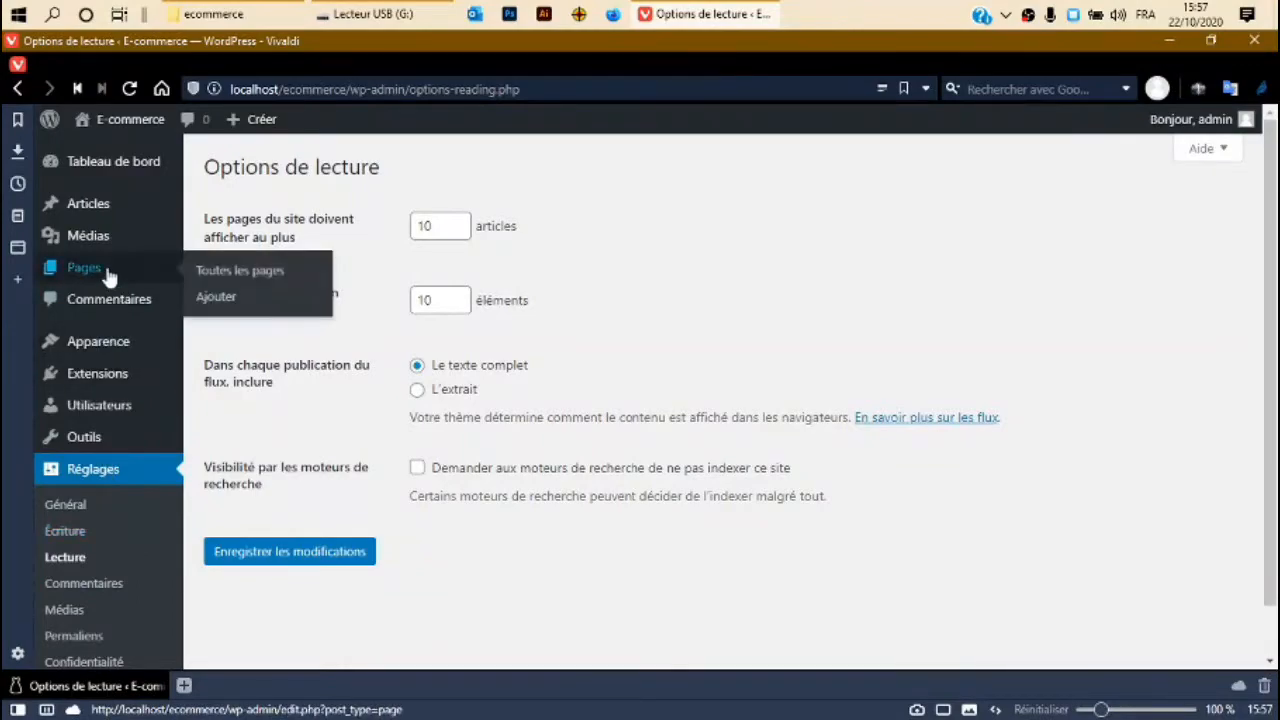
Create a new page, dismiss the editor welcome tour, and title it 'Page d'accueil'.
{"action": "left_click", "coordinate": [218, 299]}
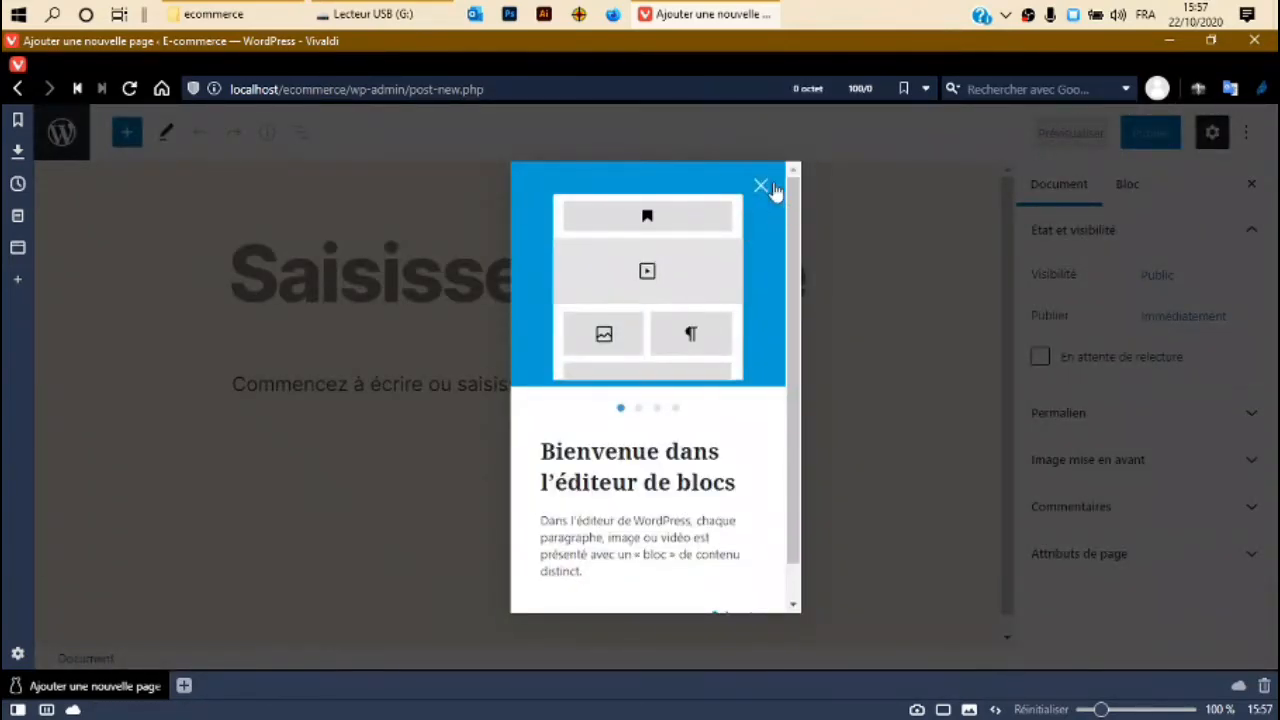
{"action": "left_click", "coordinate": [768, 190]}
{"action": "left_click", "coordinate": [508, 269]}
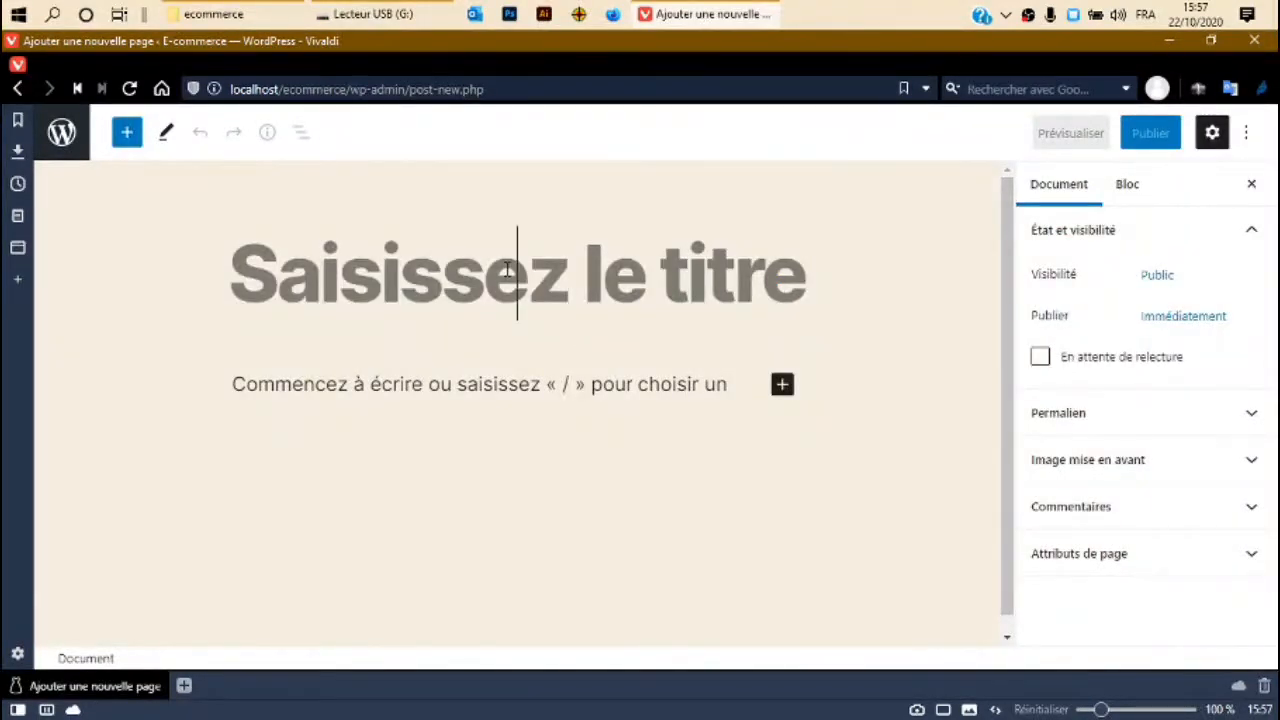
{"action": "type", "text": "Page "}
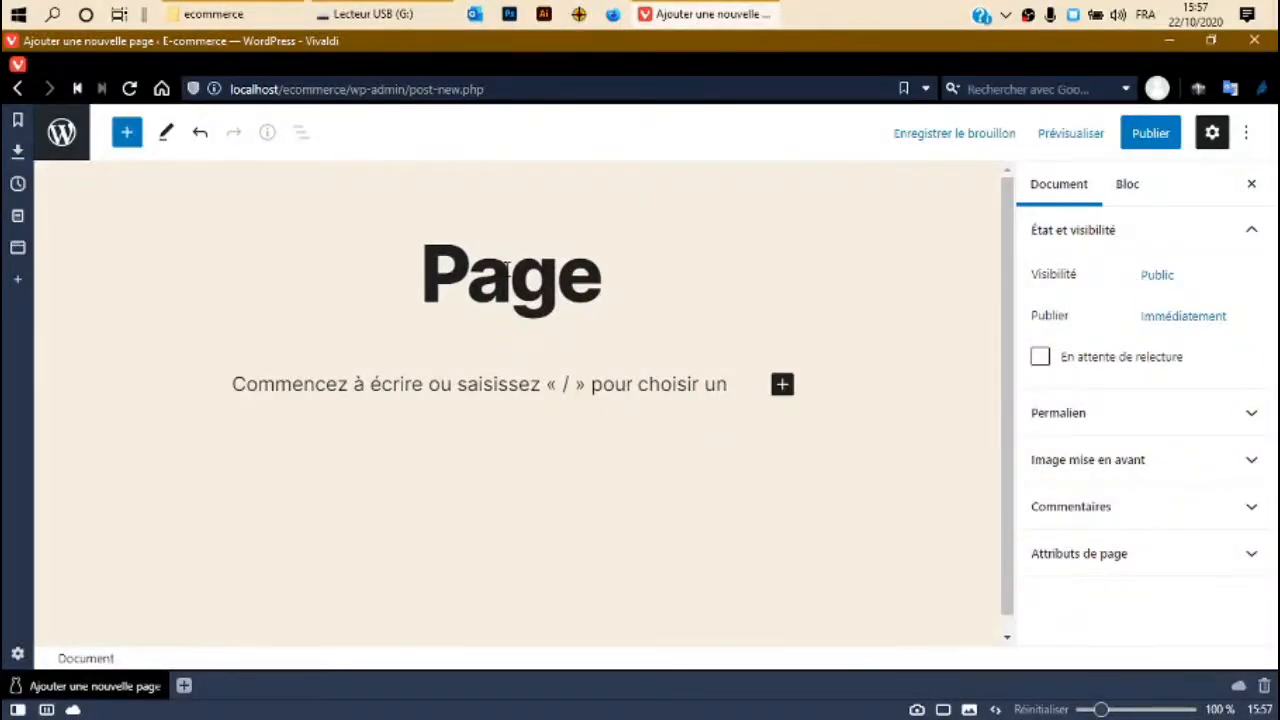
{"action": "type", "text": "d'accueil"}
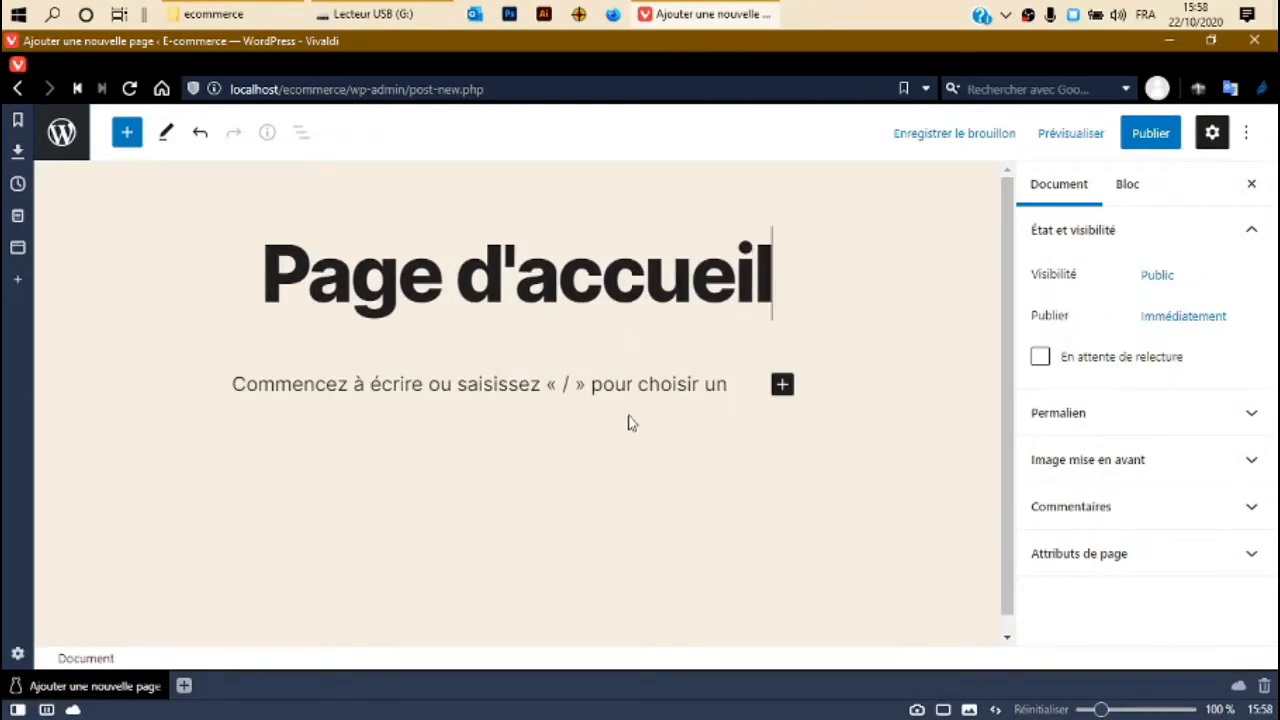
Add a paragraph block reading 'Bienvenue sur notre boutique en ligne'.
{"action": "left_click", "coordinate": [783, 385]}
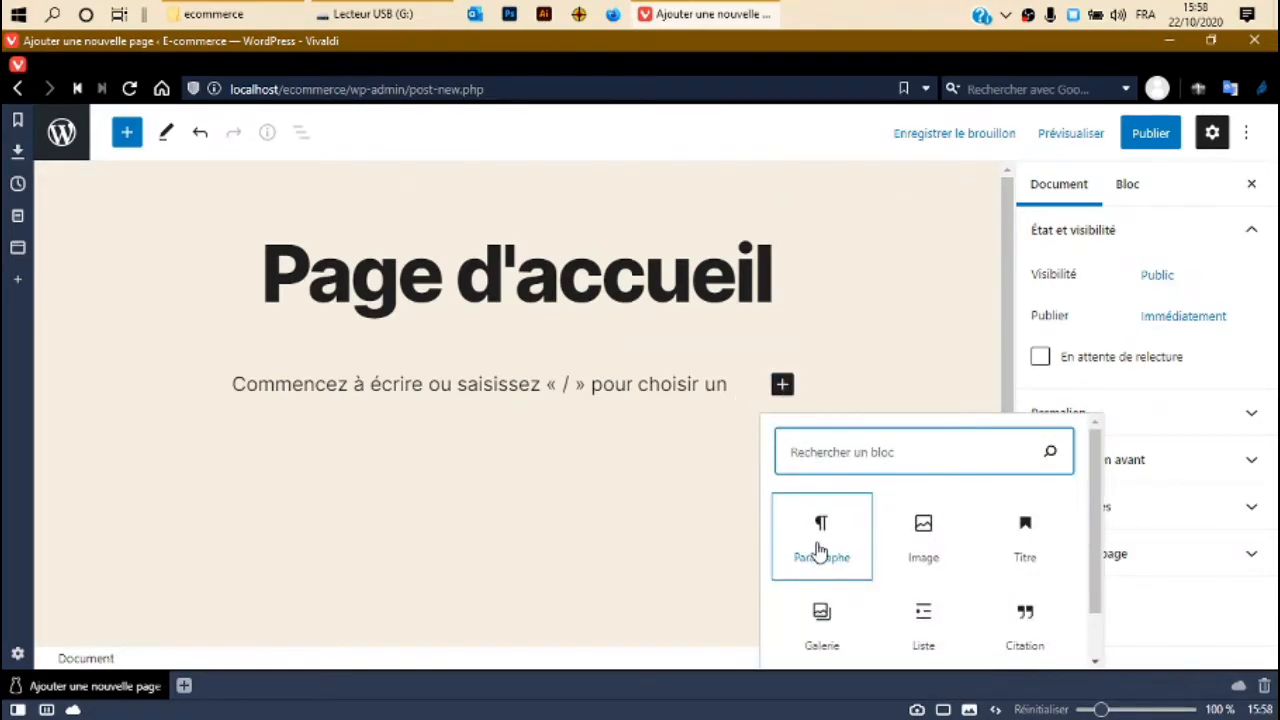
{"action": "left_click", "coordinate": [814, 540]}
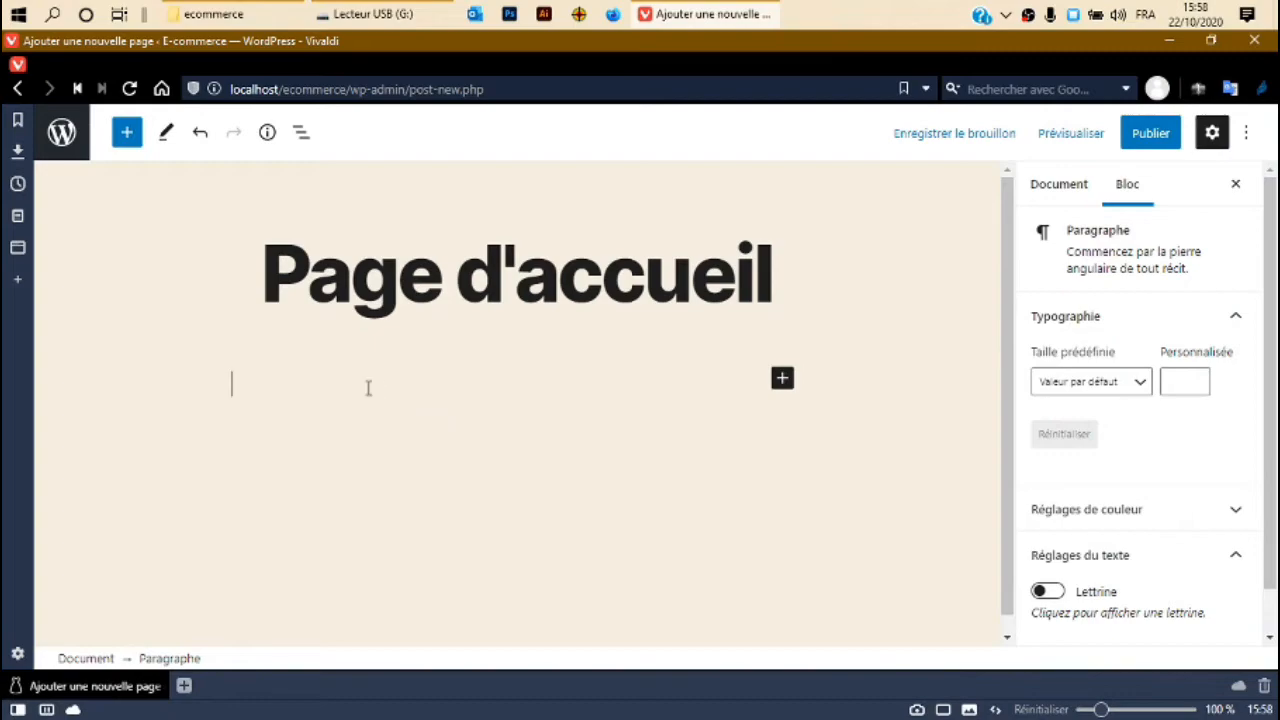
{"action": "type", "text": "Bienvenue sur notre bi="}
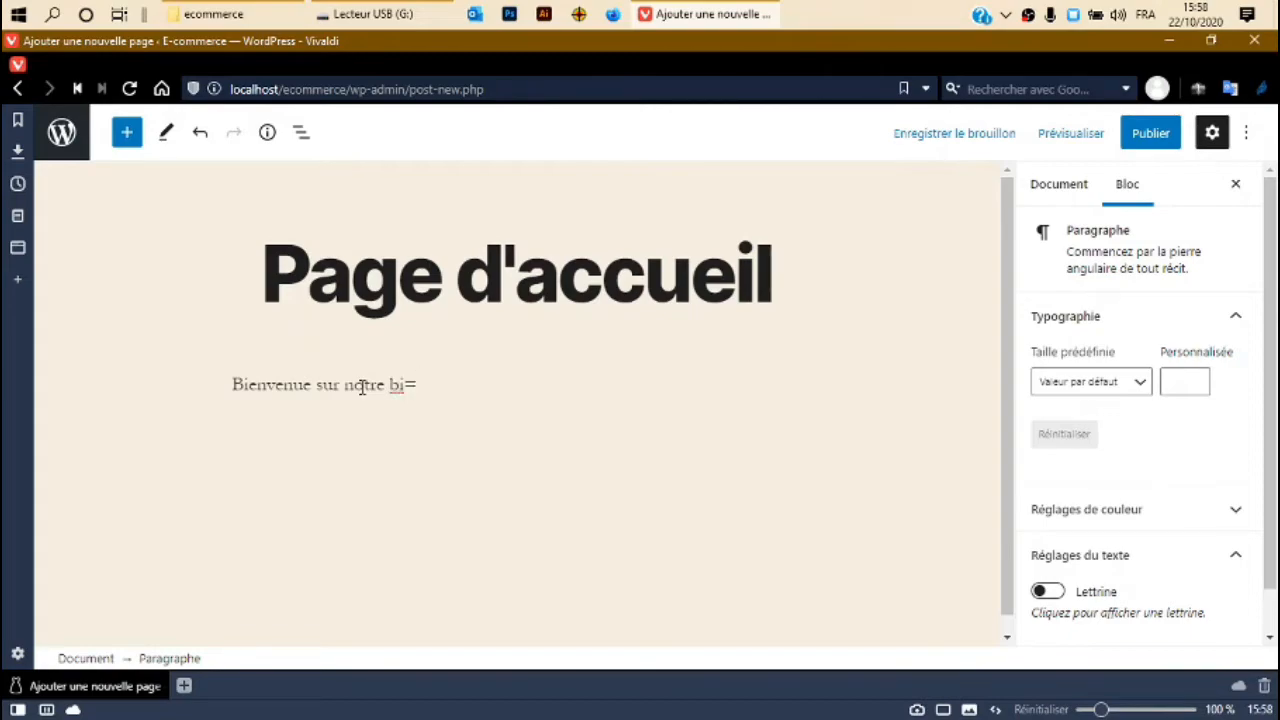
{"action": "key", "text": "BackSpace"}
{"action": "key", "text": "BackSpace"}
{"action": "type", "text": "outique en ligne"}
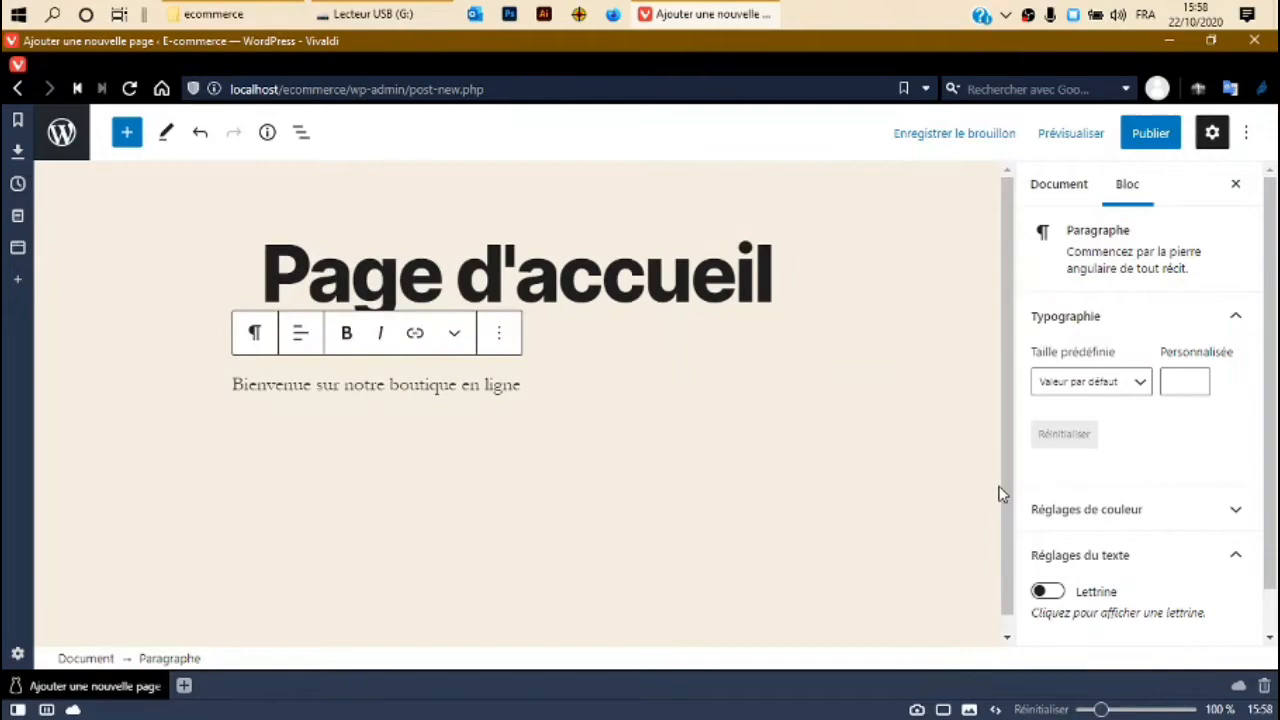
{"action": "triple_click", "coordinate": [408, 388]}
{"action": "left_click", "coordinate": [523, 395]}
{"action": "left_click", "coordinate": [1212, 132]}
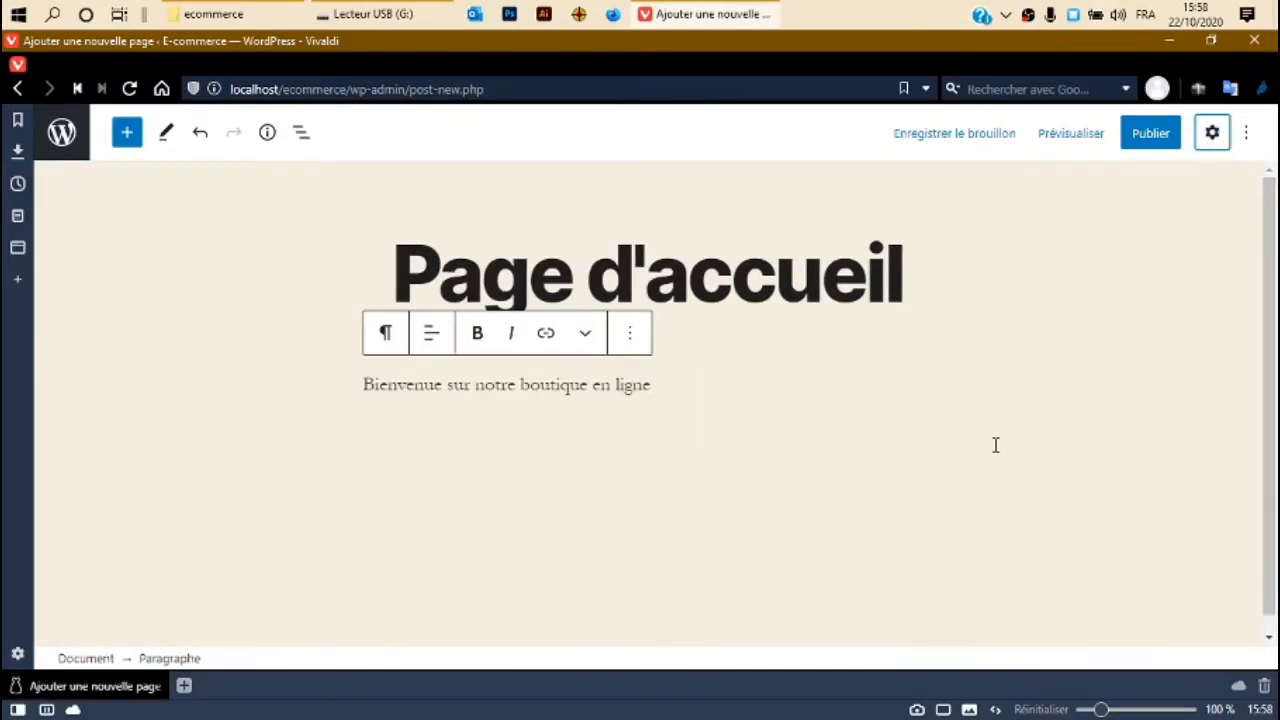
Give the welcome paragraph a custom font size of 90 in the Typographie settings.
{"action": "left_click", "coordinate": [1212, 134]}
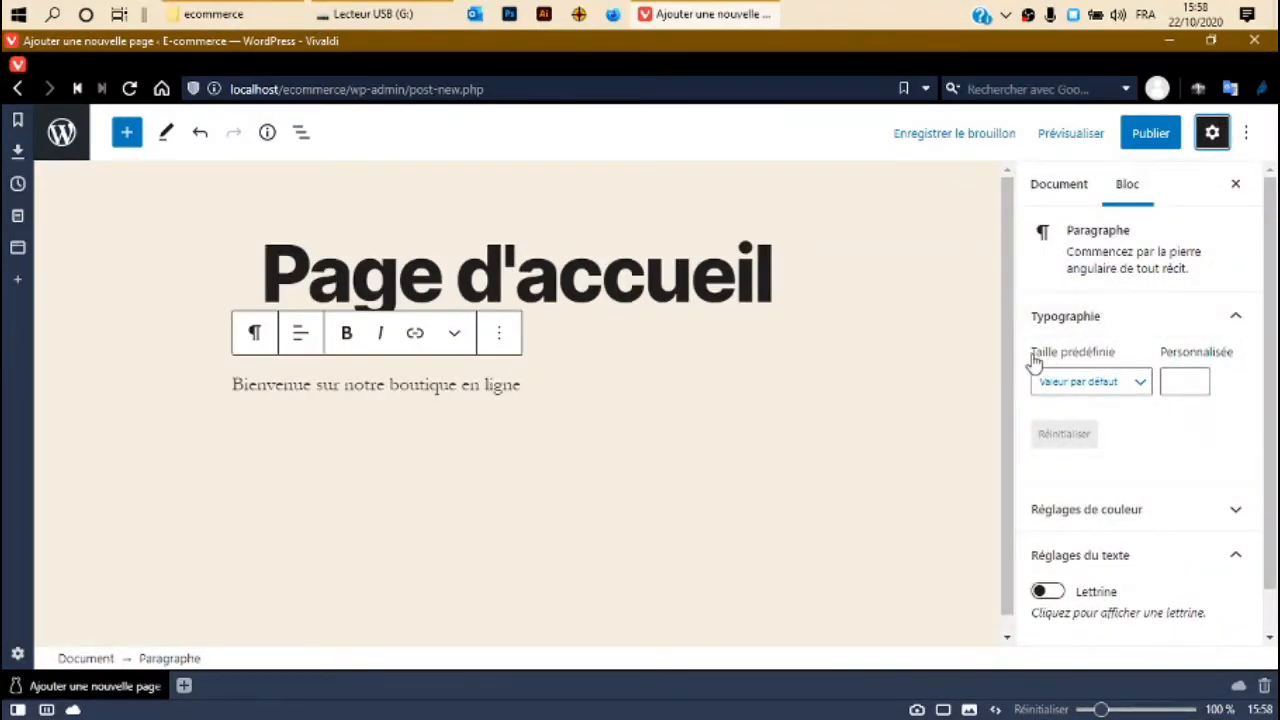
{"action": "left_click", "coordinate": [1131, 382]}
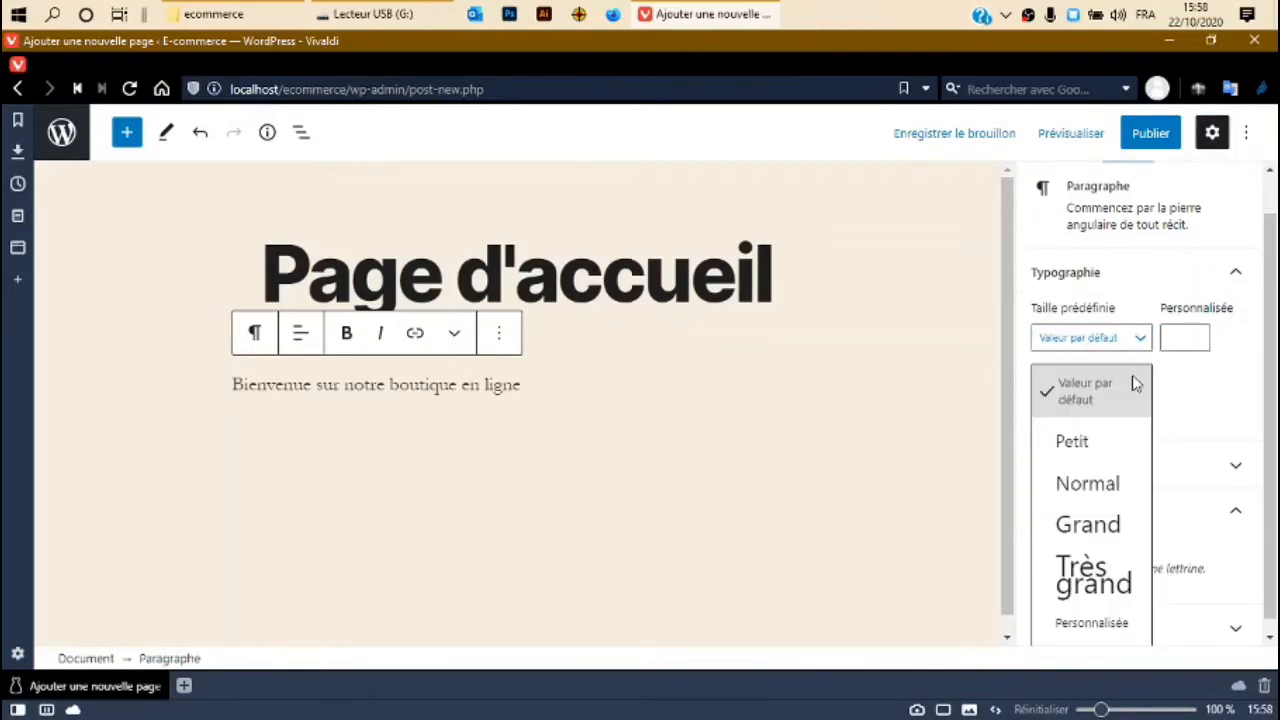
{"action": "left_click", "coordinate": [1099, 624]}
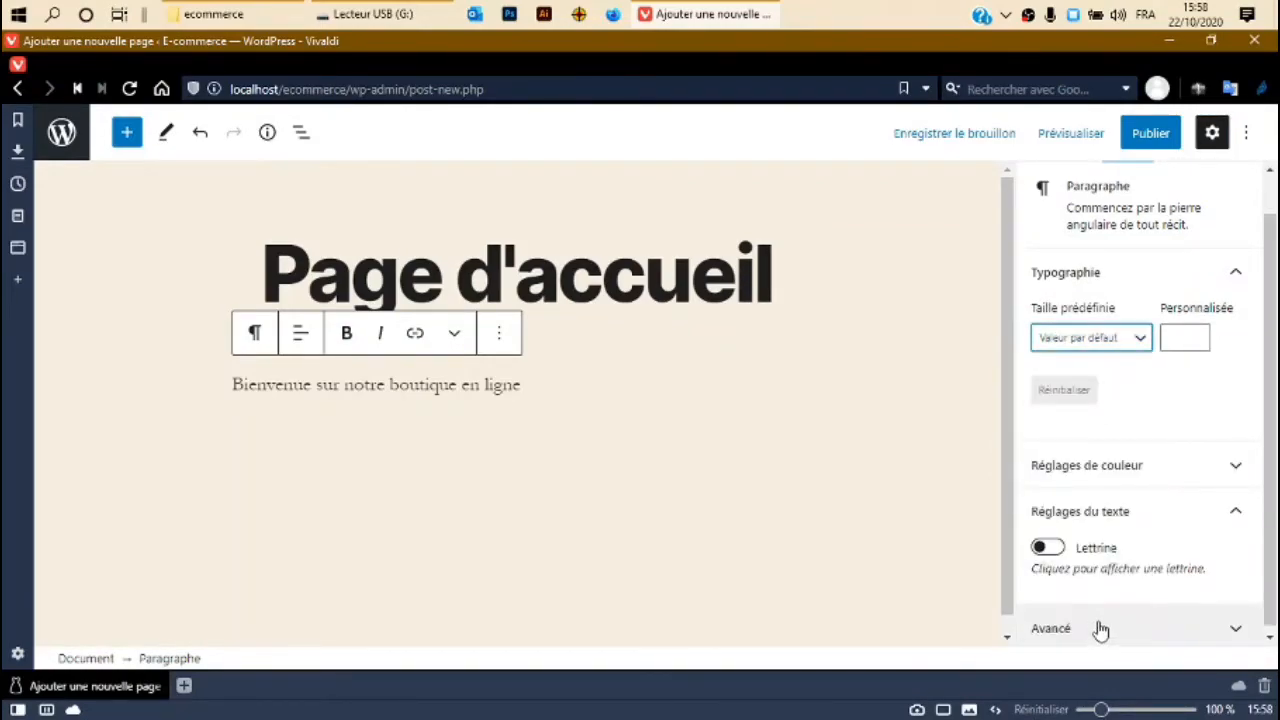
{"action": "left_click", "coordinate": [1131, 339]}
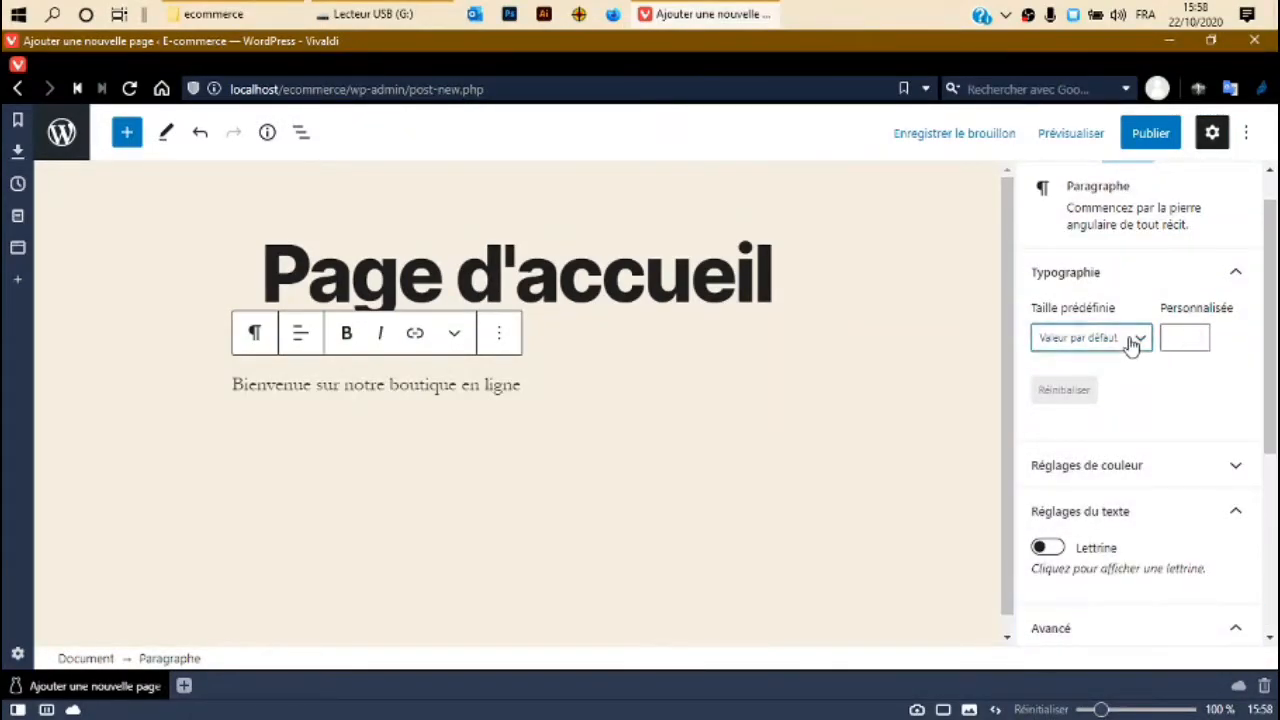
{"action": "left_click", "coordinate": [1097, 624]}
{"action": "left_click", "coordinate": [1195, 337]}
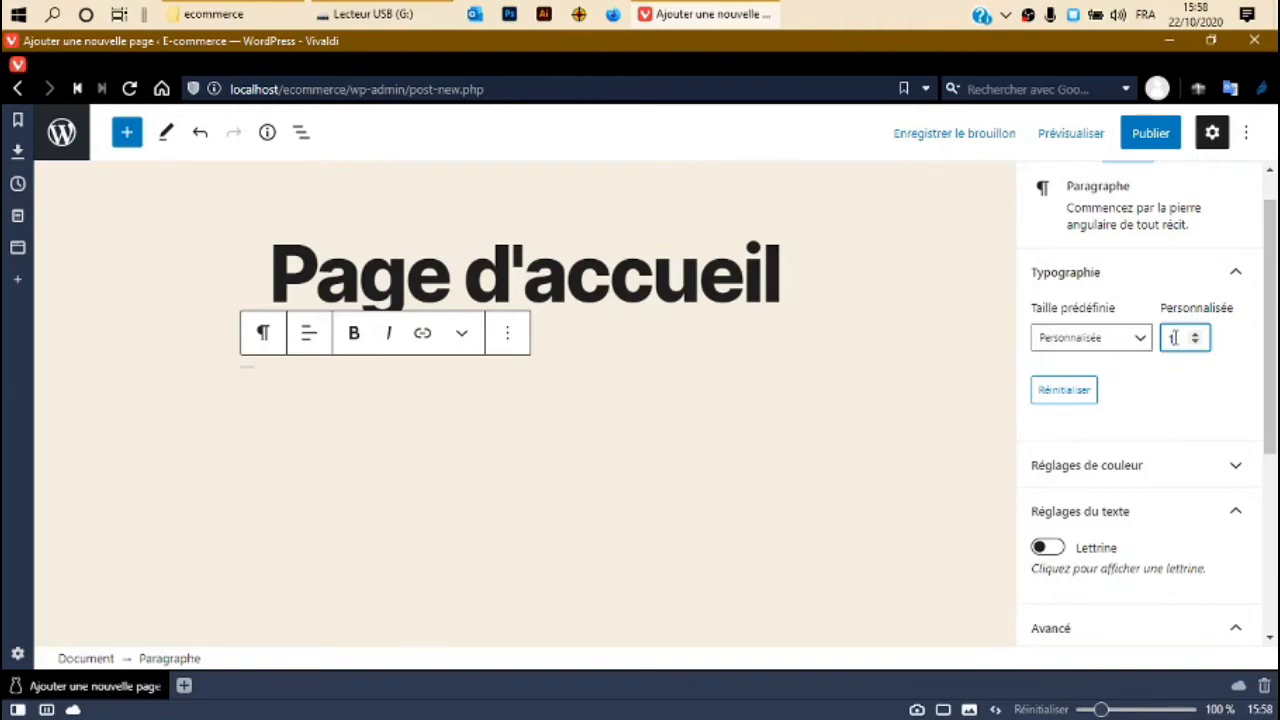
{"action": "key", "text": "BackSpace"}
{"action": "type", "text": "90"}
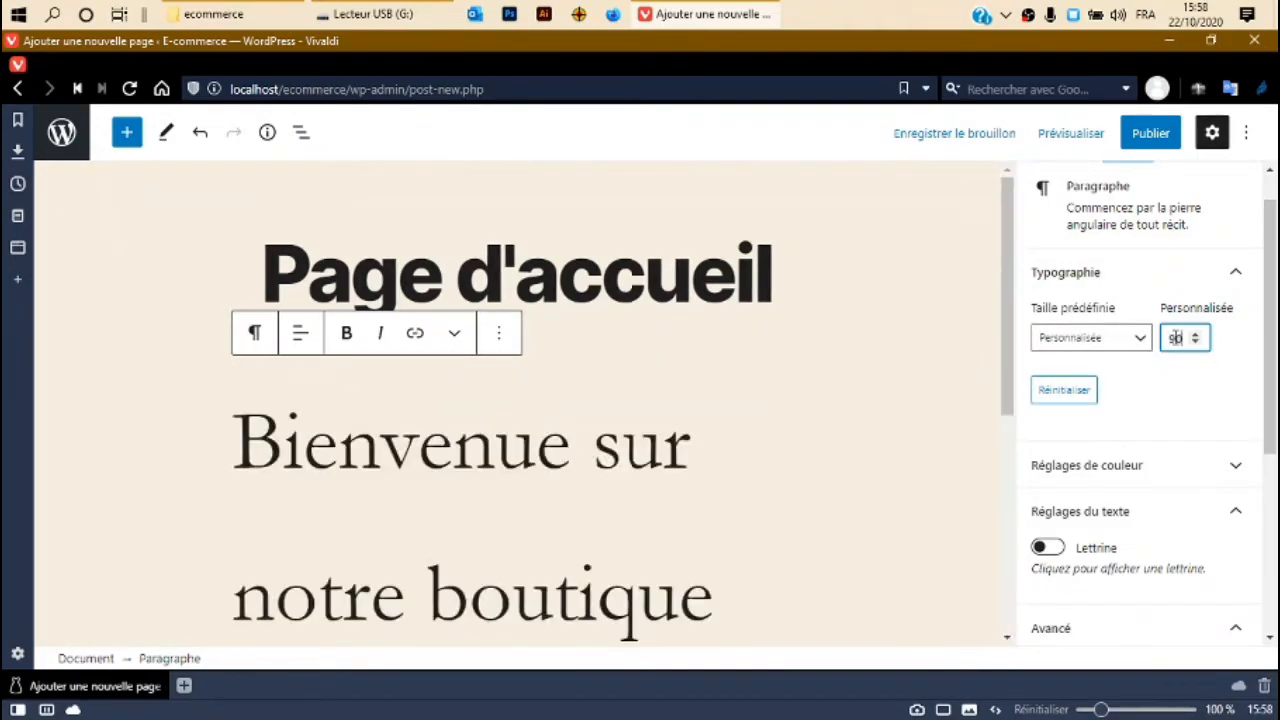
{"action": "scroll", "coordinate": [626, 332], "scroll_direction": "down", "scroll_amount": 1}
{"action": "scroll", "coordinate": [628, 334], "scroll_direction": "up", "scroll_amount": 1}
{"action": "left_click", "coordinate": [1203, 388]}
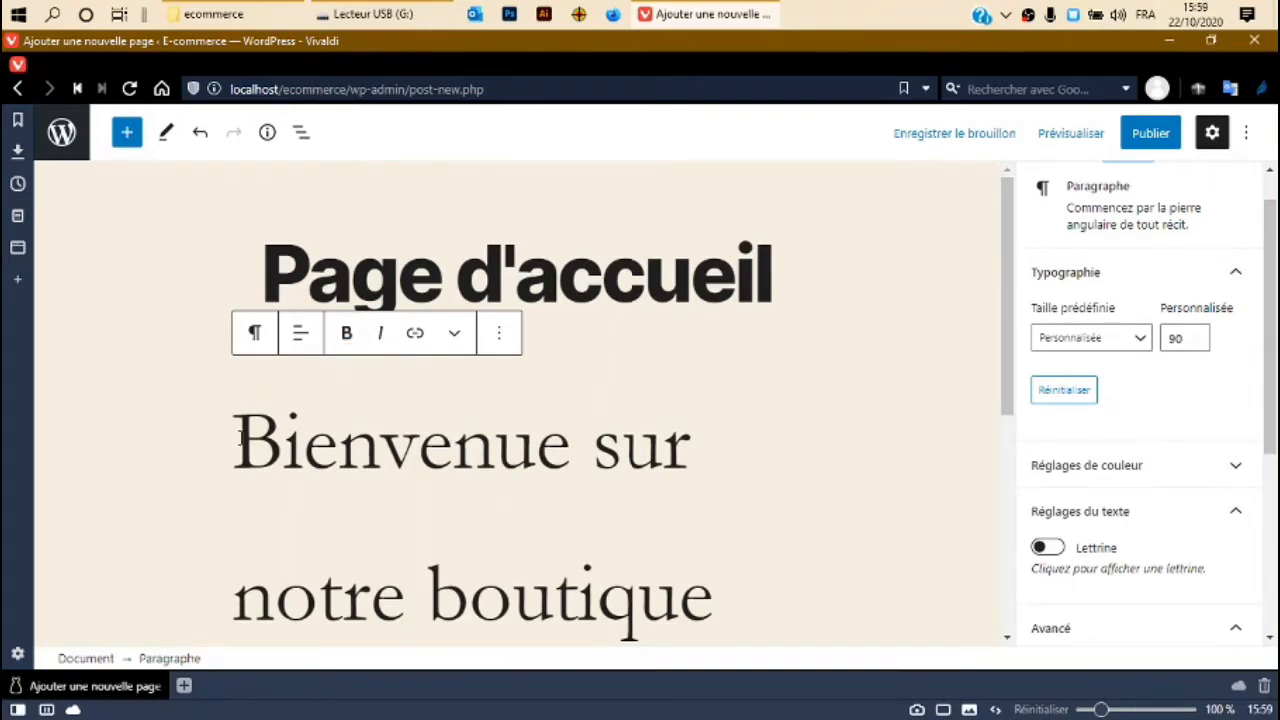
{"action": "left_click_drag", "start_coordinate": [236, 437], "coordinate": [659, 594]}
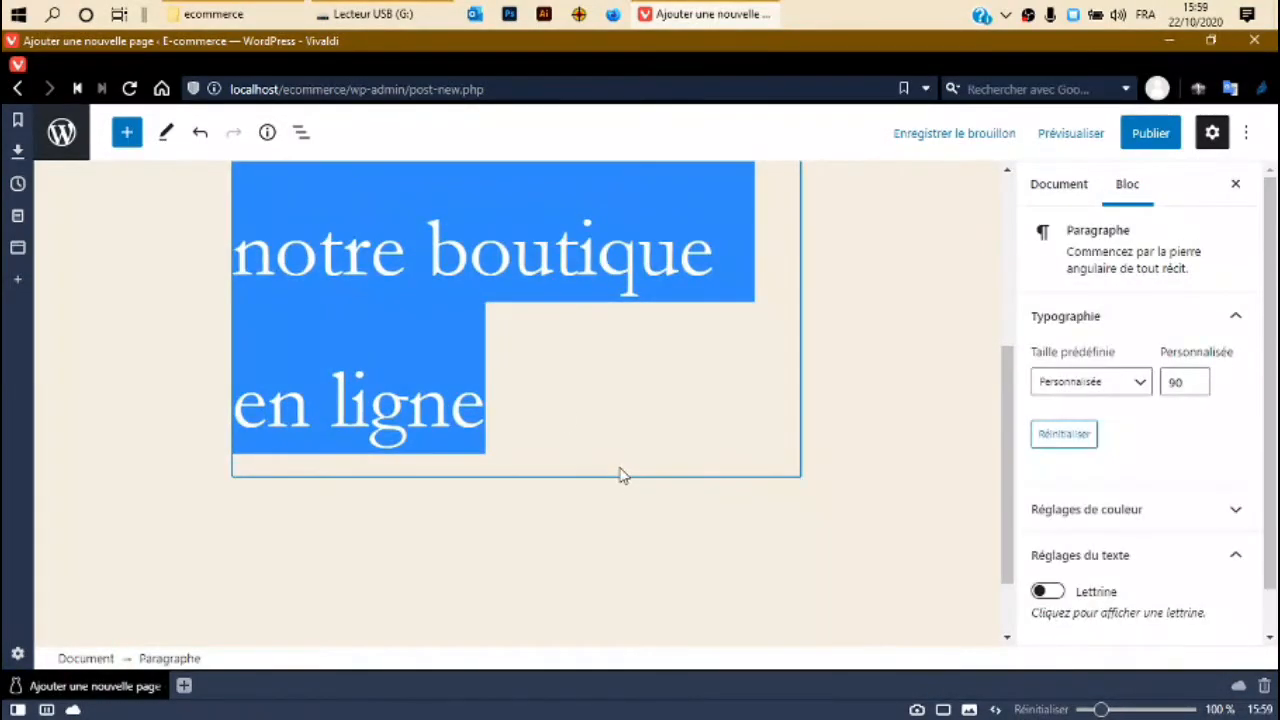
Make the welcome paragraph bold and centre-align it.
{"action": "scroll", "coordinate": [617, 466], "scroll_direction": "up", "scroll_amount": 3}
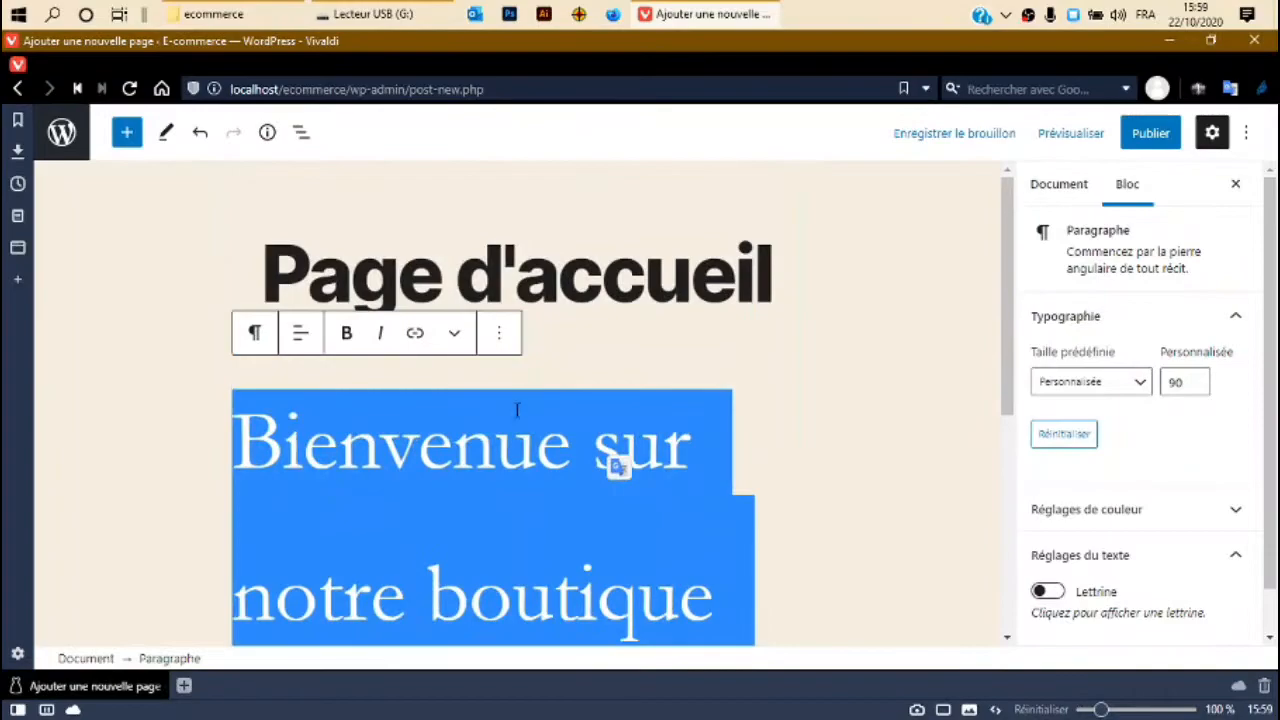
{"action": "left_click", "coordinate": [347, 336]}
{"action": "left_click", "coordinate": [769, 453]}
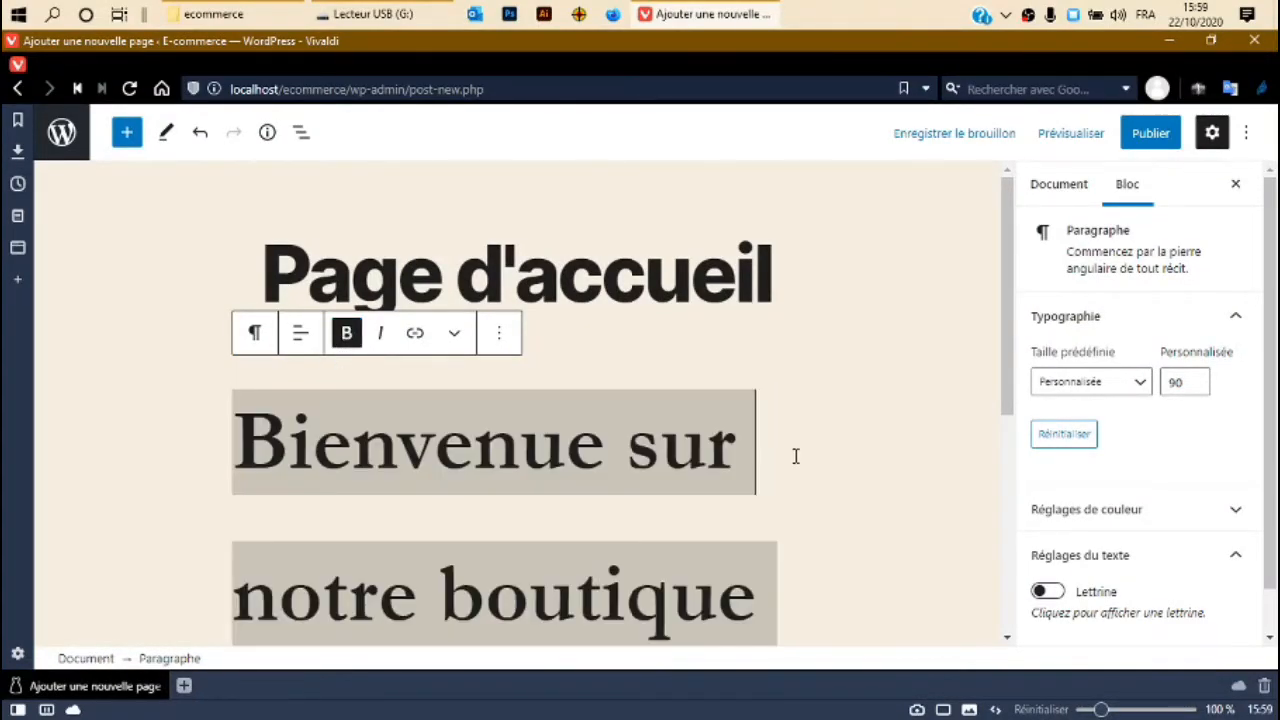
{"action": "left_click", "coordinate": [305, 335]}
{"action": "left_click", "coordinate": [346, 446]}
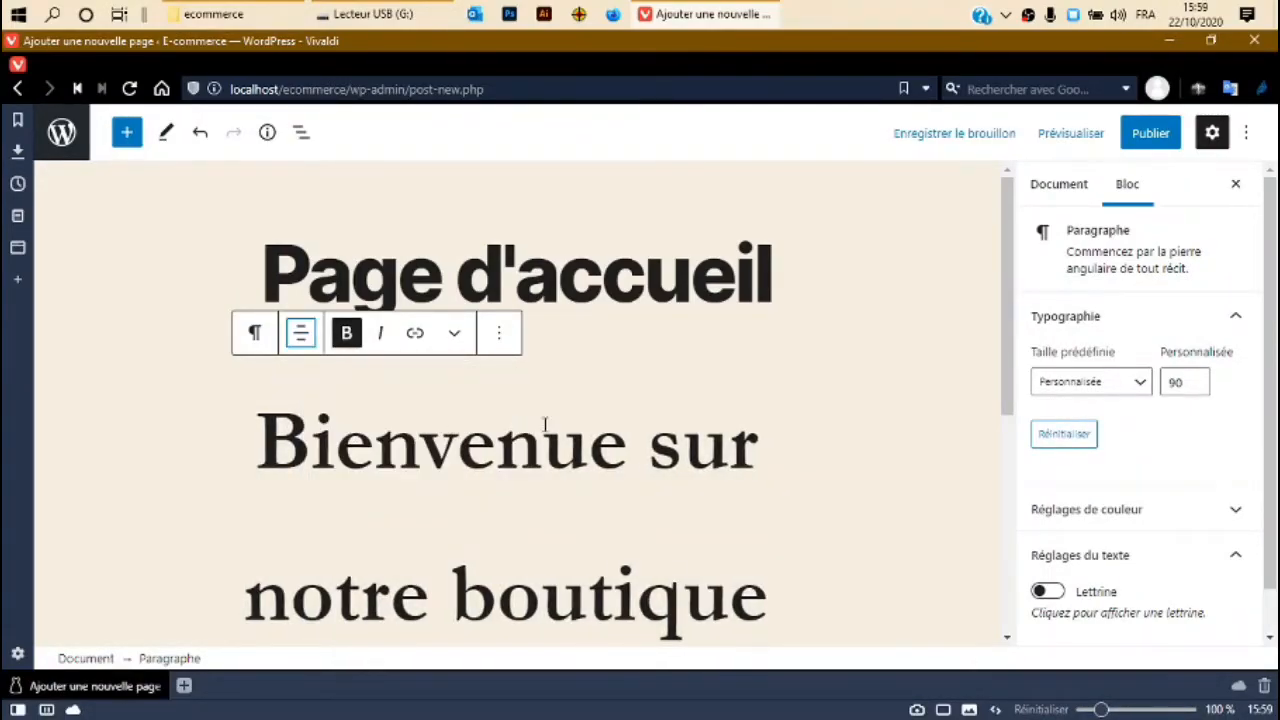
{"action": "scroll", "coordinate": [548, 420], "scroll_direction": "down", "scroll_amount": 4}
{"action": "scroll", "coordinate": [547, 415], "scroll_direction": "up", "scroll_amount": 4}
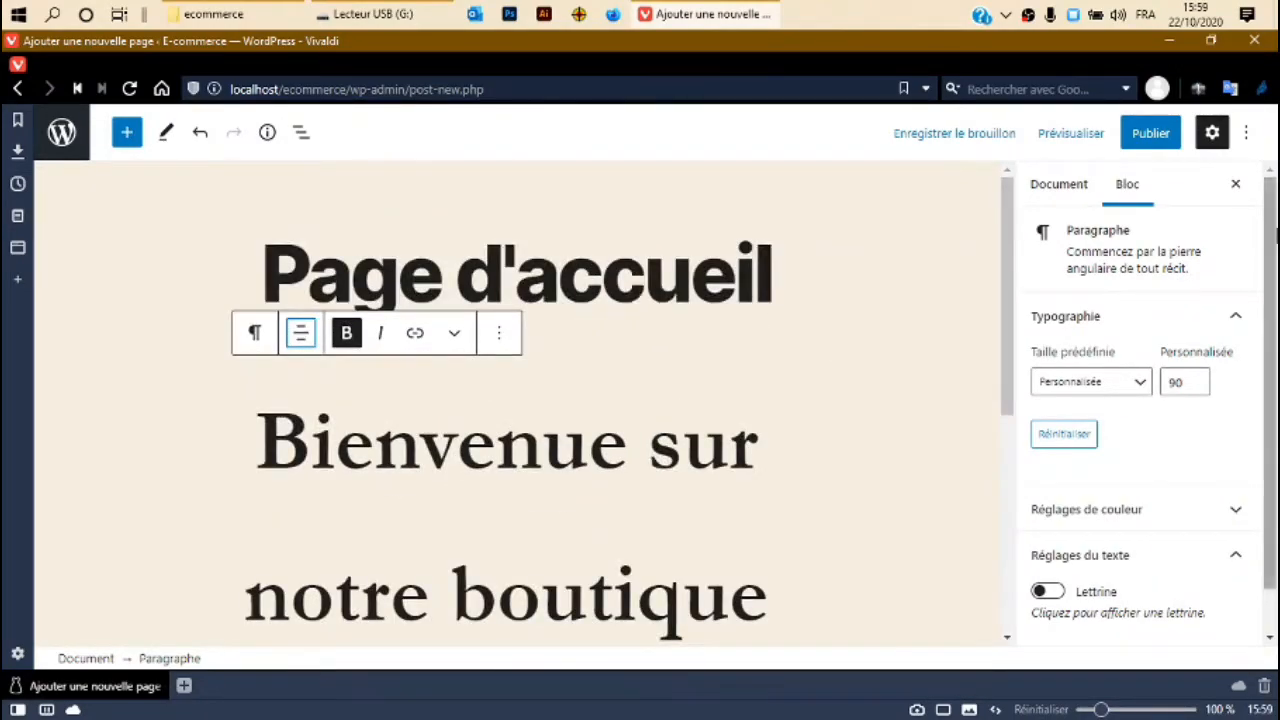
Close the settings sidebar and review the bold, centred welcome paragraph.
{"action": "left_click", "coordinate": [1212, 132]}
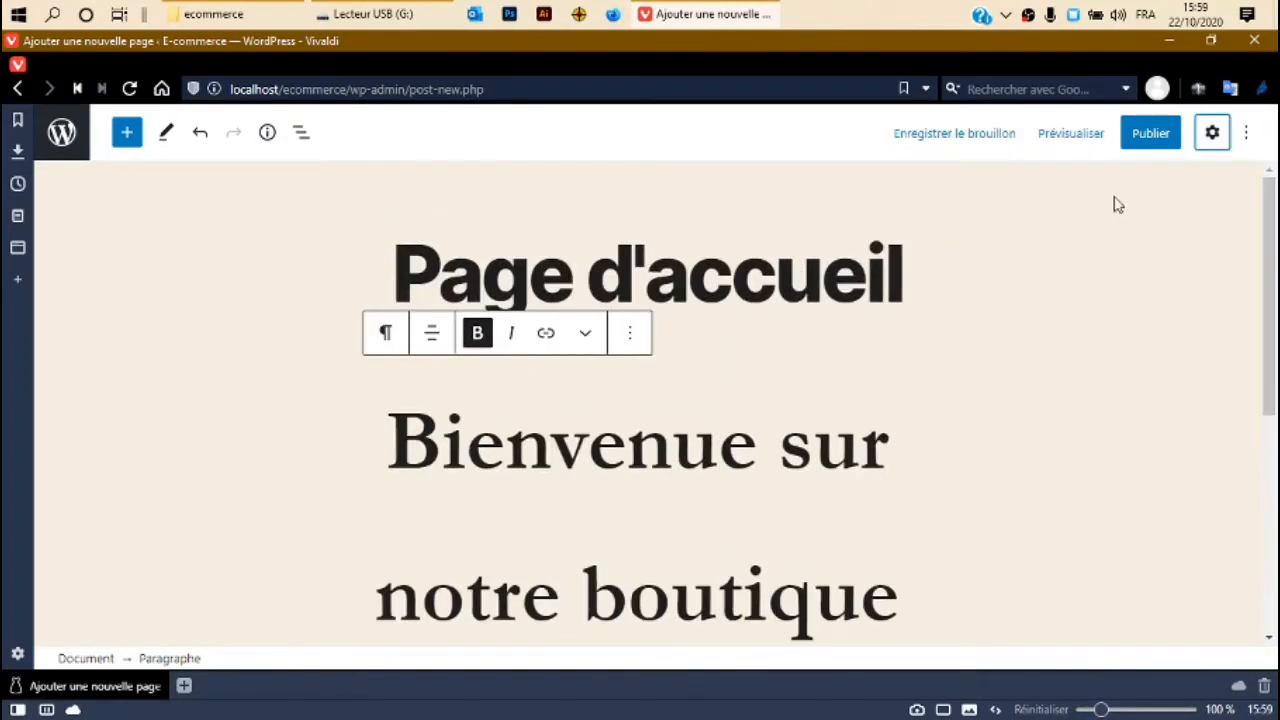
{"action": "left_click", "coordinate": [868, 349]}
{"action": "triple_click", "coordinate": [811, 491]}
{"action": "scroll", "coordinate": [817, 470], "scroll_direction": "down", "scroll_amount": 4}
{"action": "scroll", "coordinate": [826, 446], "scroll_direction": "up", "scroll_amount": 3}
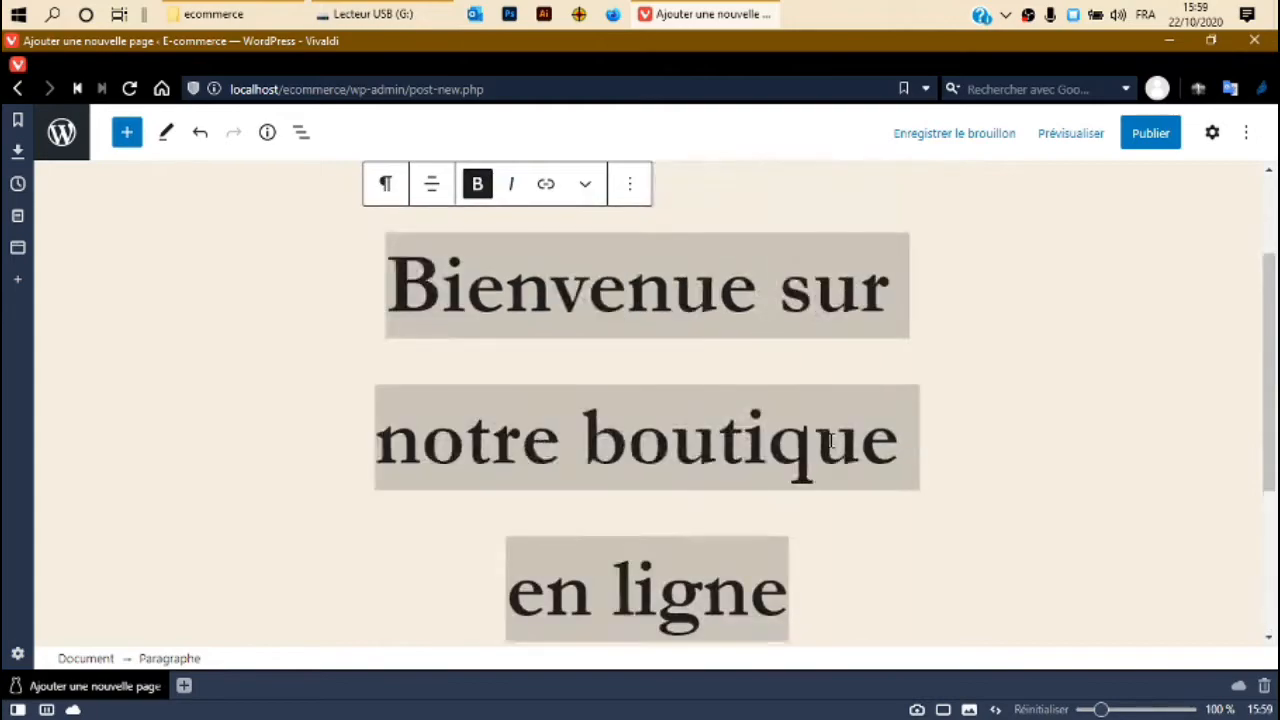
{"action": "scroll", "coordinate": [831, 440], "scroll_direction": "up", "scroll_amount": 2}
{"action": "scroll", "coordinate": [893, 434], "scroll_direction": "down", "scroll_amount": 4}
{"action": "left_click", "coordinate": [893, 434]}
{"action": "scroll", "coordinate": [820, 424], "scroll_direction": "up", "scroll_amount": 4}
{"action": "scroll", "coordinate": [827, 415], "scroll_direction": "down", "scroll_amount": 1}
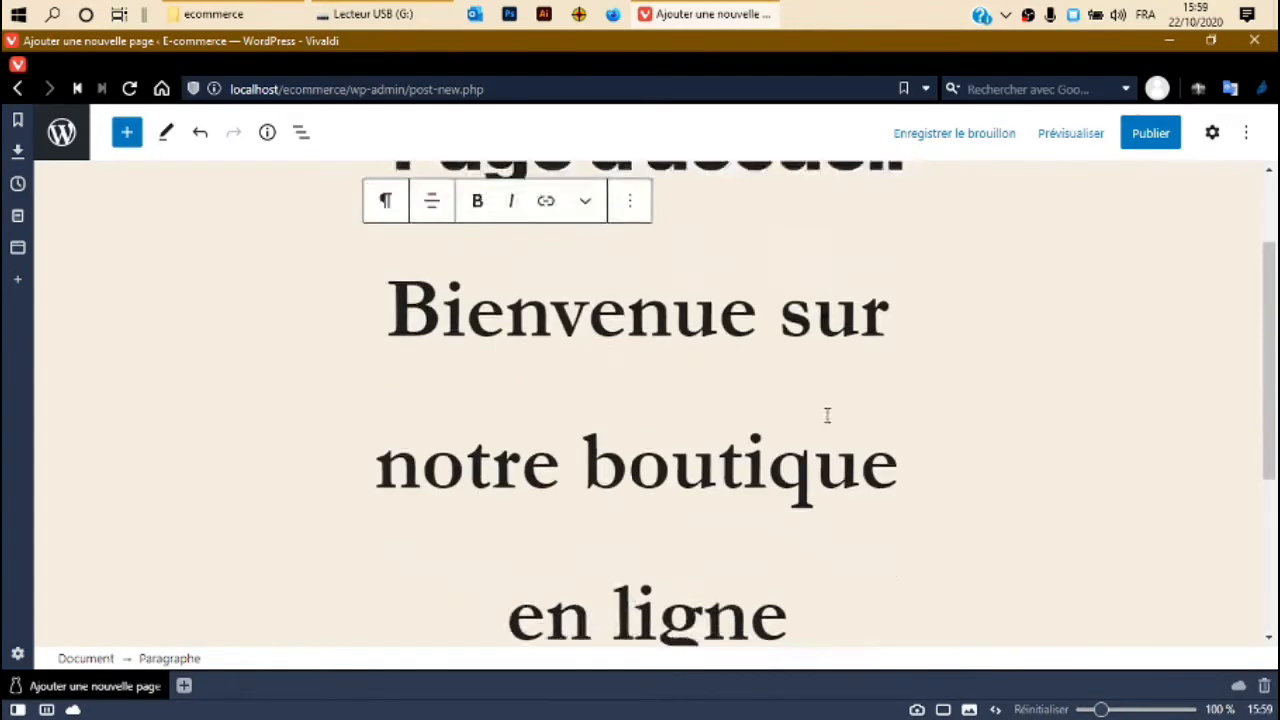
{"action": "scroll", "coordinate": [827, 415], "scroll_direction": "down", "scroll_amount": 3}
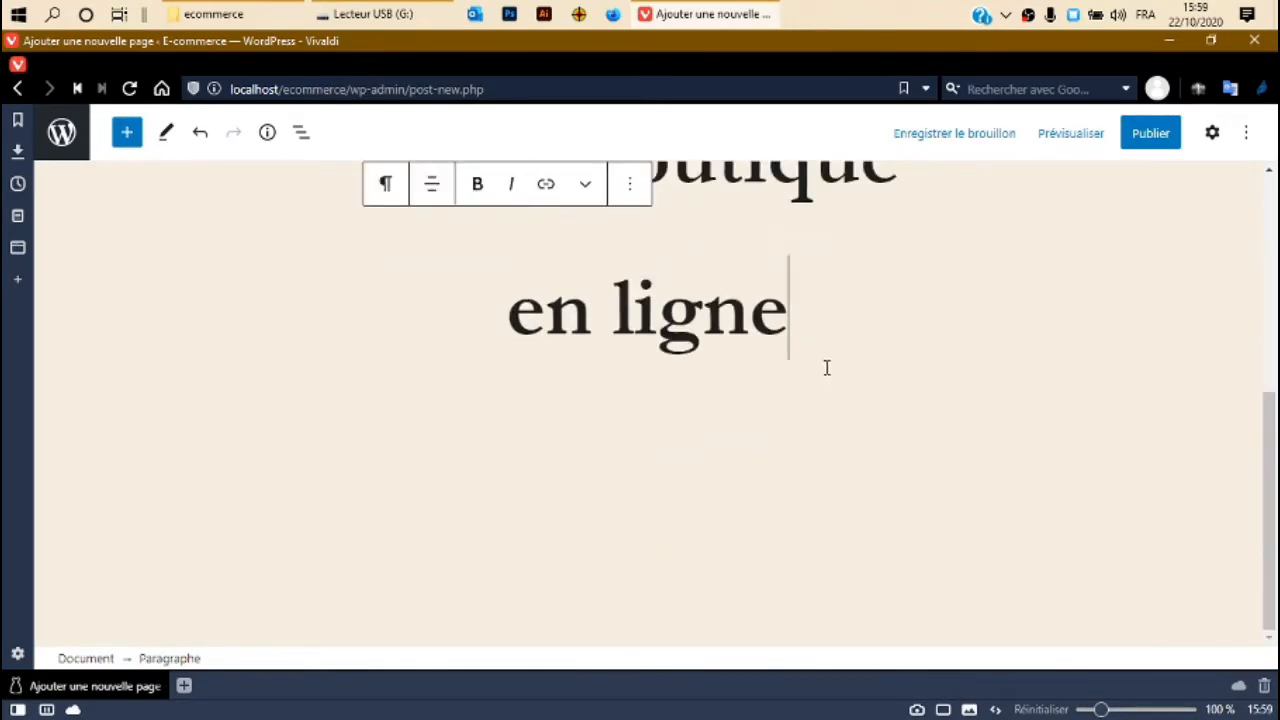
Insert an Image block below the welcome paragraph.
{"action": "left_click", "coordinate": [127, 135]}
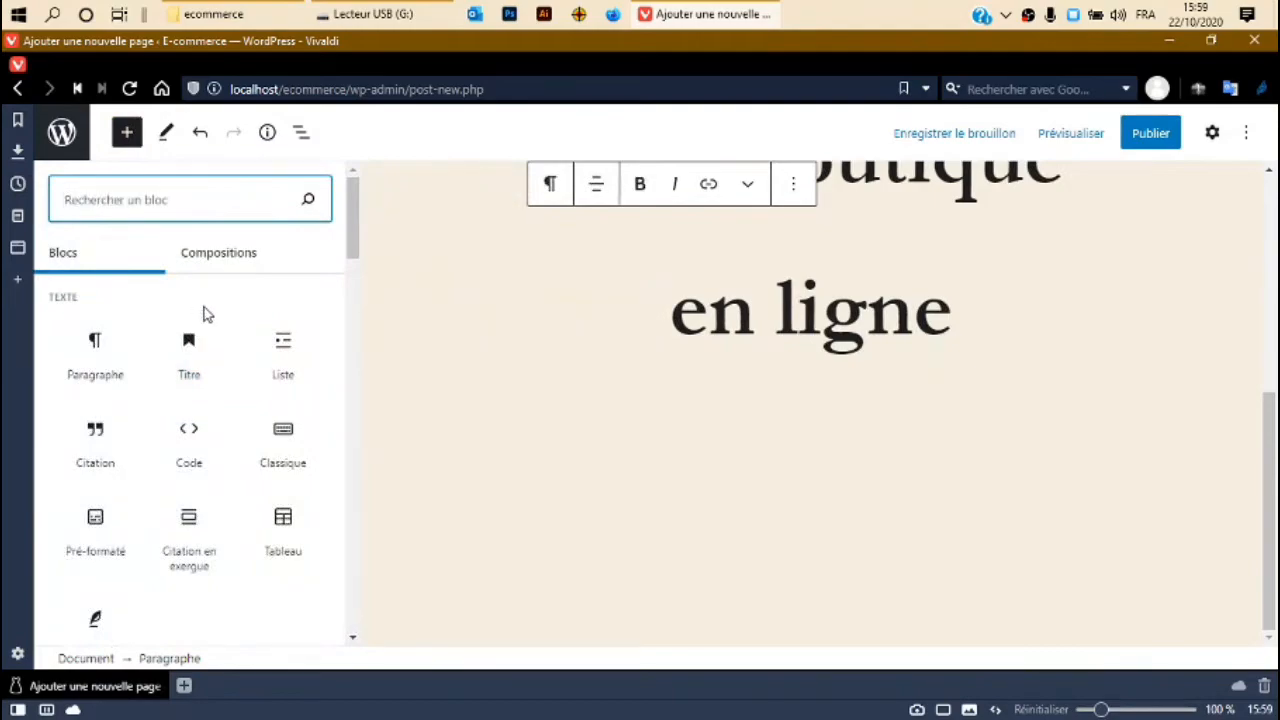
{"action": "scroll", "coordinate": [150, 400], "scroll_direction": "down", "scroll_amount": 4}
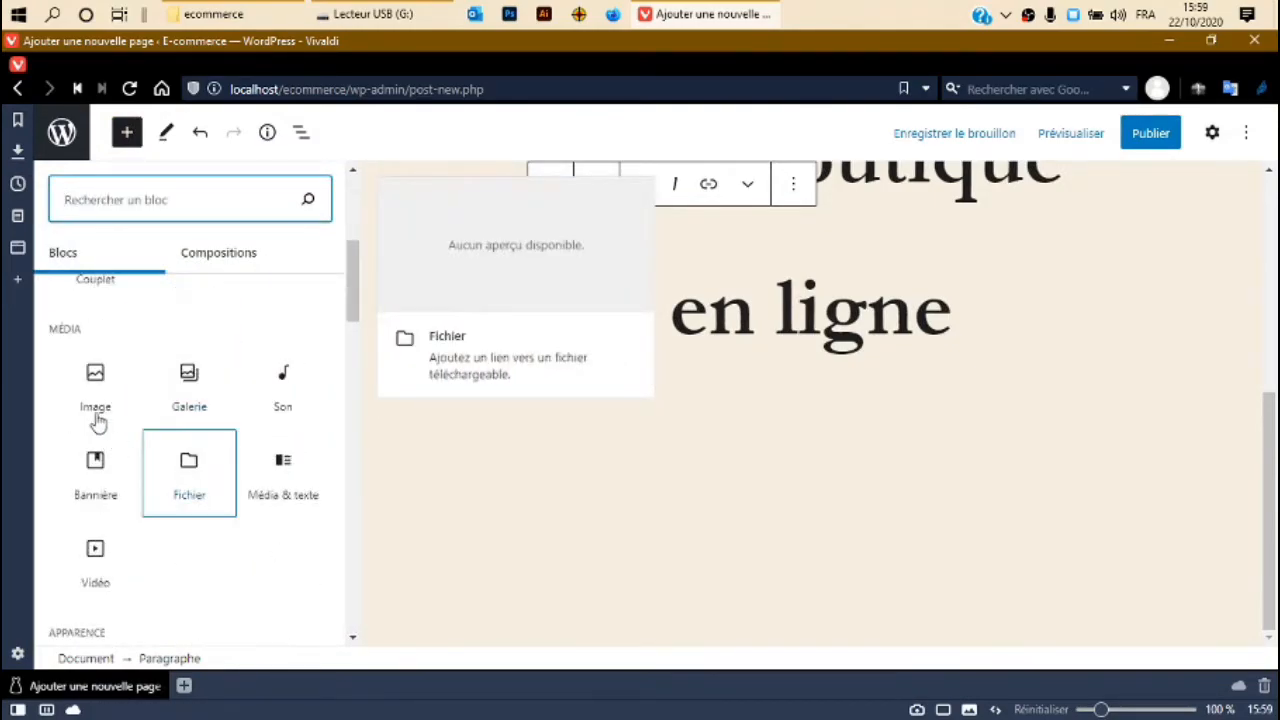
{"action": "left_click", "coordinate": [90, 388]}
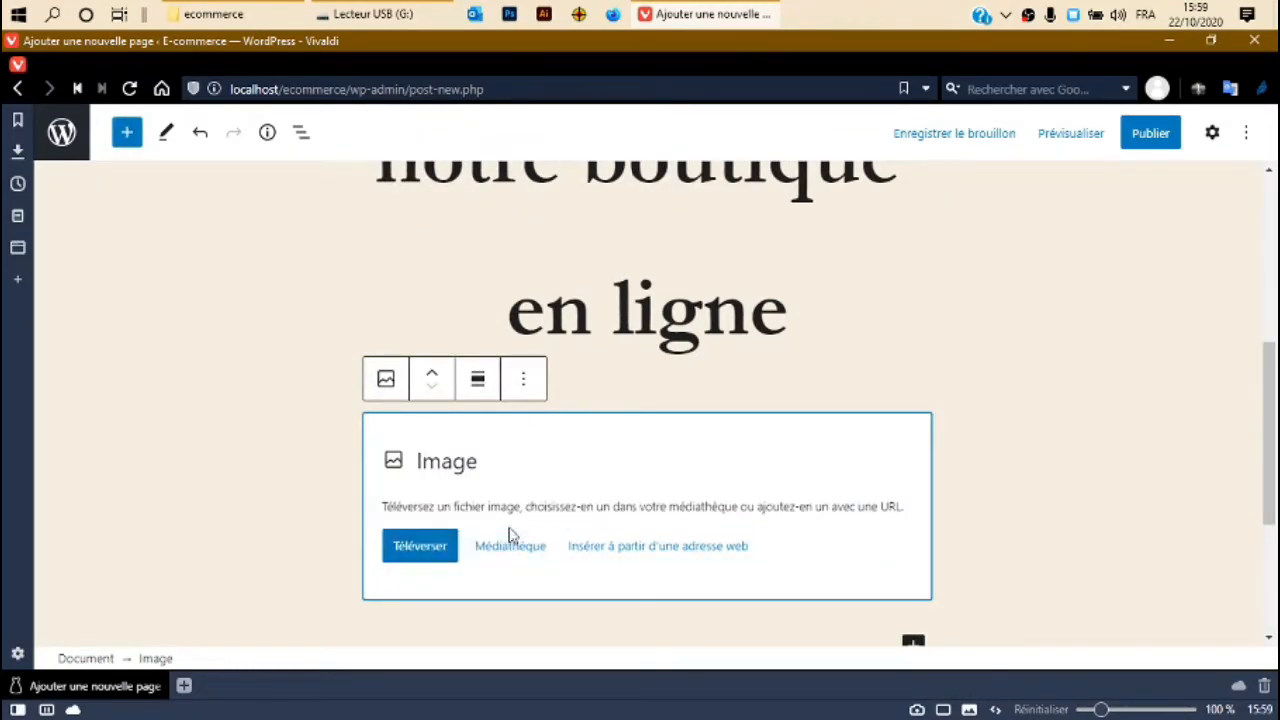
Upload brunette-clothes-fashion-58592.jpg into the new Image block.
{"action": "left_click", "coordinate": [437, 550]}
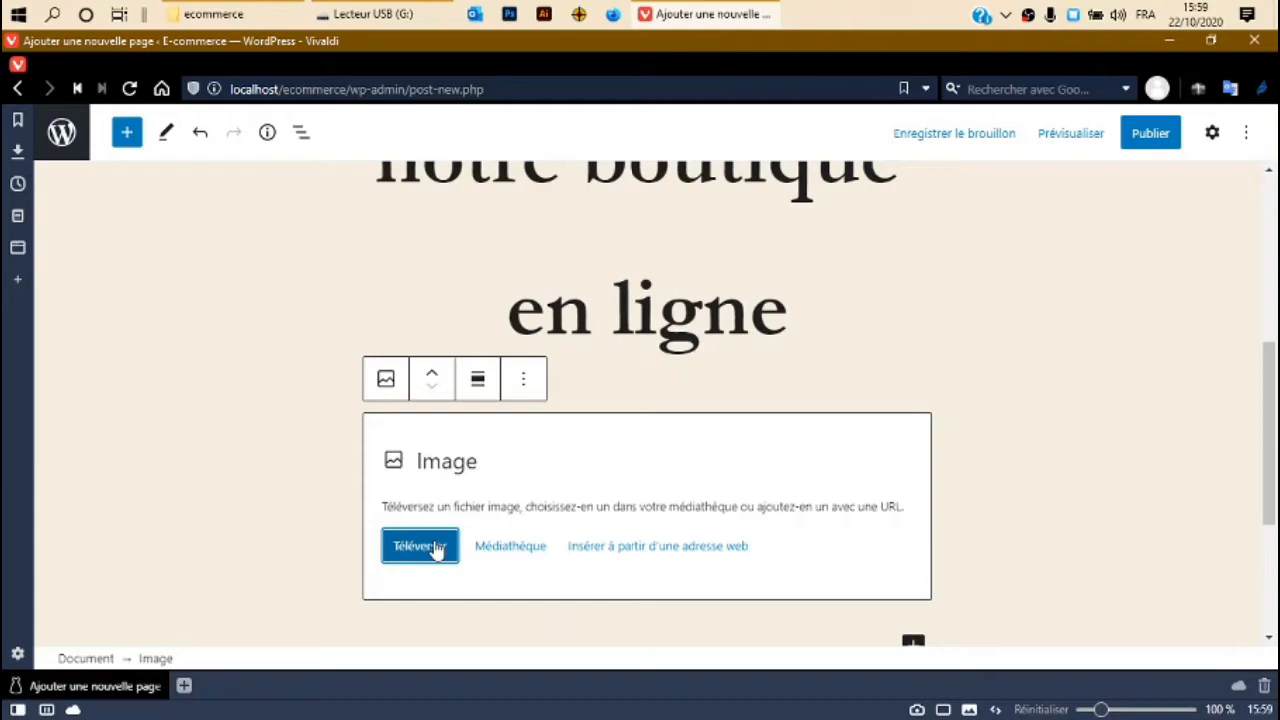
{"action": "left_click", "coordinate": [436, 548]}
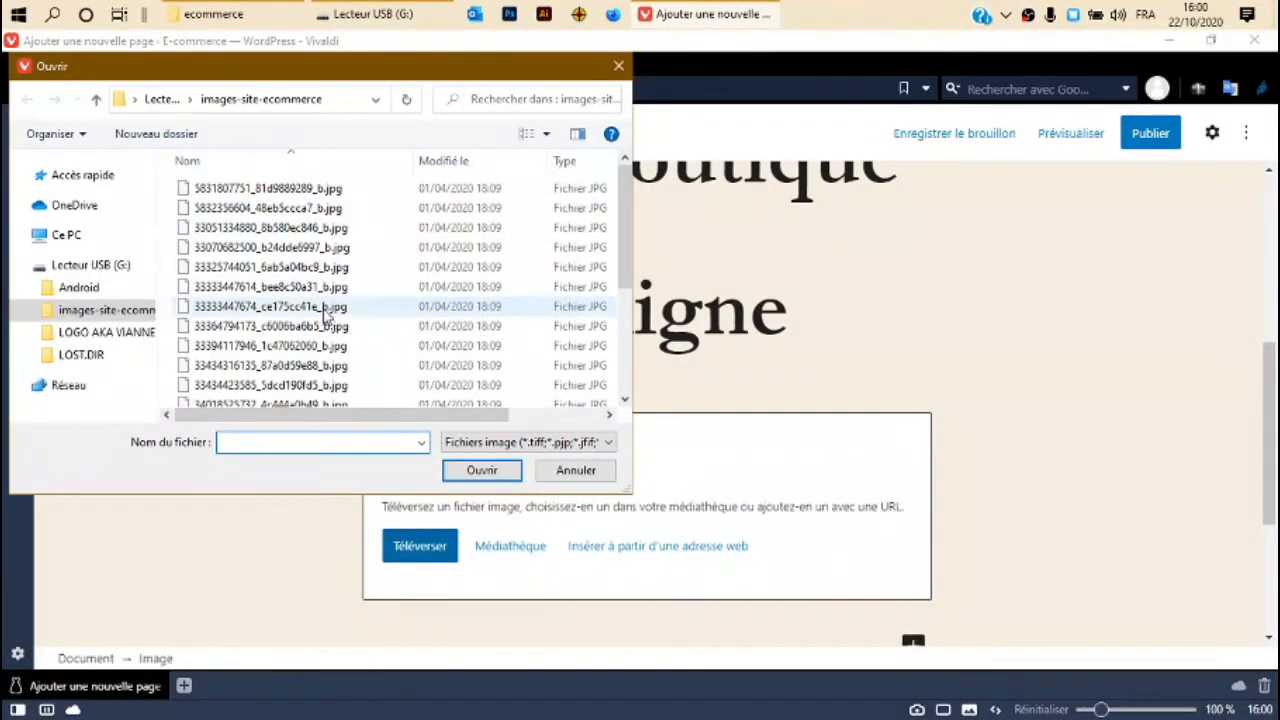
{"action": "left_click", "coordinate": [578, 134]}
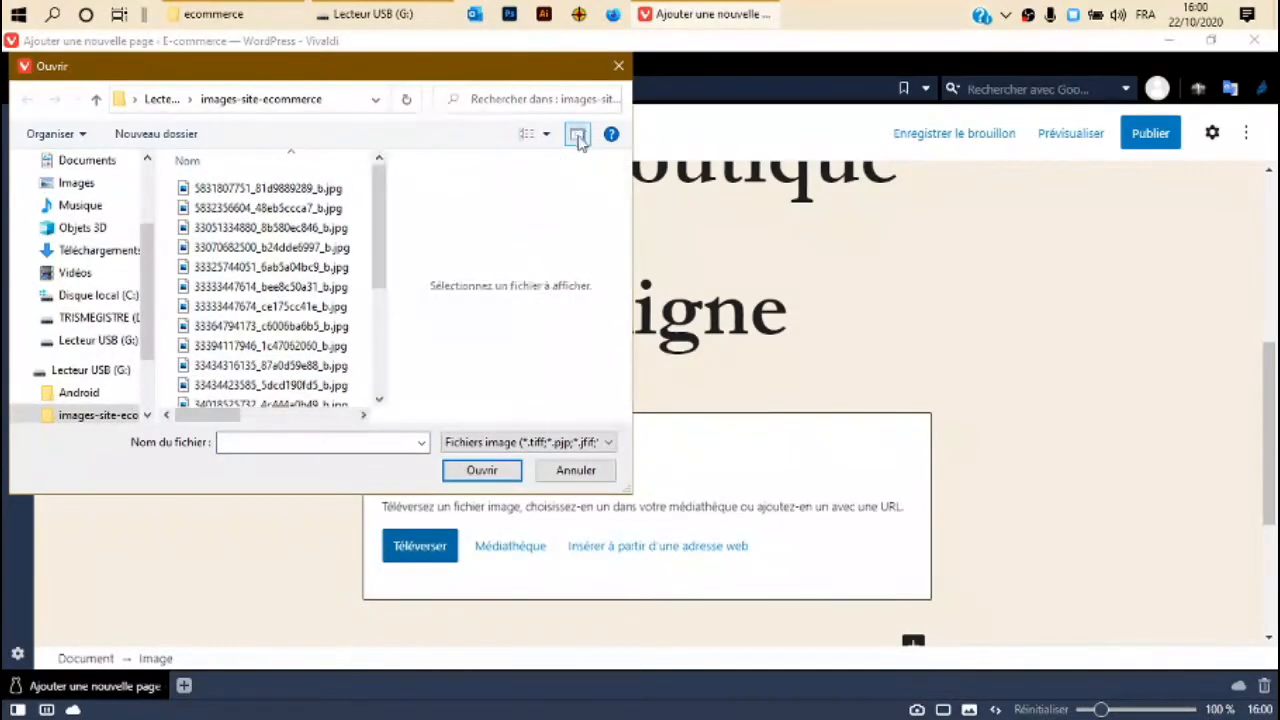
{"action": "left_click", "coordinate": [577, 134]}
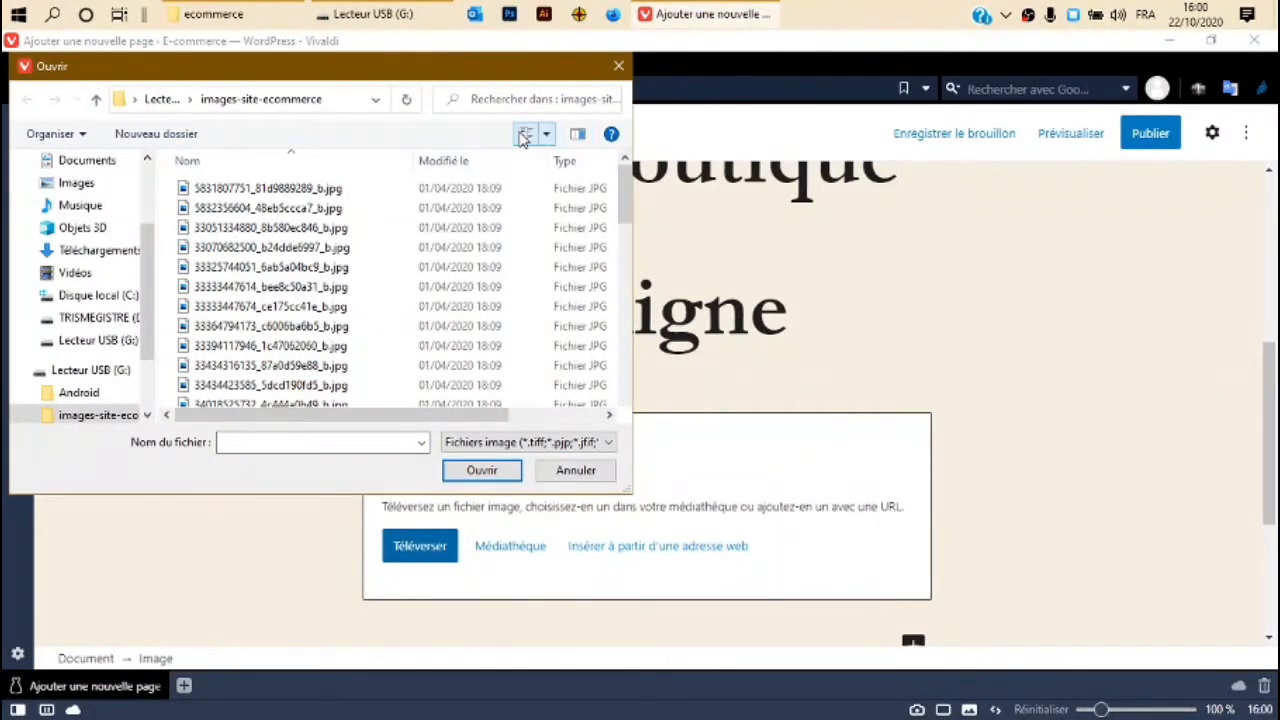
{"action": "left_click", "coordinate": [522, 135]}
{"action": "left_click", "coordinate": [522, 136]}
{"action": "left_click", "coordinate": [522, 136]}
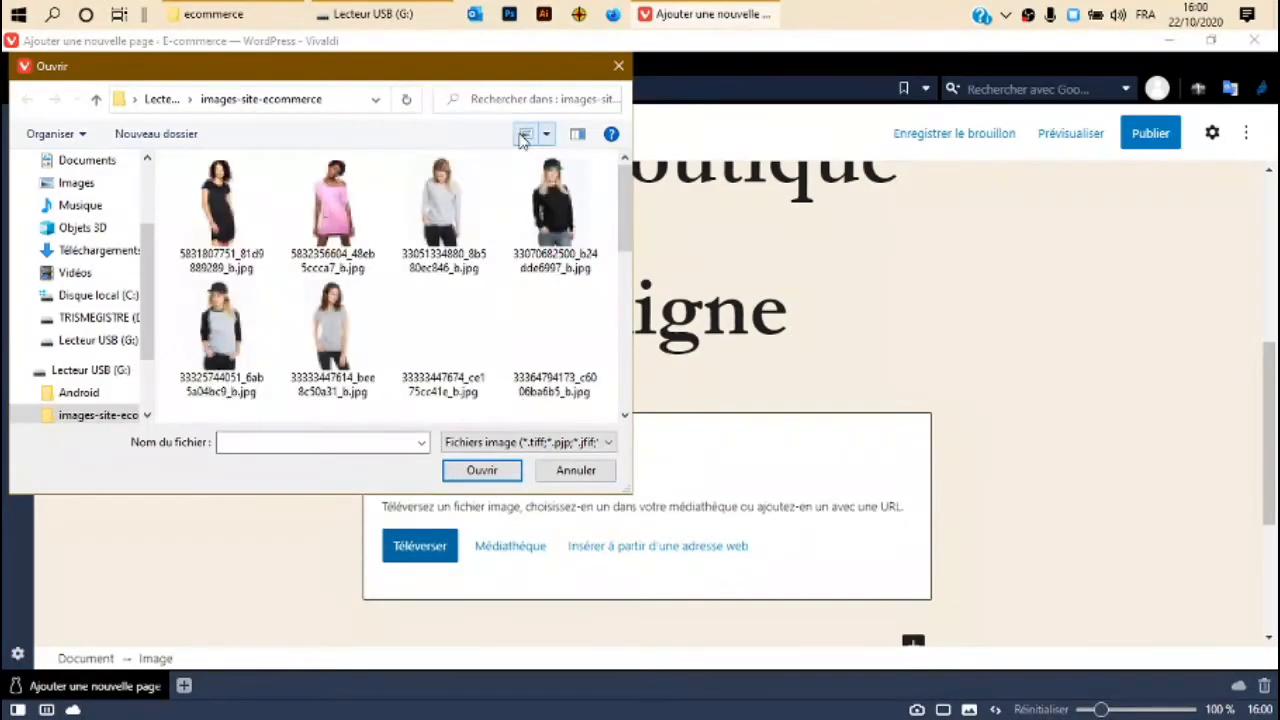
{"action": "scroll", "coordinate": [375, 263], "scroll_direction": "down", "scroll_amount": 3}
{"action": "scroll", "coordinate": [370, 263], "scroll_direction": "down", "scroll_amount": 1}
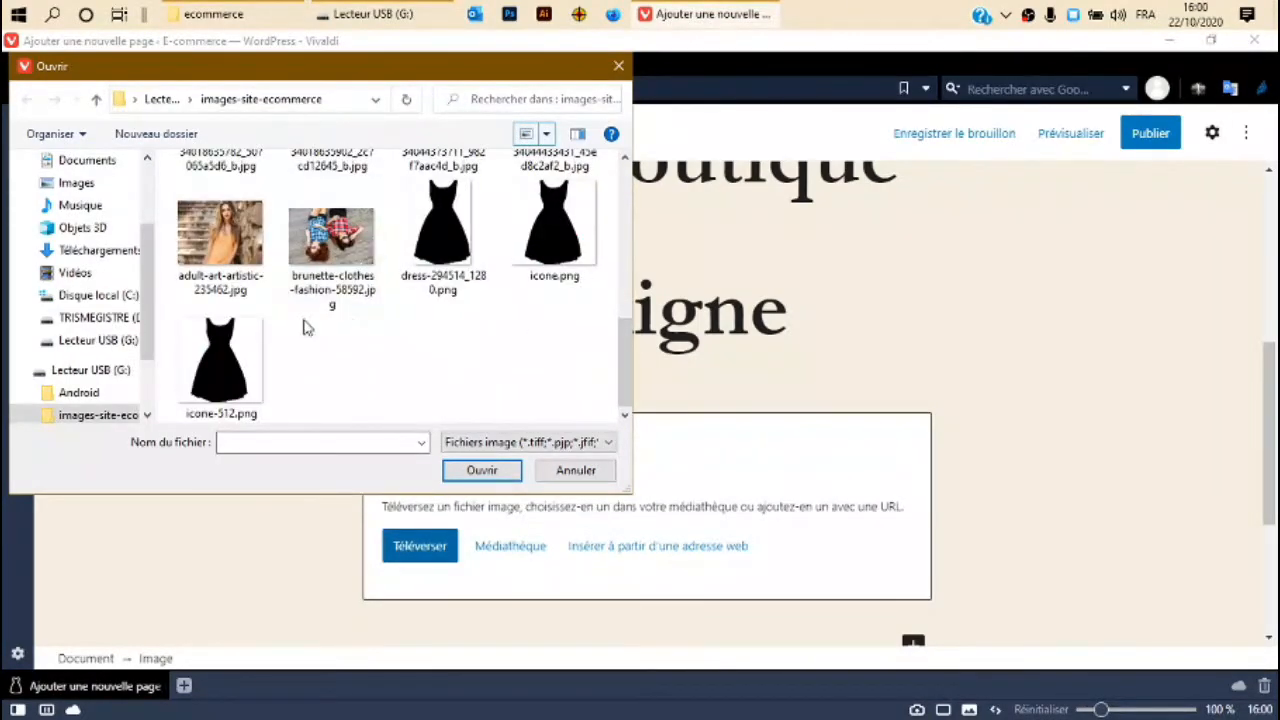
{"action": "left_click", "coordinate": [327, 237]}
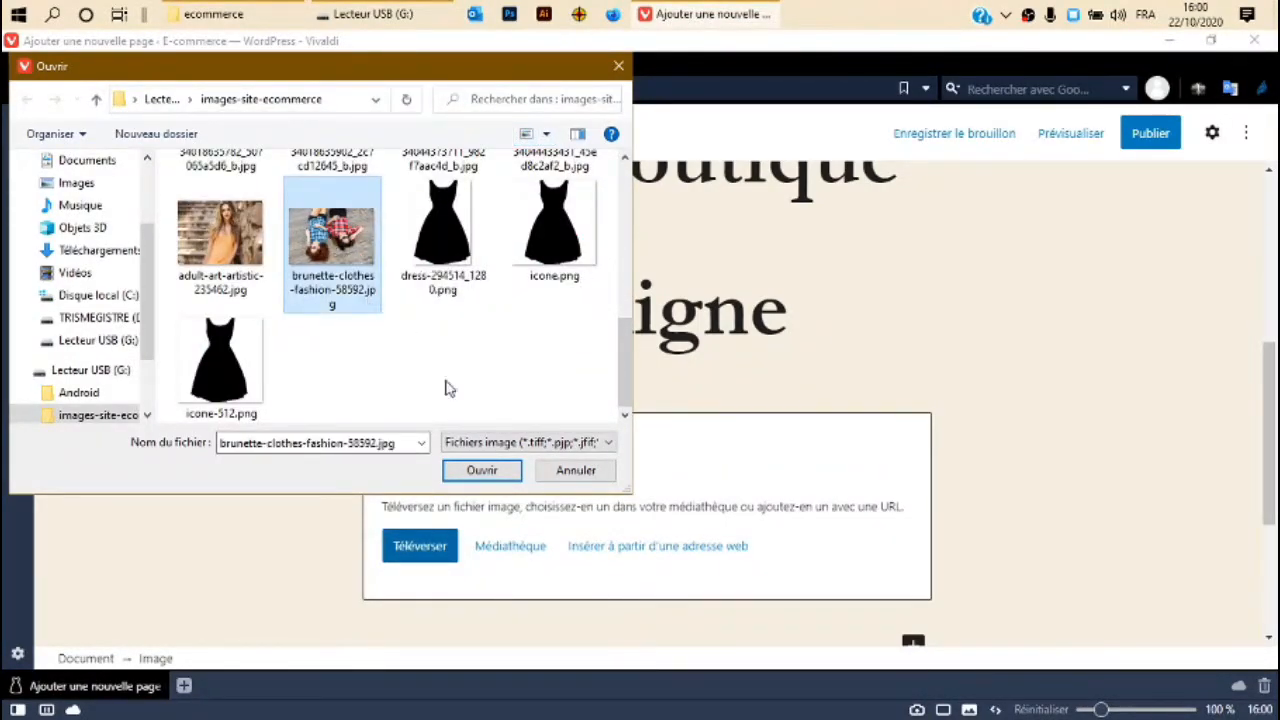
{"action": "left_click", "coordinate": [482, 471]}
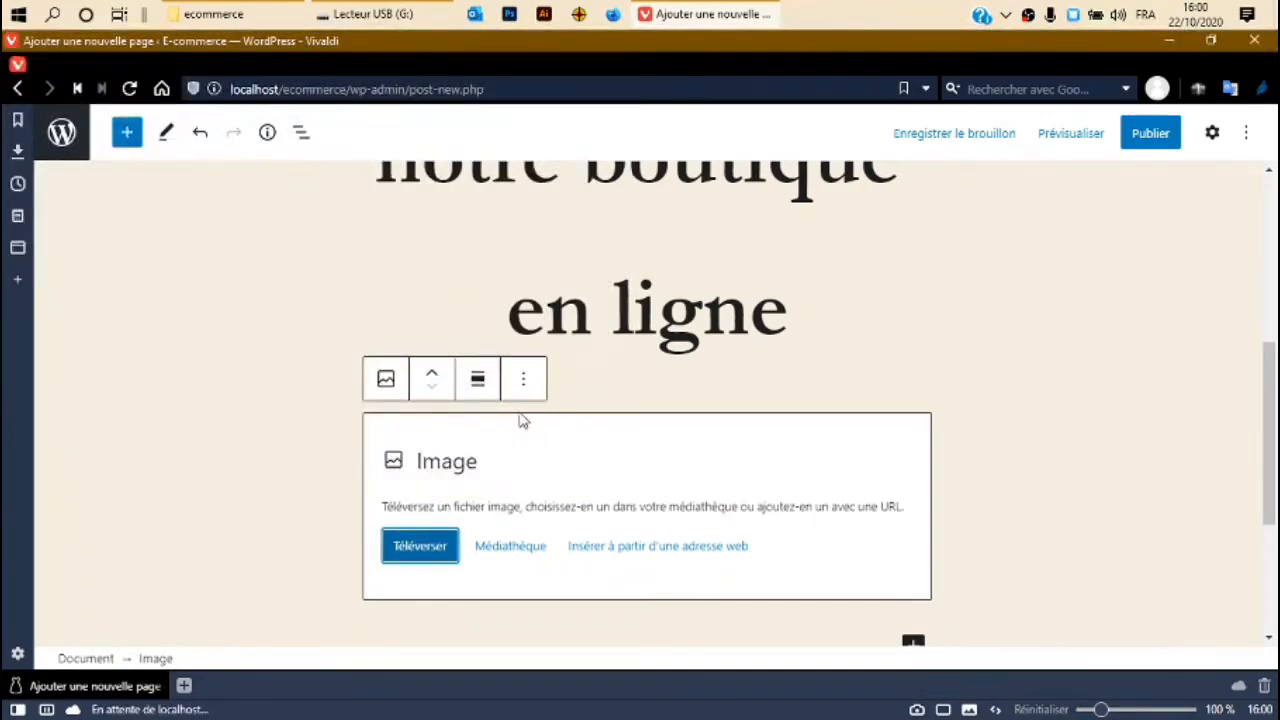
Centre the photo of the two women using the image alignment options.
{"action": "scroll", "coordinate": [493, 399], "scroll_direction": "up", "scroll_amount": 5}
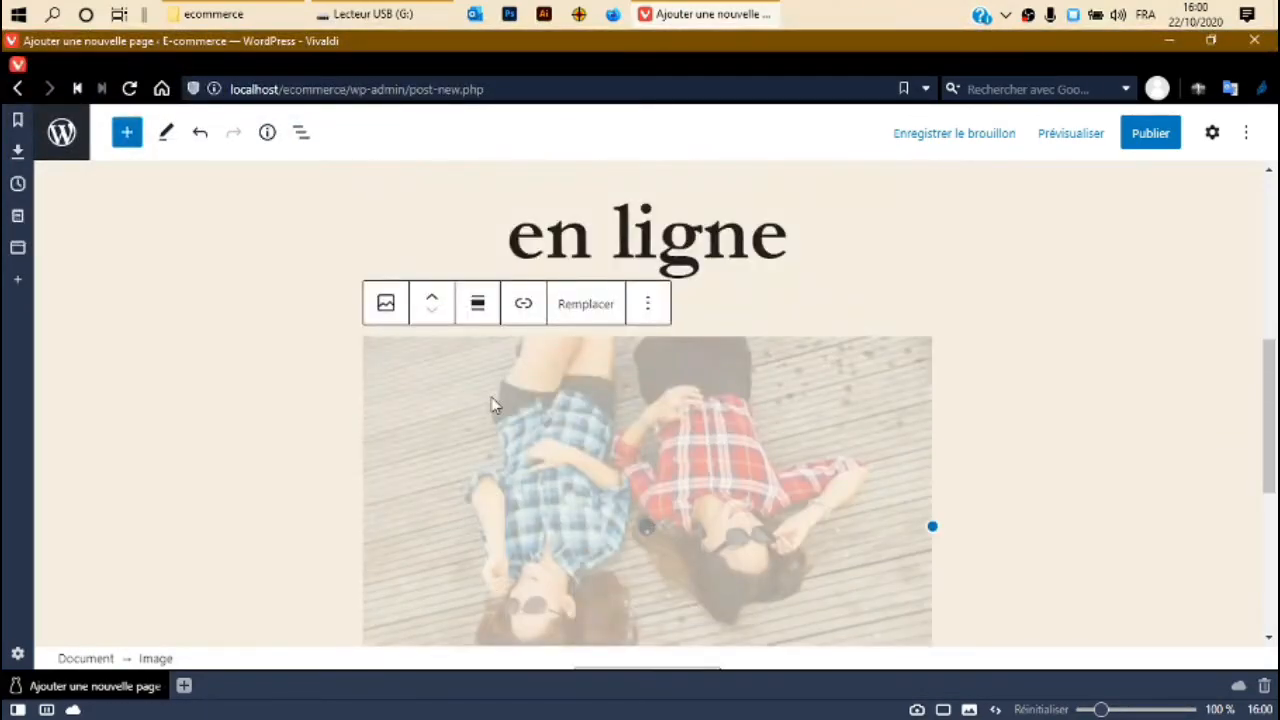
{"action": "scroll", "coordinate": [490, 401], "scroll_direction": "down", "scroll_amount": 5}
{"action": "scroll", "coordinate": [490, 400], "scroll_direction": "up", "scroll_amount": 5}
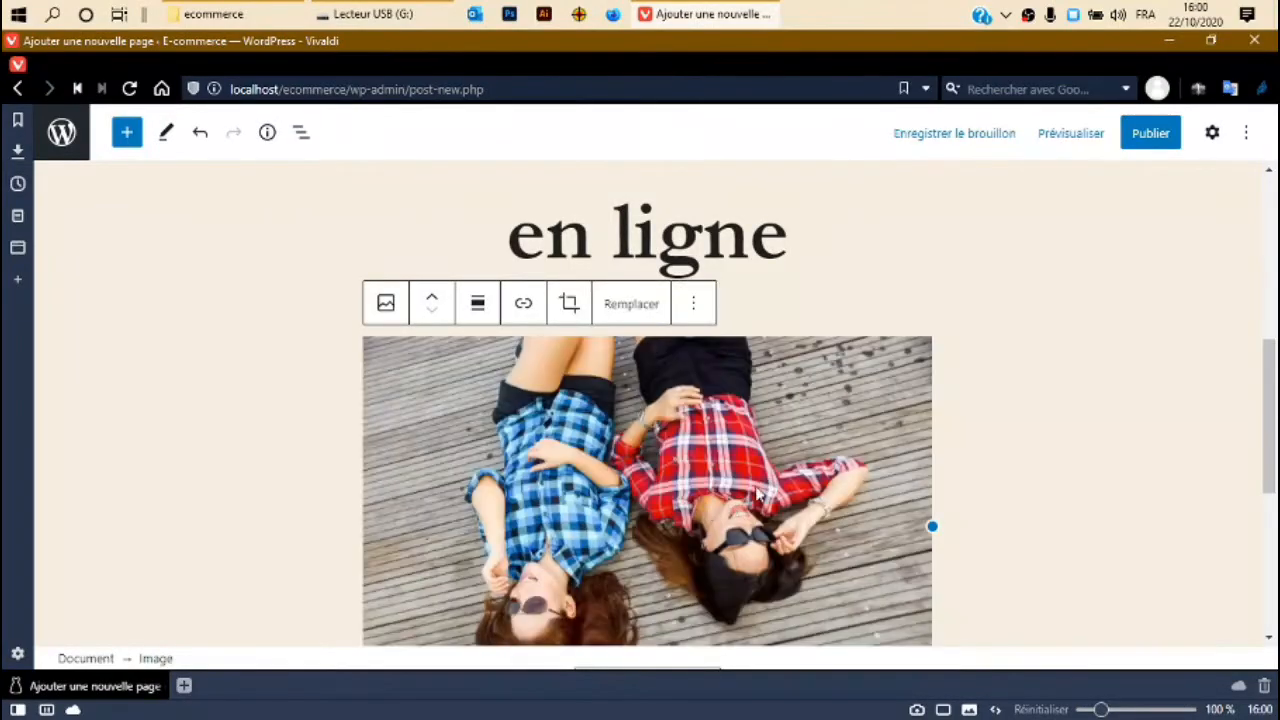
{"action": "left_click", "coordinate": [478, 304]}
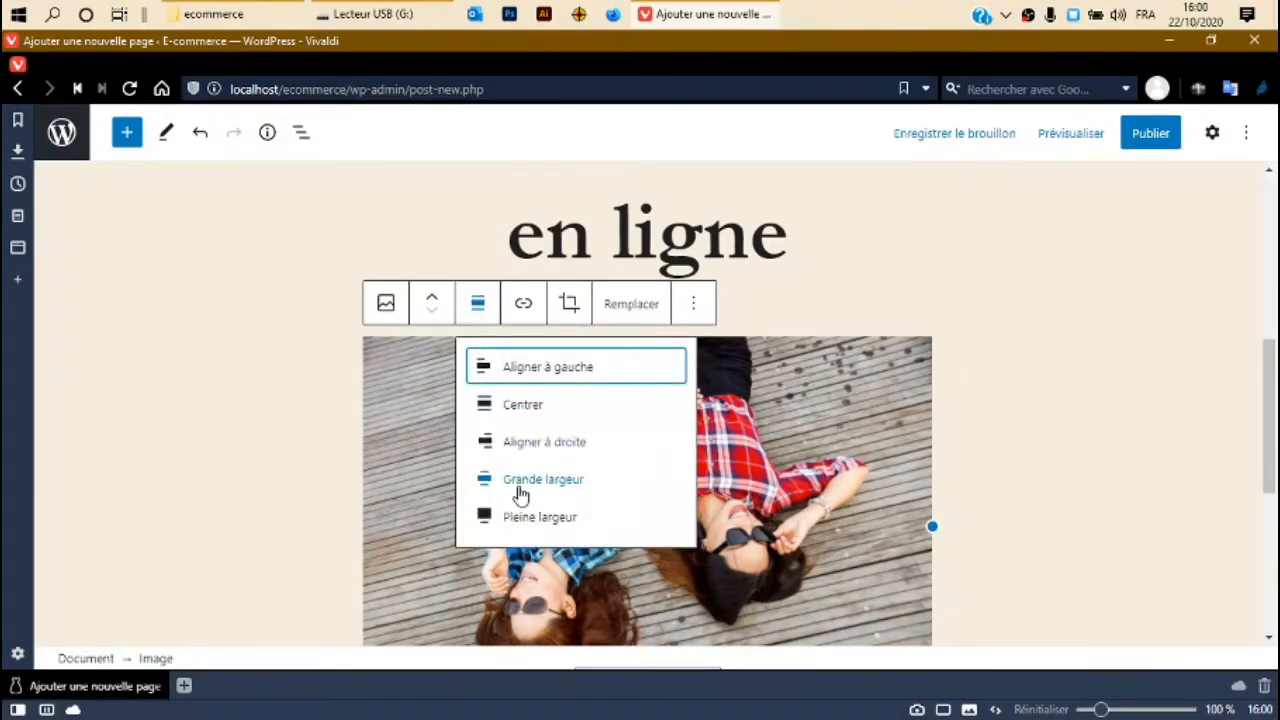
{"action": "left_click", "coordinate": [519, 404]}
{"action": "scroll", "coordinate": [644, 492], "scroll_direction": "up", "scroll_amount": 5}
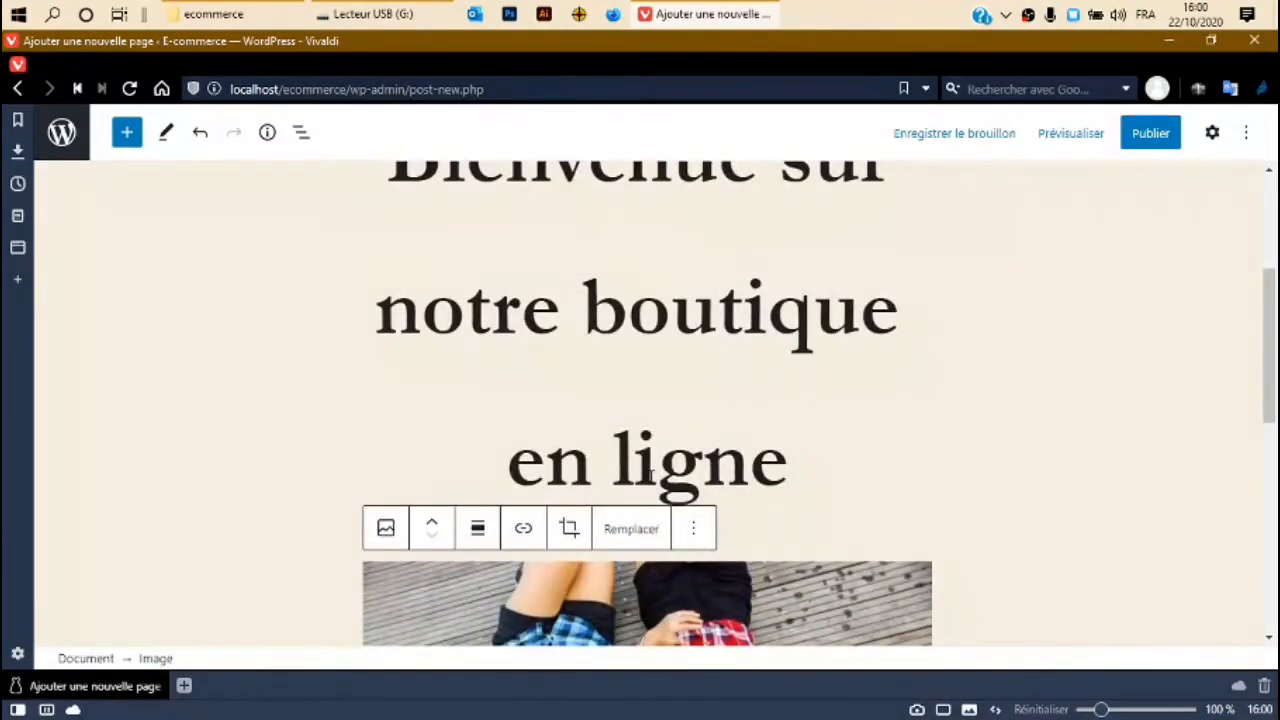
{"action": "scroll", "coordinate": [644, 492], "scroll_direction": "down", "scroll_amount": 3}
{"action": "left_click", "coordinate": [1006, 469]}
Enlarge the photo slightly by dragging its resize handle.
{"action": "scroll", "coordinate": [509, 483], "scroll_direction": "down", "scroll_amount": 2}
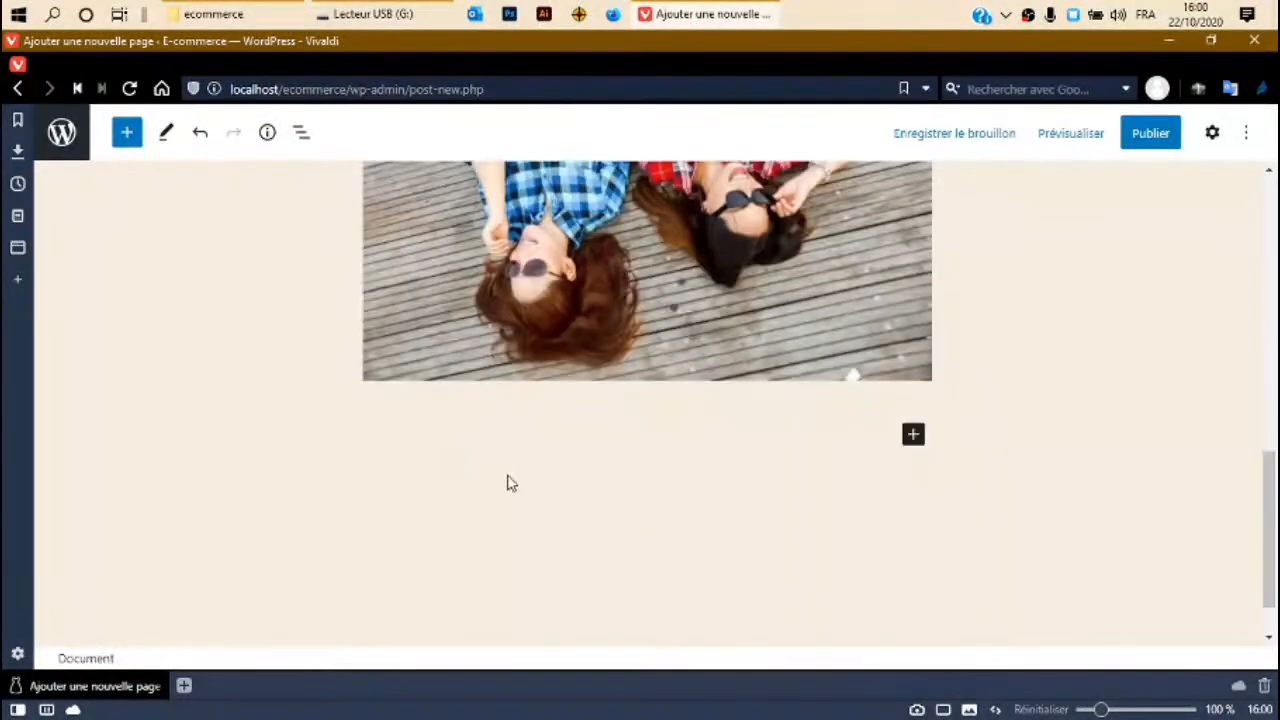
{"action": "scroll", "coordinate": [641, 349], "scroll_direction": "up", "scroll_amount": 3}
{"action": "left_click", "coordinate": [648, 398]}
{"action": "scroll", "coordinate": [590, 405], "scroll_direction": "down", "scroll_amount": 4}
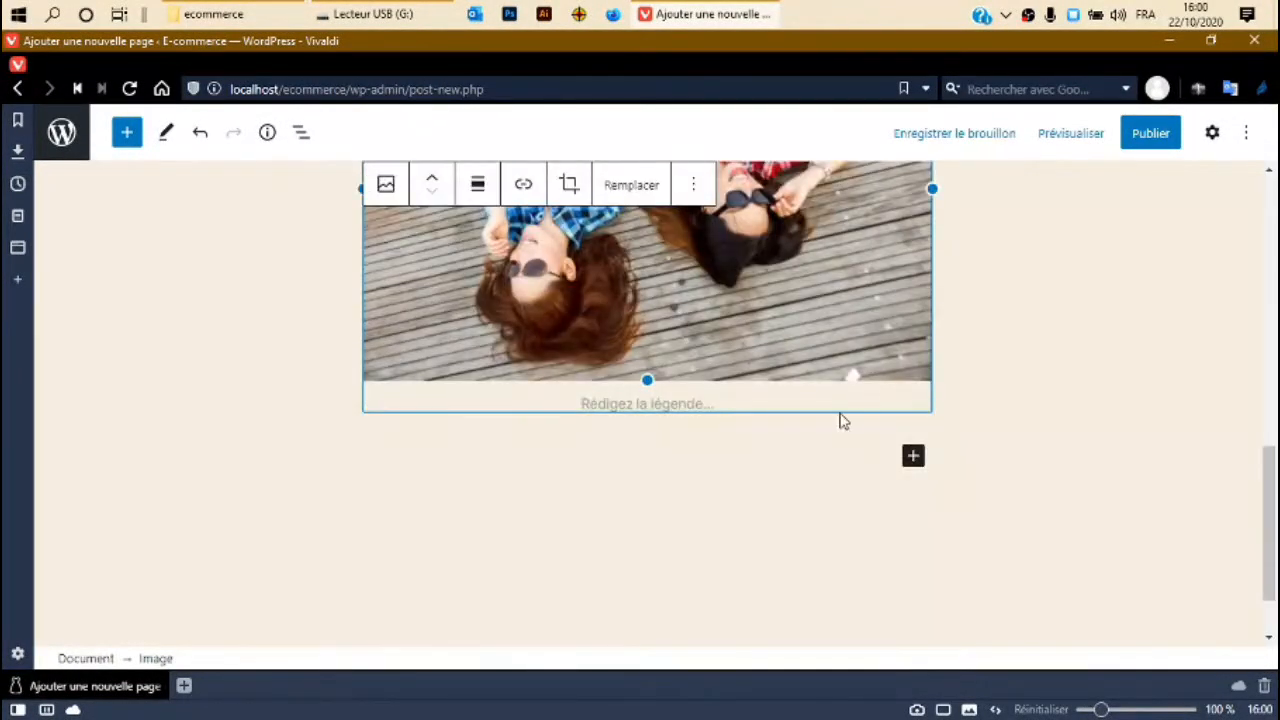
{"action": "left_click_drag", "start_coordinate": [666, 380], "coordinate": [628, 374]}
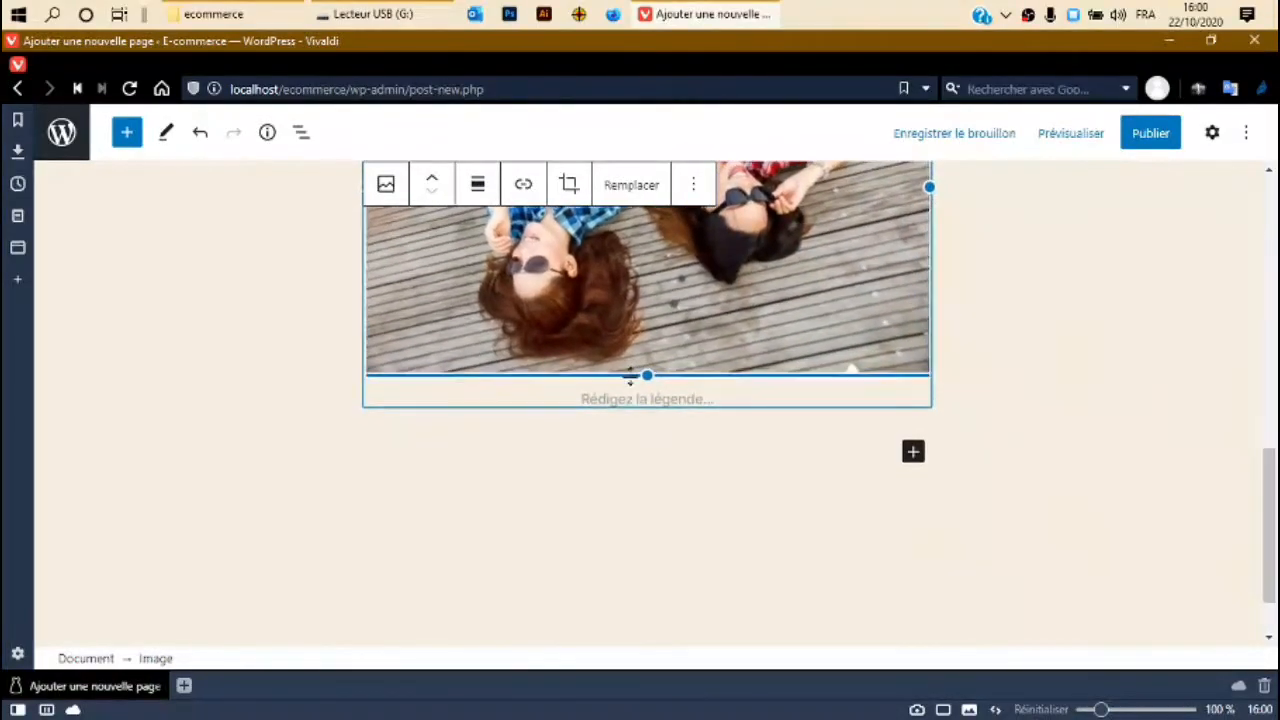
{"action": "scroll", "coordinate": [760, 400], "scroll_direction": "up", "scroll_amount": 4}
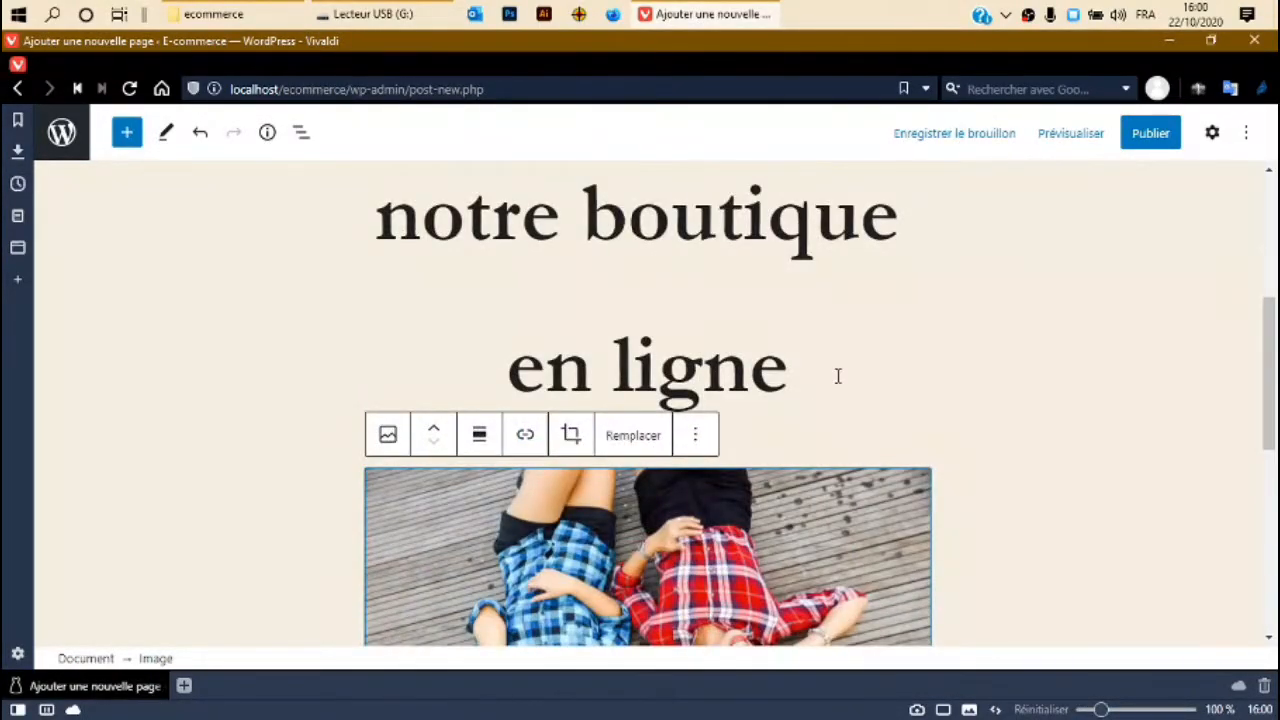
{"action": "left_click", "coordinate": [965, 360]}
Select the 'Bienvenue sur notre boutique' heading text.
{"action": "scroll", "coordinate": [820, 370], "scroll_direction": "up", "scroll_amount": 3}
{"action": "scroll", "coordinate": [633, 337], "scroll_direction": "down", "scroll_amount": 3}
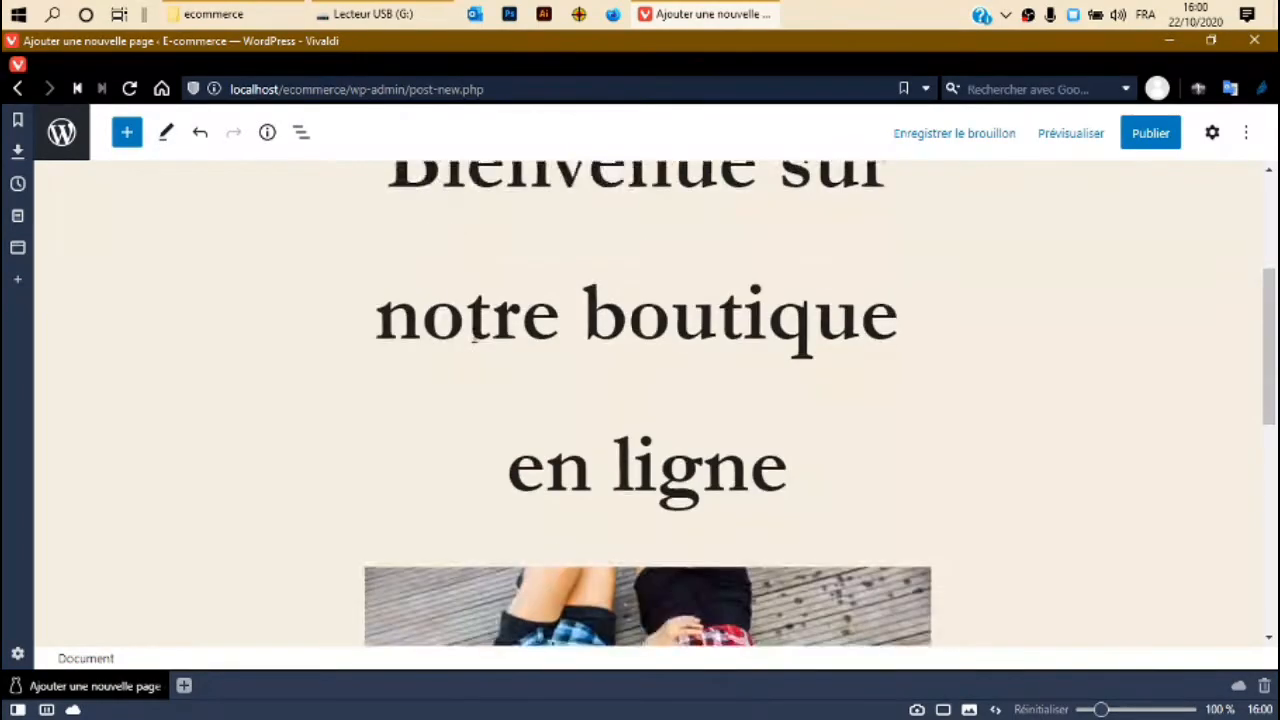
{"action": "scroll", "coordinate": [474, 338], "scroll_direction": "up", "scroll_amount": 3}
{"action": "left_click", "coordinate": [379, 287]}
{"action": "left_click_drag", "start_coordinate": [380, 462], "coordinate": [887, 570]}
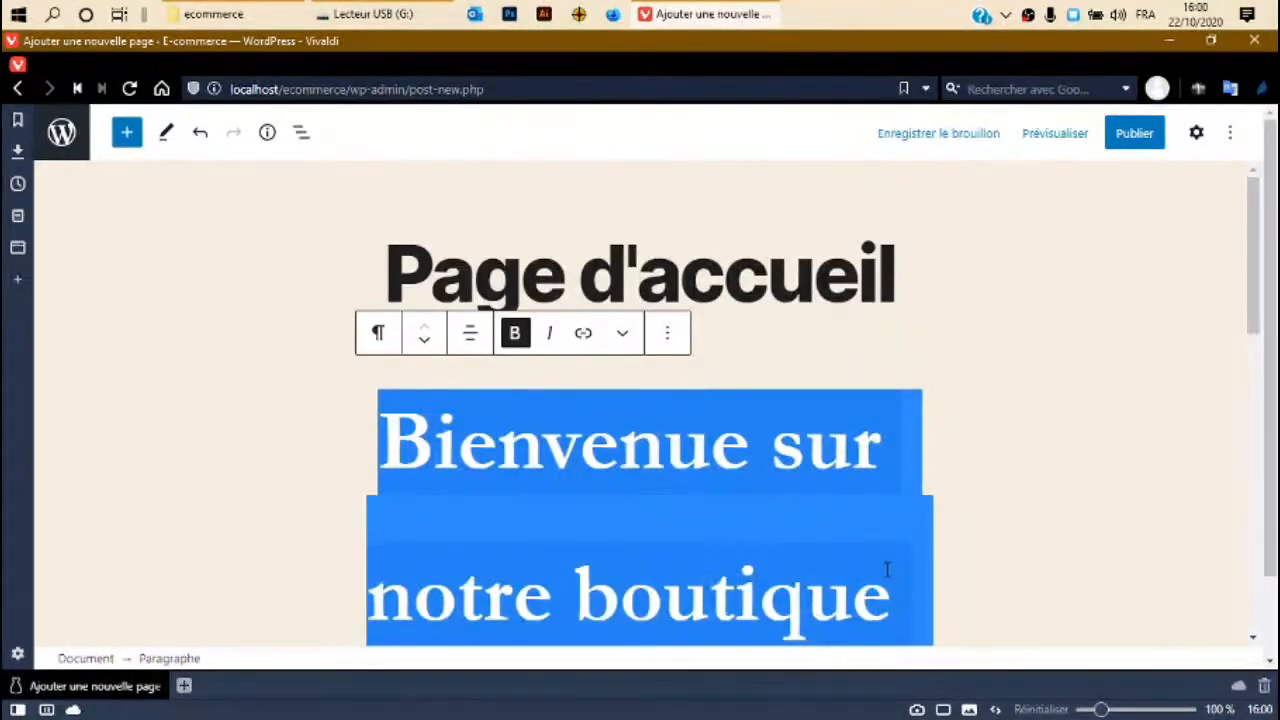
Publish the Page d'accueil page, confirming in the pre-publish panel.
{"action": "left_click", "coordinate": [1079, 488]}
{"action": "left_click", "coordinate": [1142, 133]}
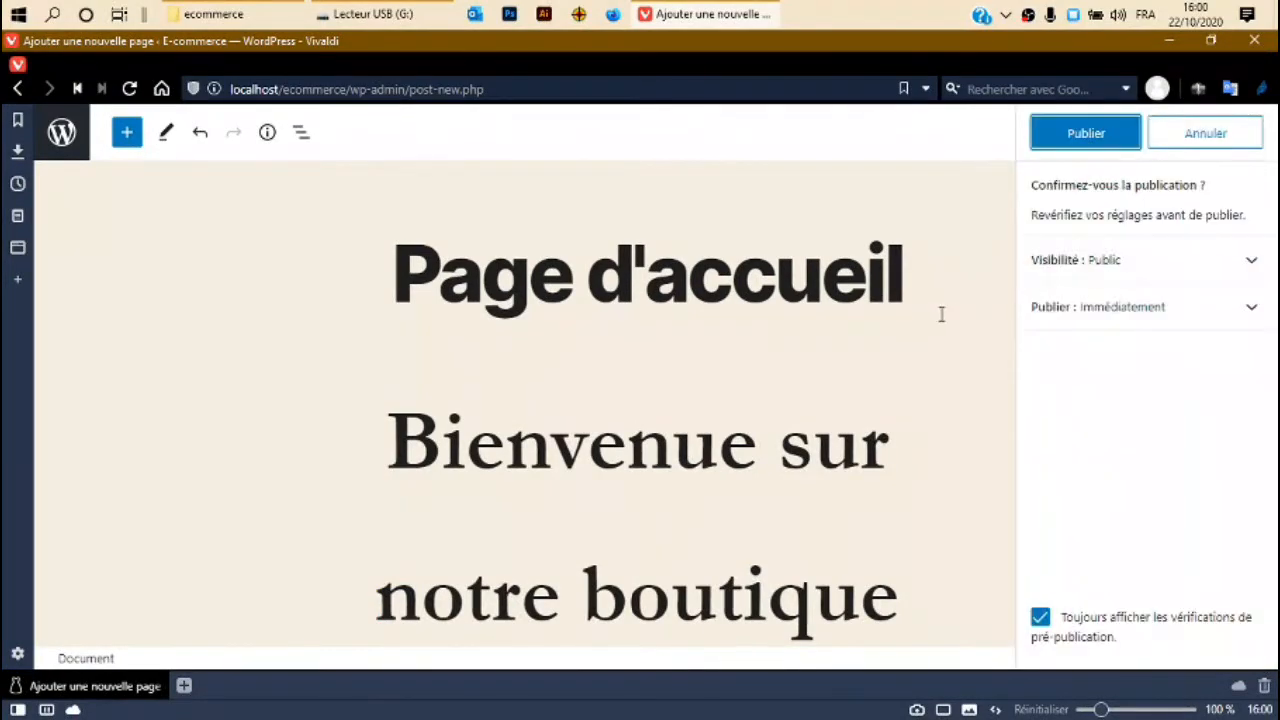
{"action": "left_click", "coordinate": [1100, 138]}
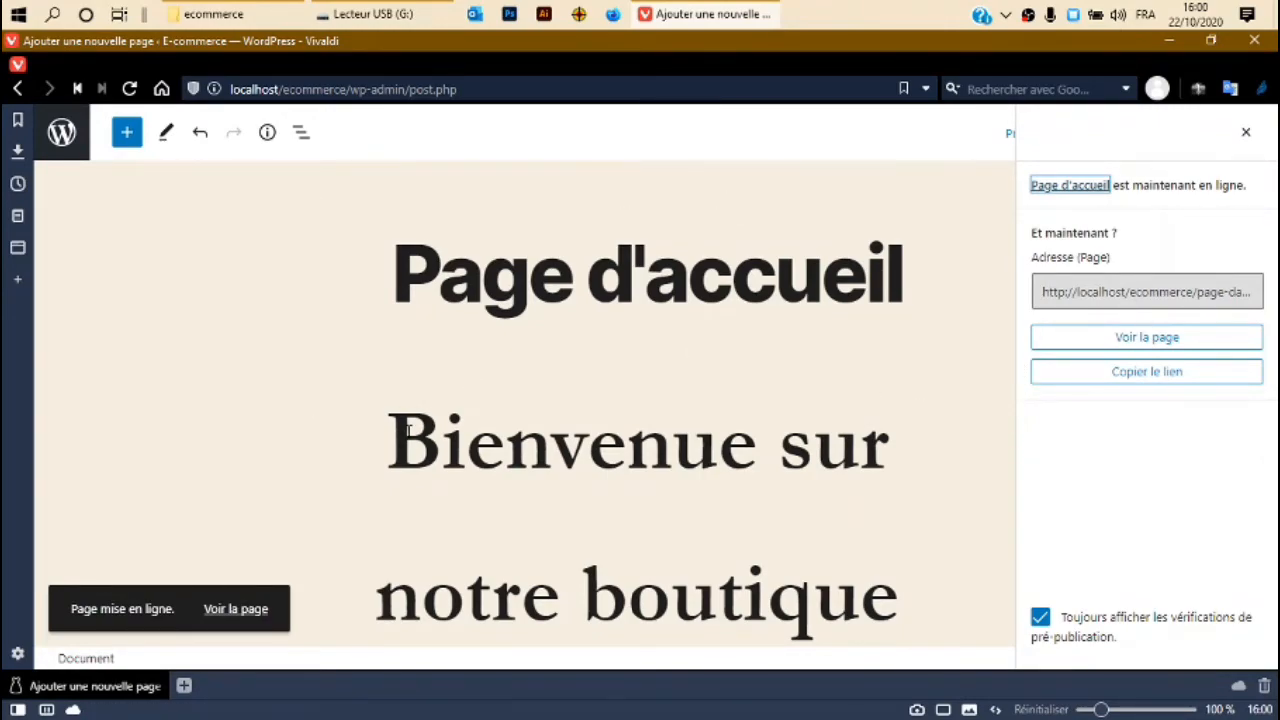
Return to the admin Pages list and open the site customizer.
{"action": "left_click", "coordinate": [48, 140]}
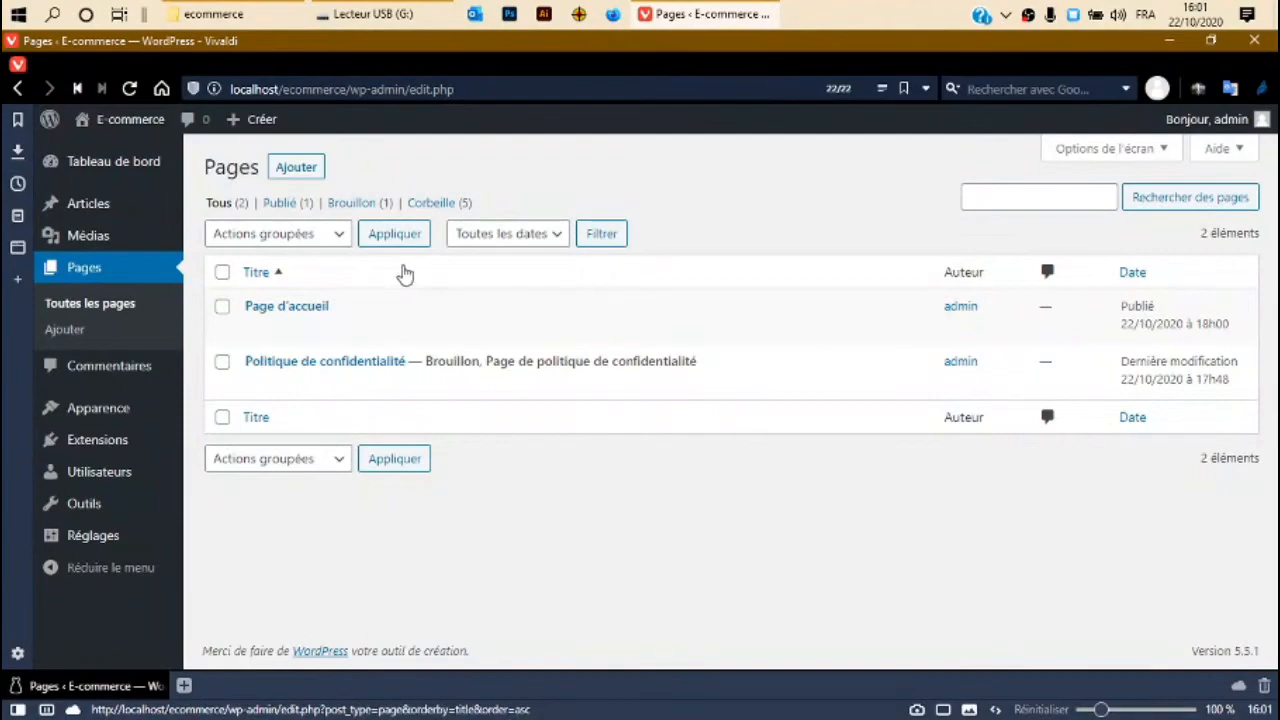
{"action": "mouse_move", "coordinate": [113, 548]}
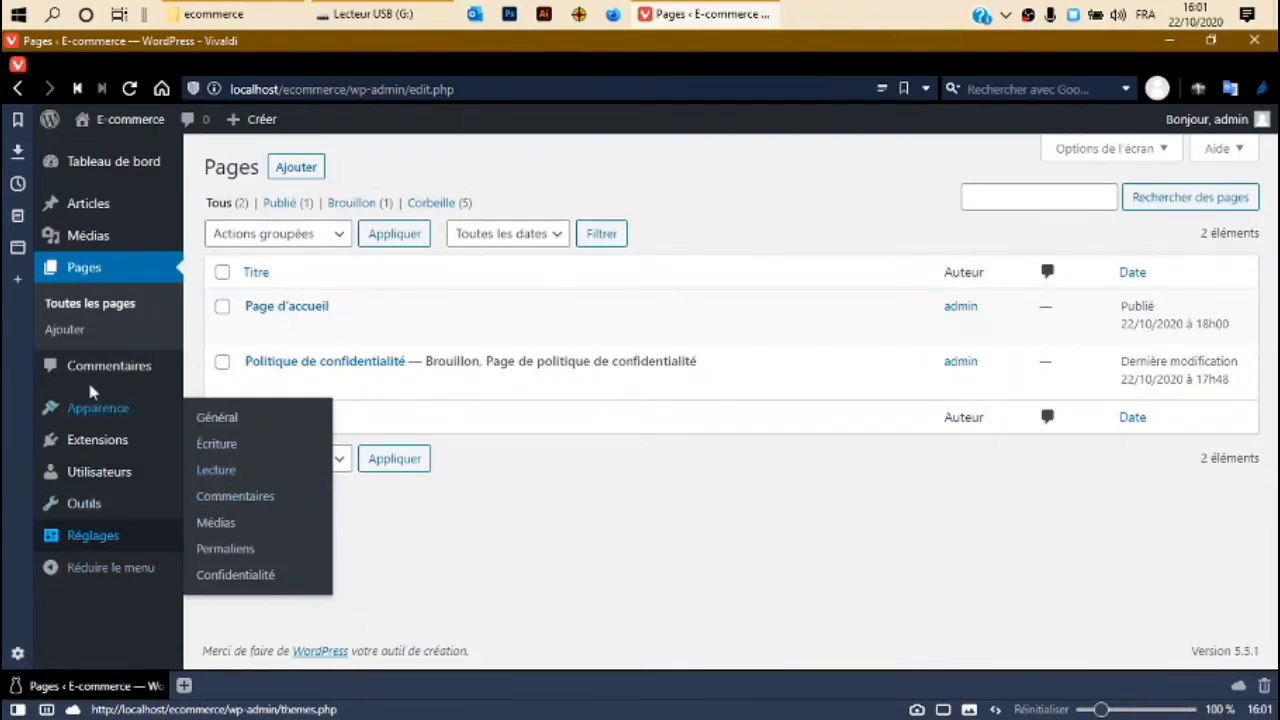
{"action": "mouse_move", "coordinate": [90, 412]}
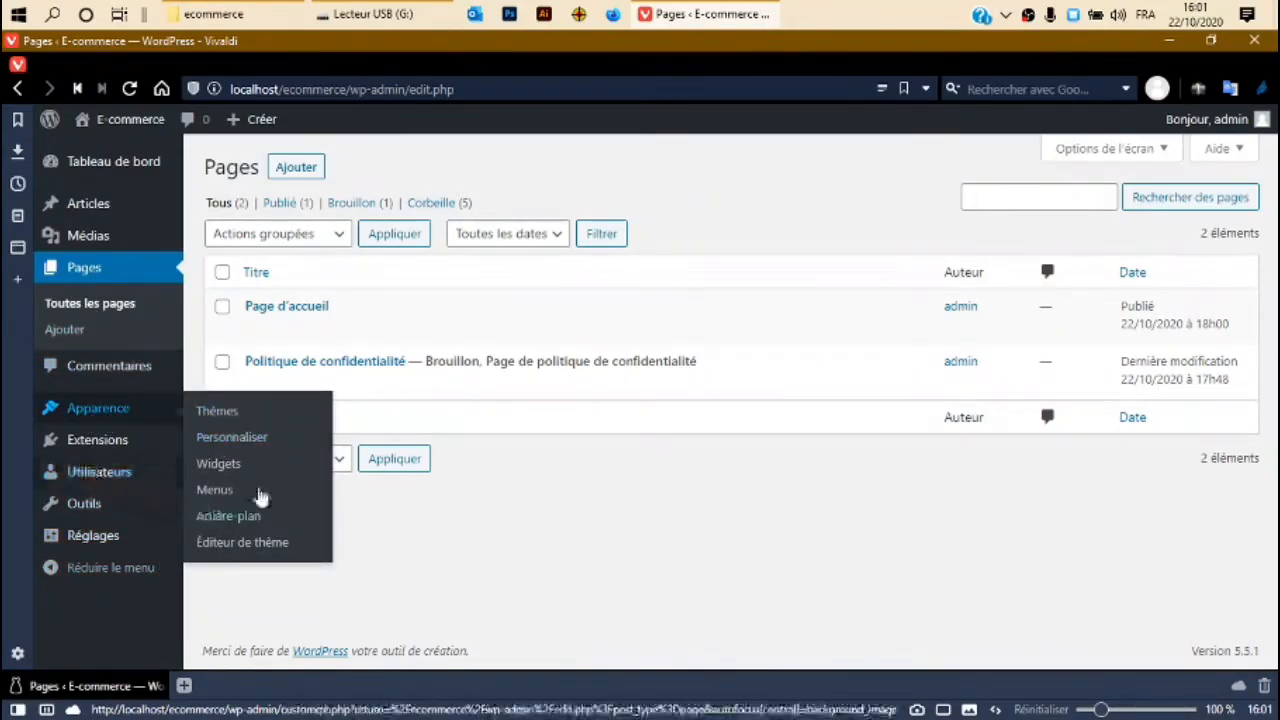
{"action": "left_click", "coordinate": [229, 441]}
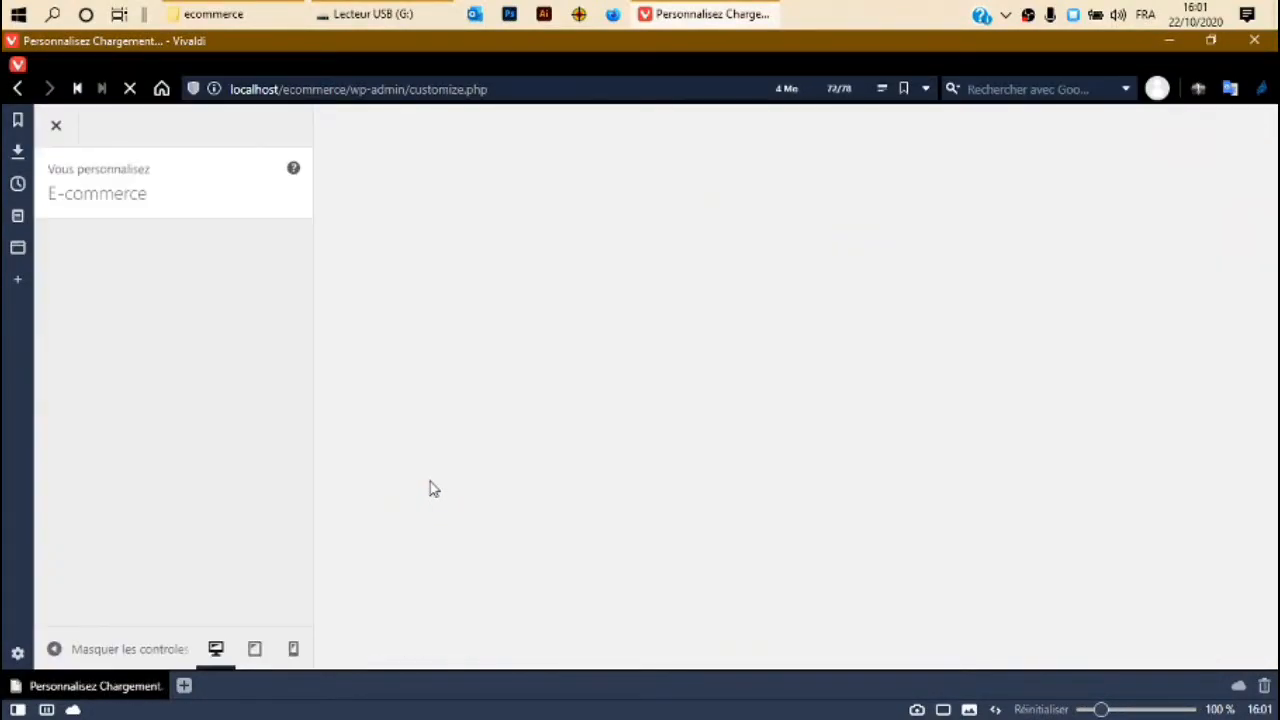
Set the homepage to the static page 'Page d'accueil' and publish the setting.
{"action": "scroll", "coordinate": [220, 429], "scroll_direction": "down", "scroll_amount": 2}
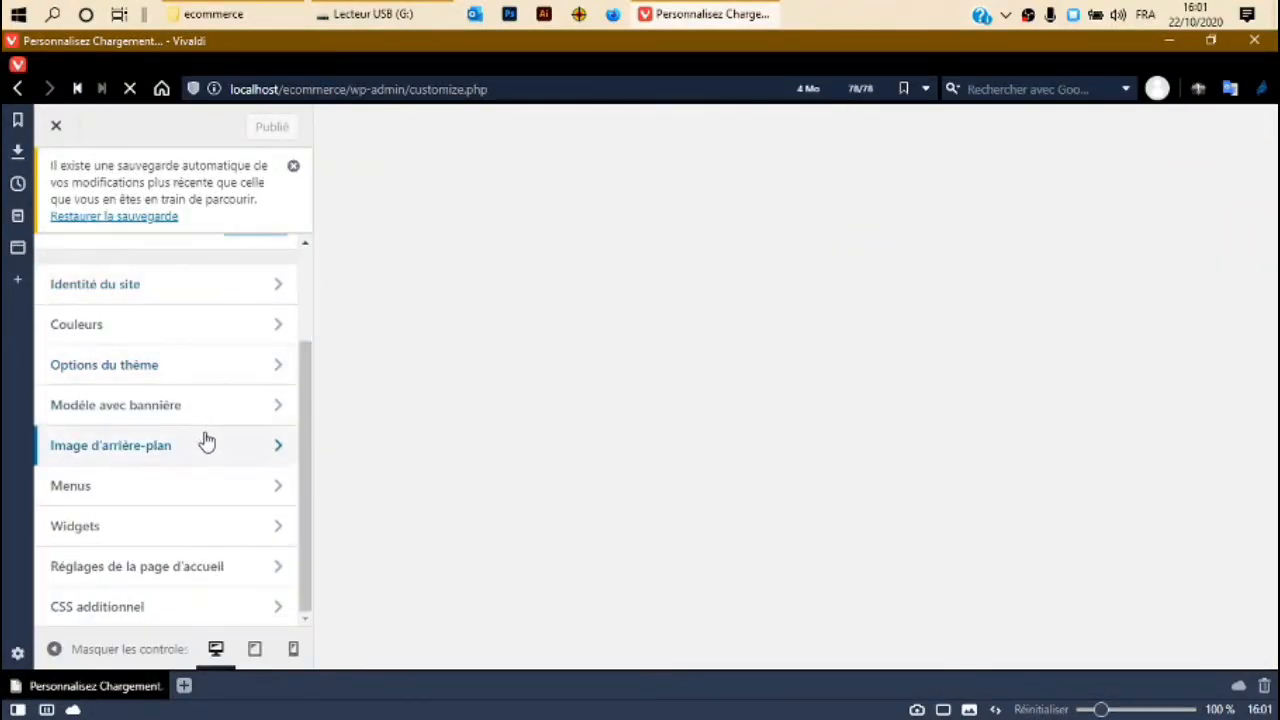
{"action": "left_click", "coordinate": [239, 569]}
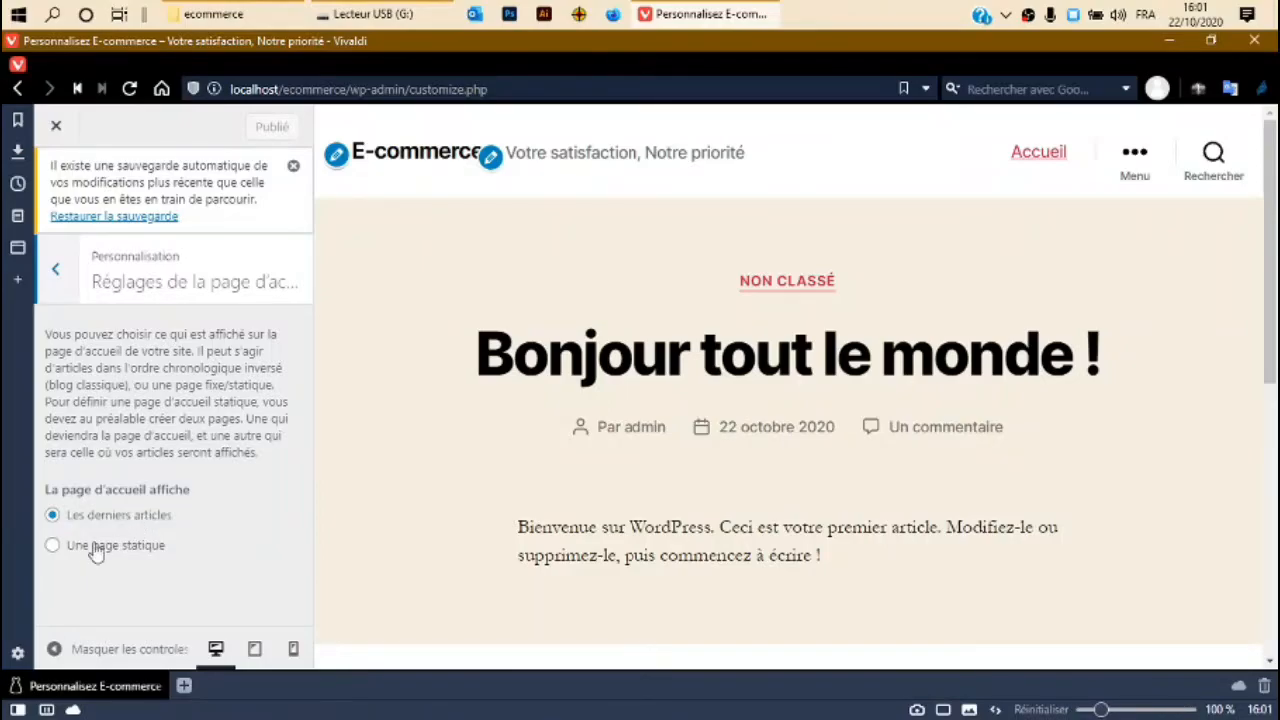
{"action": "left_click", "coordinate": [52, 546]}
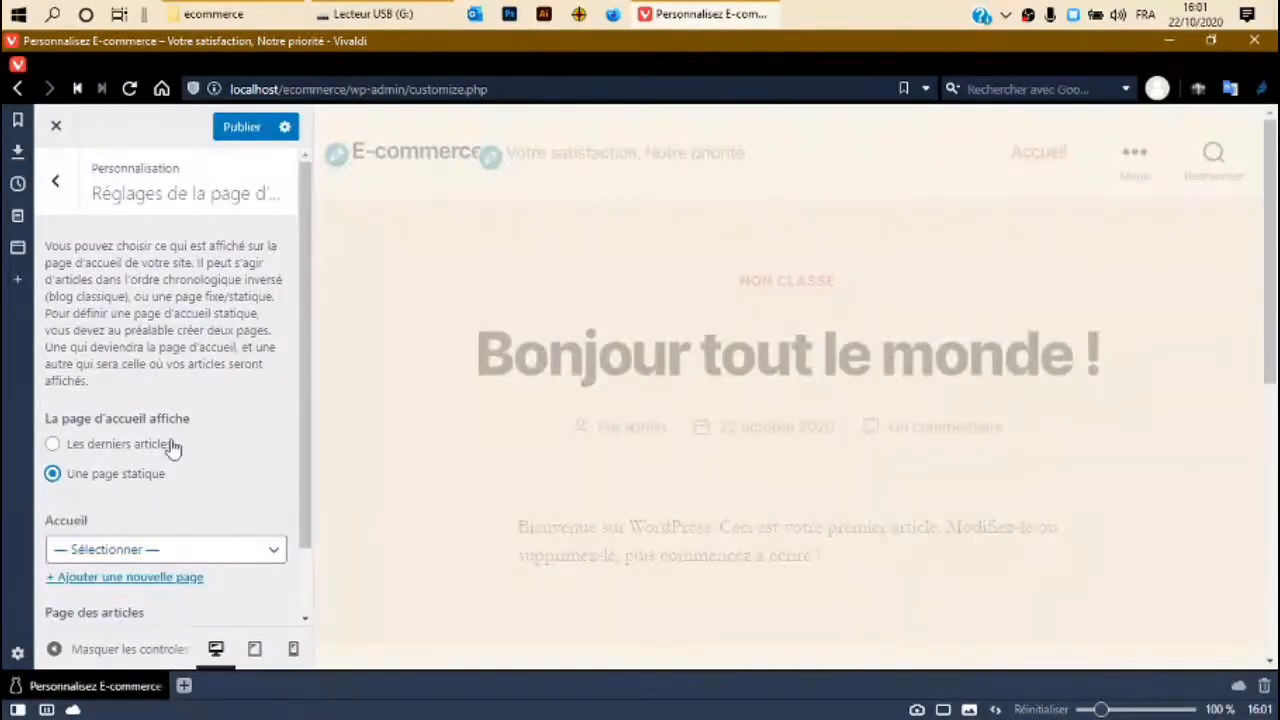
{"action": "scroll", "coordinate": [160, 449], "scroll_direction": "down", "scroll_amount": 1}
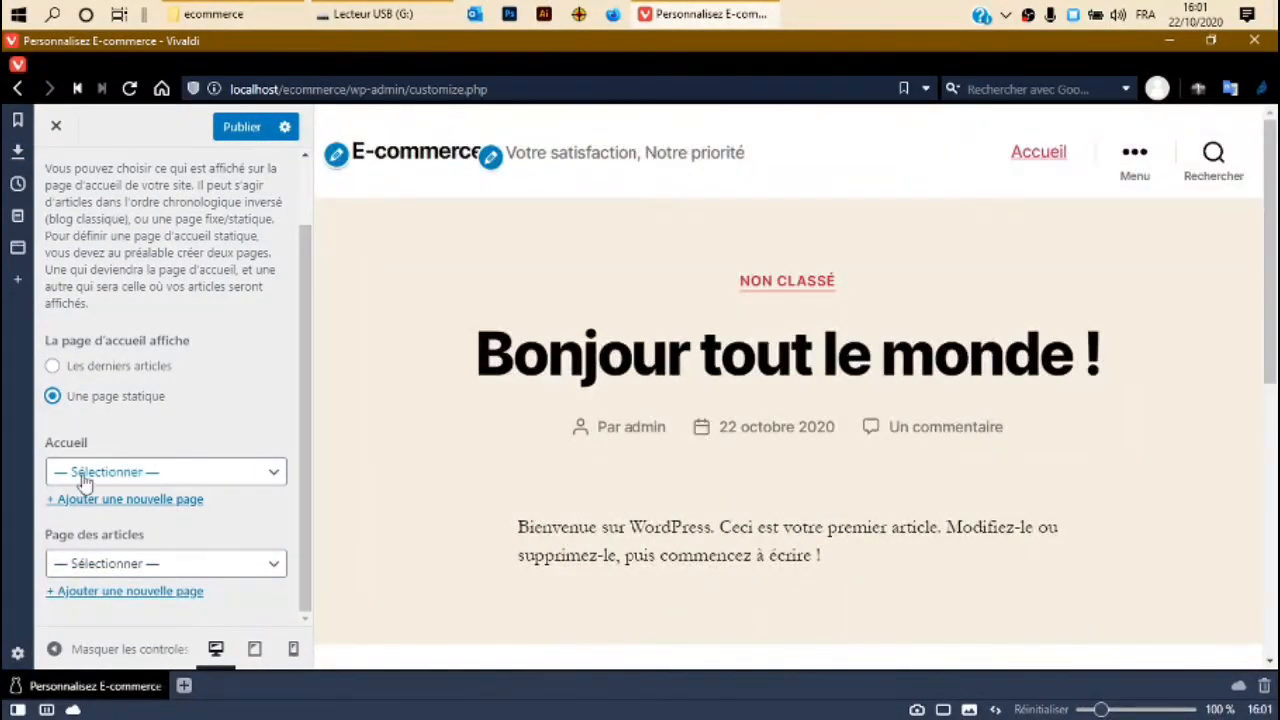
{"action": "left_click", "coordinate": [109, 472]}
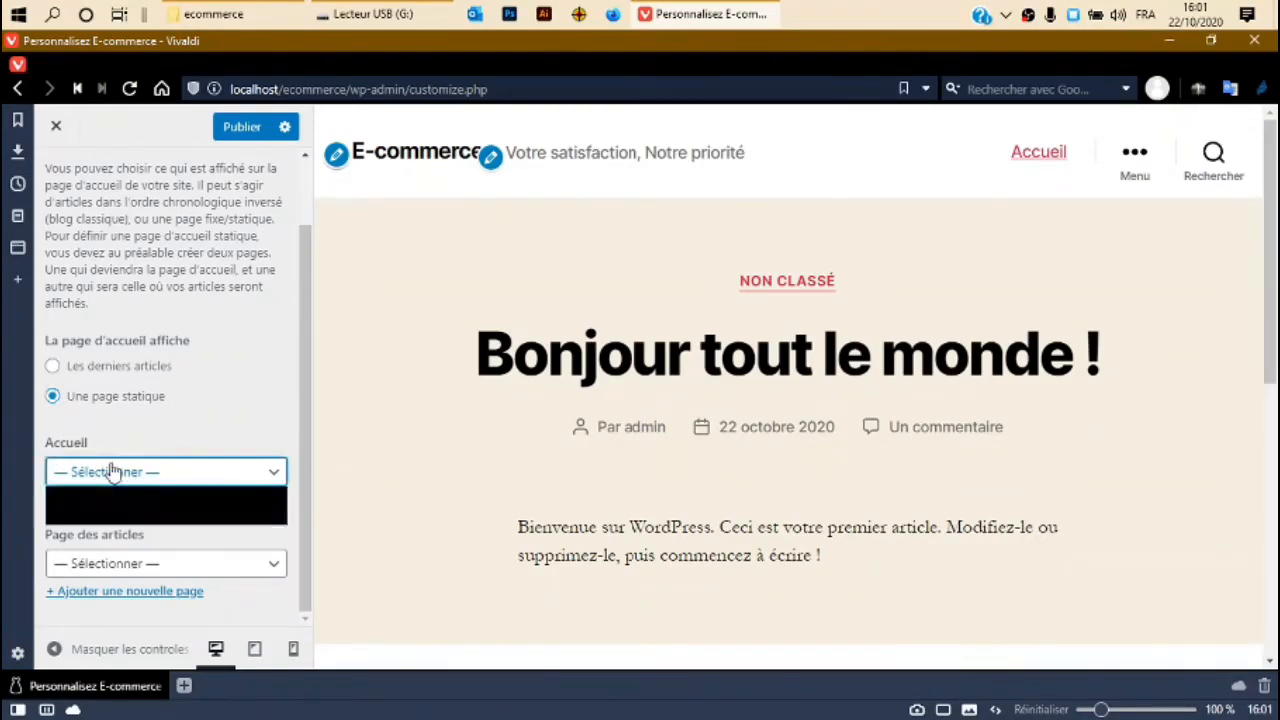
{"action": "left_click", "coordinate": [113, 516]}
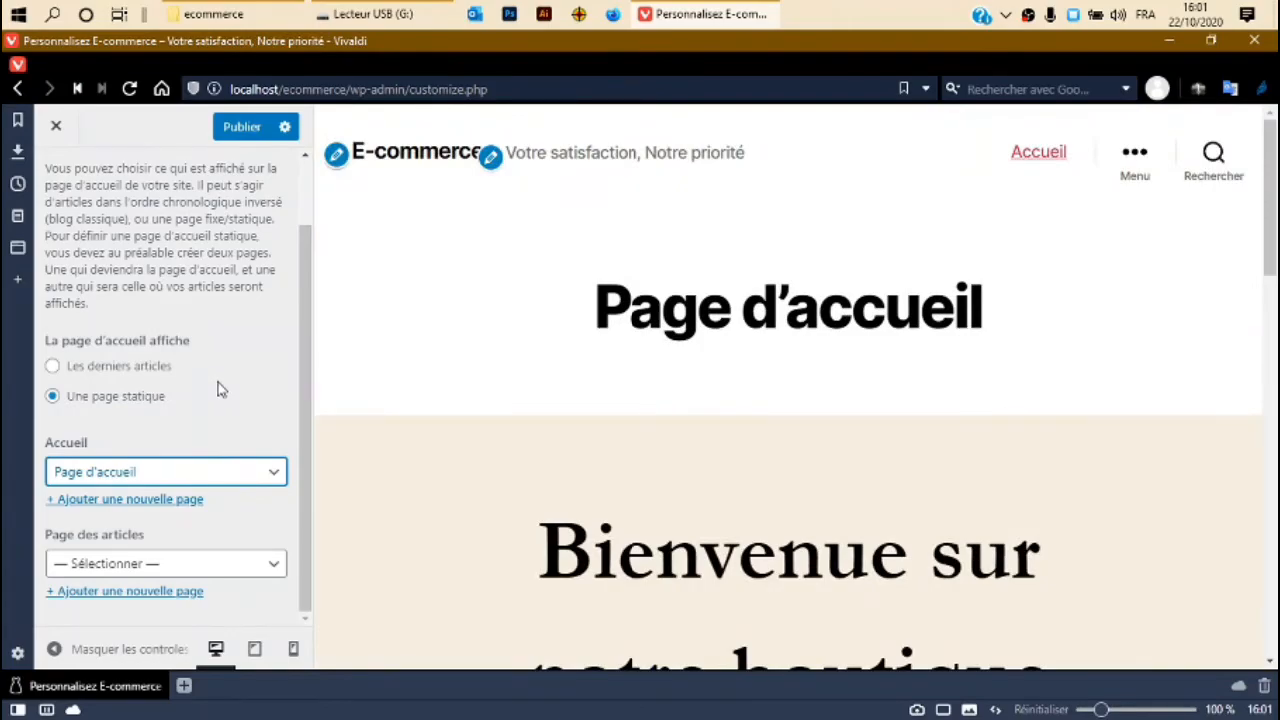
{"action": "scroll", "coordinate": [585, 438], "scroll_direction": "down", "scroll_amount": 5}
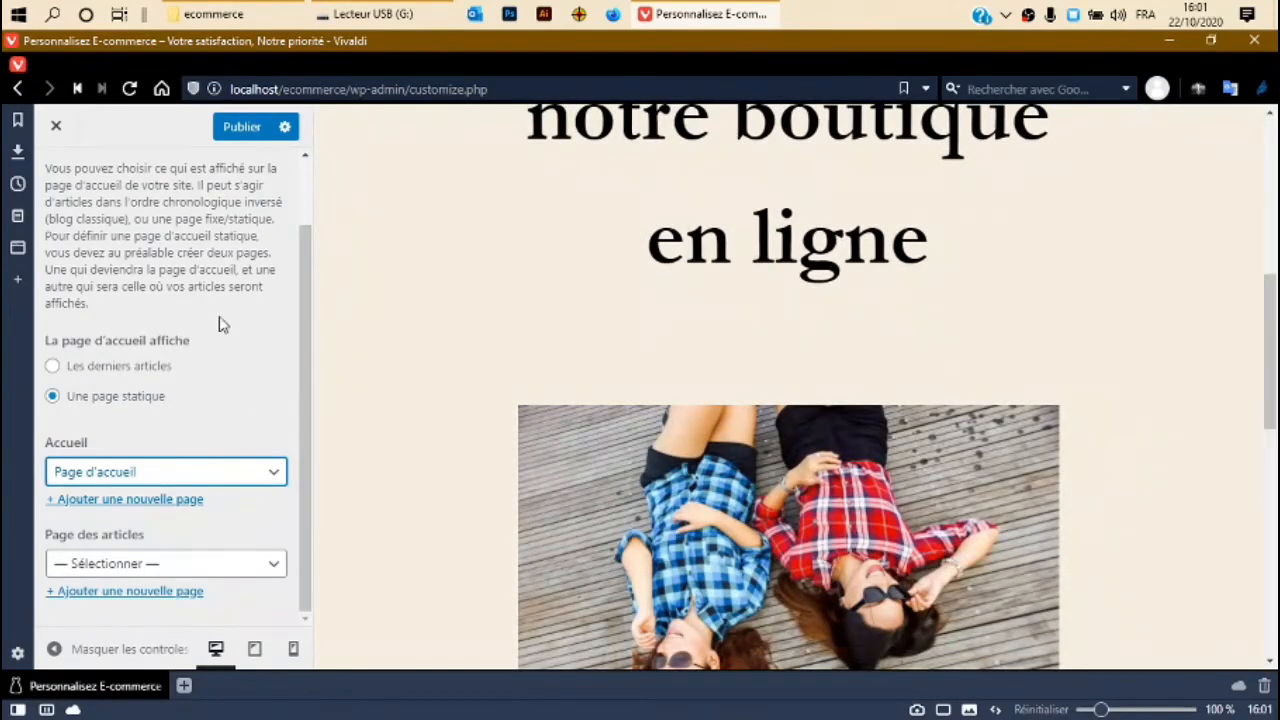
{"action": "left_click", "coordinate": [238, 129]}
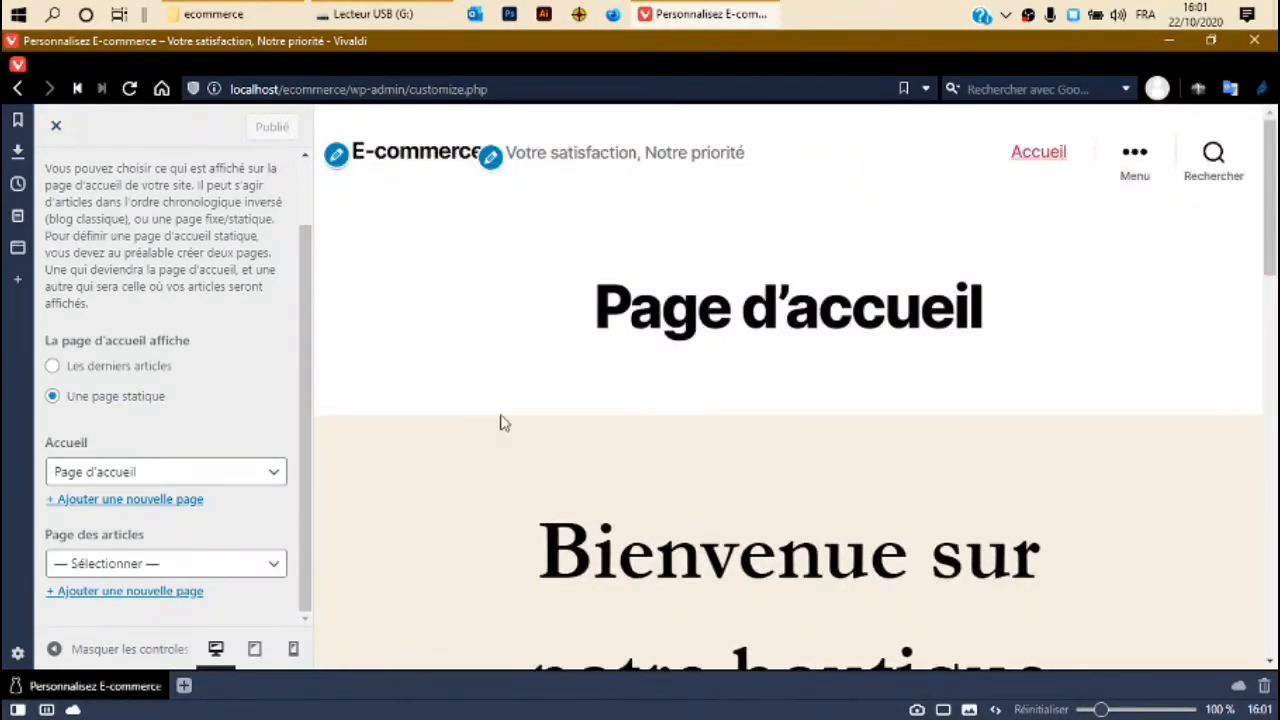
{"action": "scroll", "coordinate": [836, 507], "scroll_direction": "down", "scroll_amount": 7}
{"action": "scroll", "coordinate": [626, 589], "scroll_direction": "up", "scroll_amount": 5}
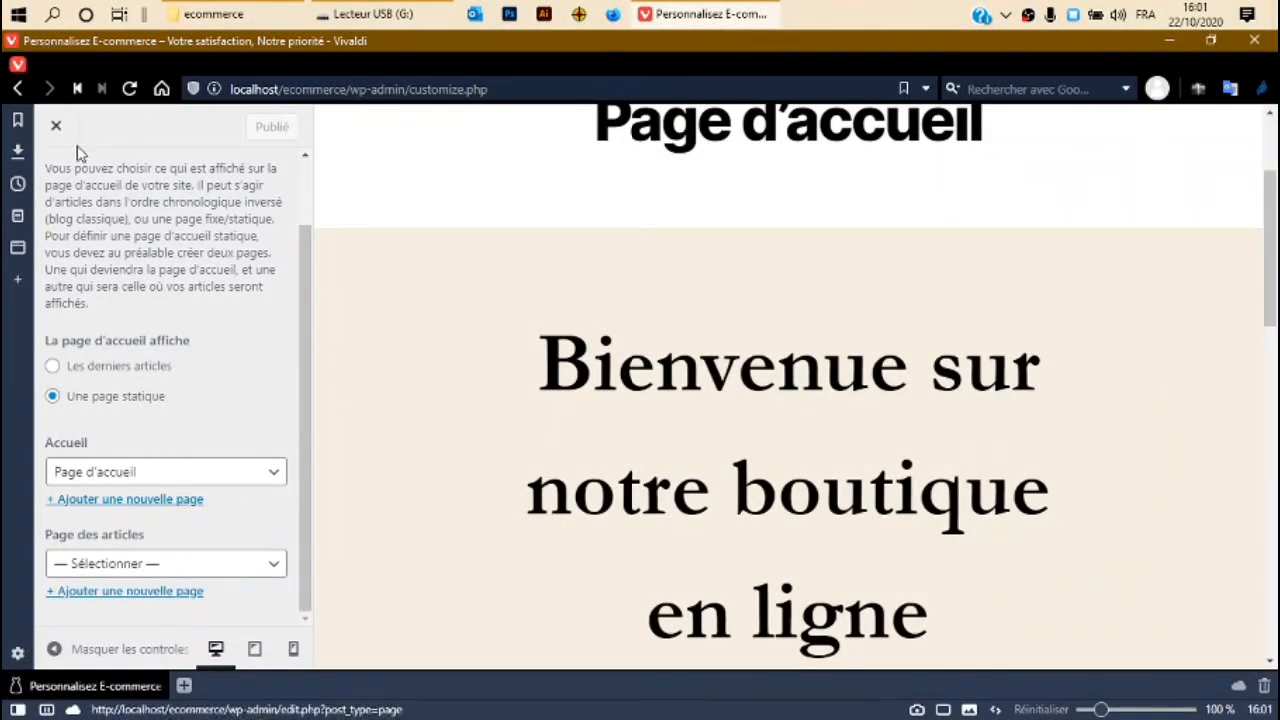
Close the customizer and open 'Aller sur le site' in a new tab.
{"action": "left_click", "coordinate": [263, 245]}
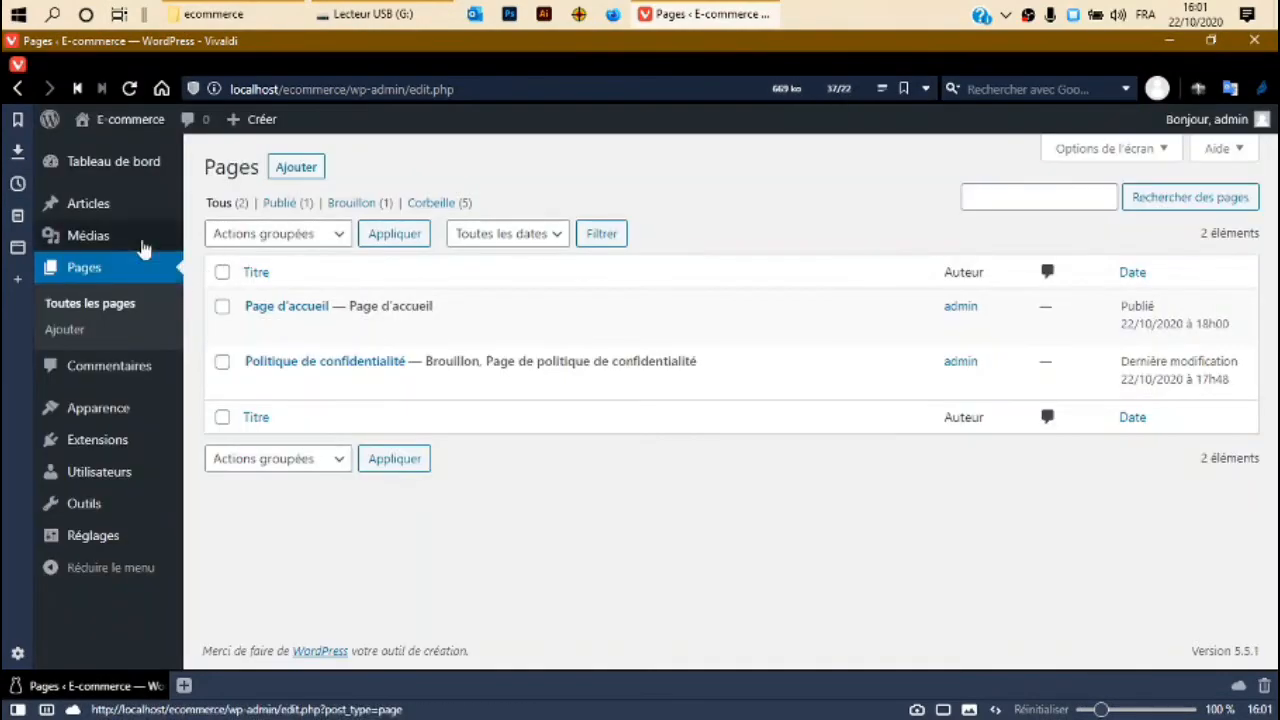
{"action": "mouse_move", "coordinate": [72, 197]}
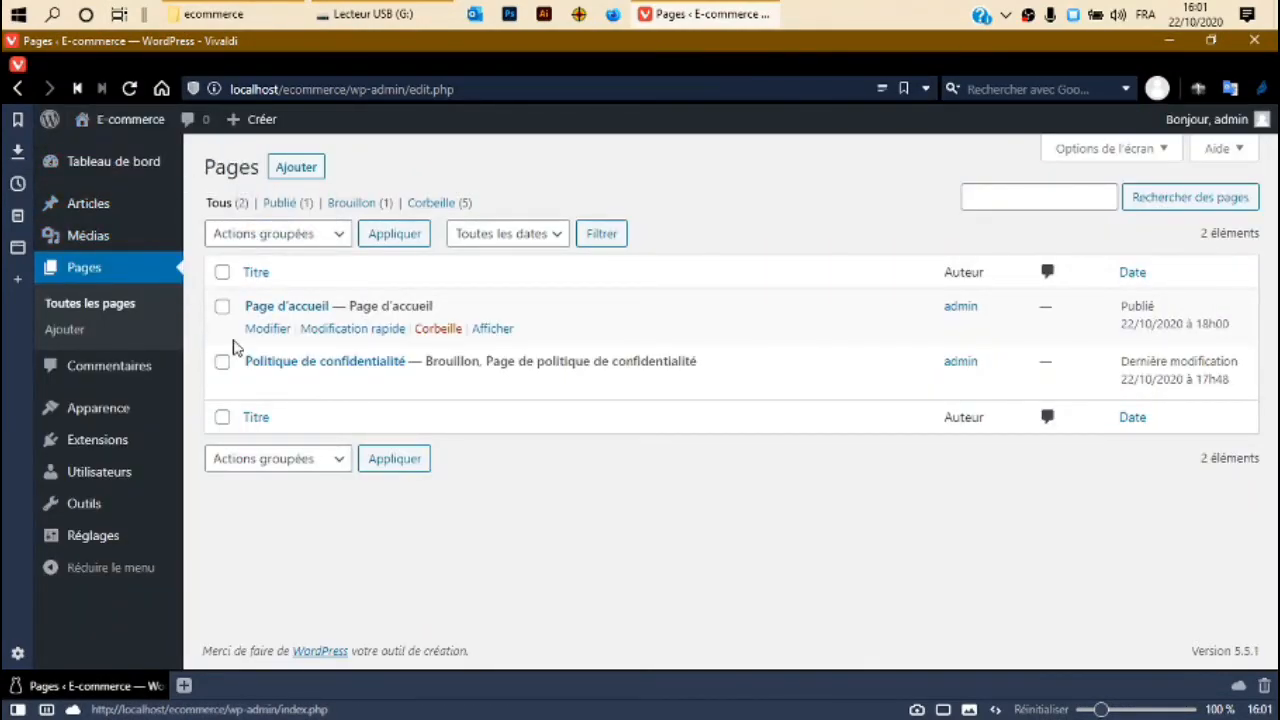
{"action": "mouse_move", "coordinate": [85, 119]}
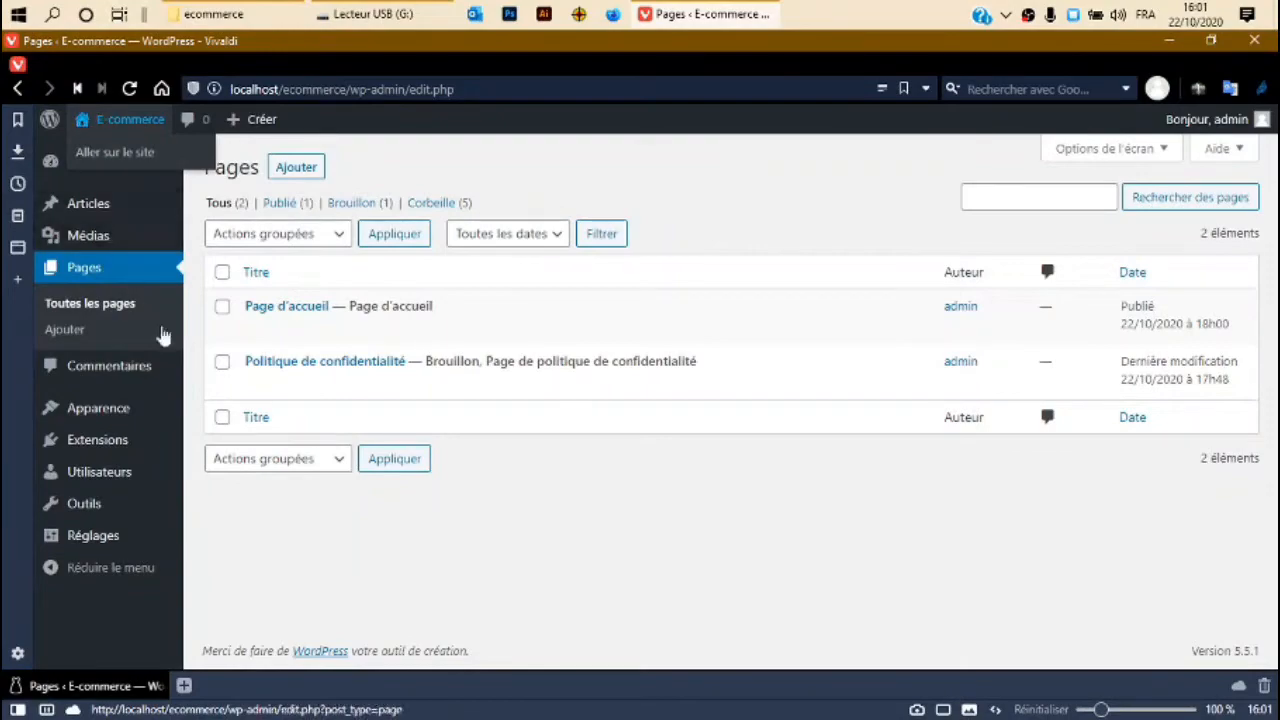
{"action": "right_click", "coordinate": [110, 159]}
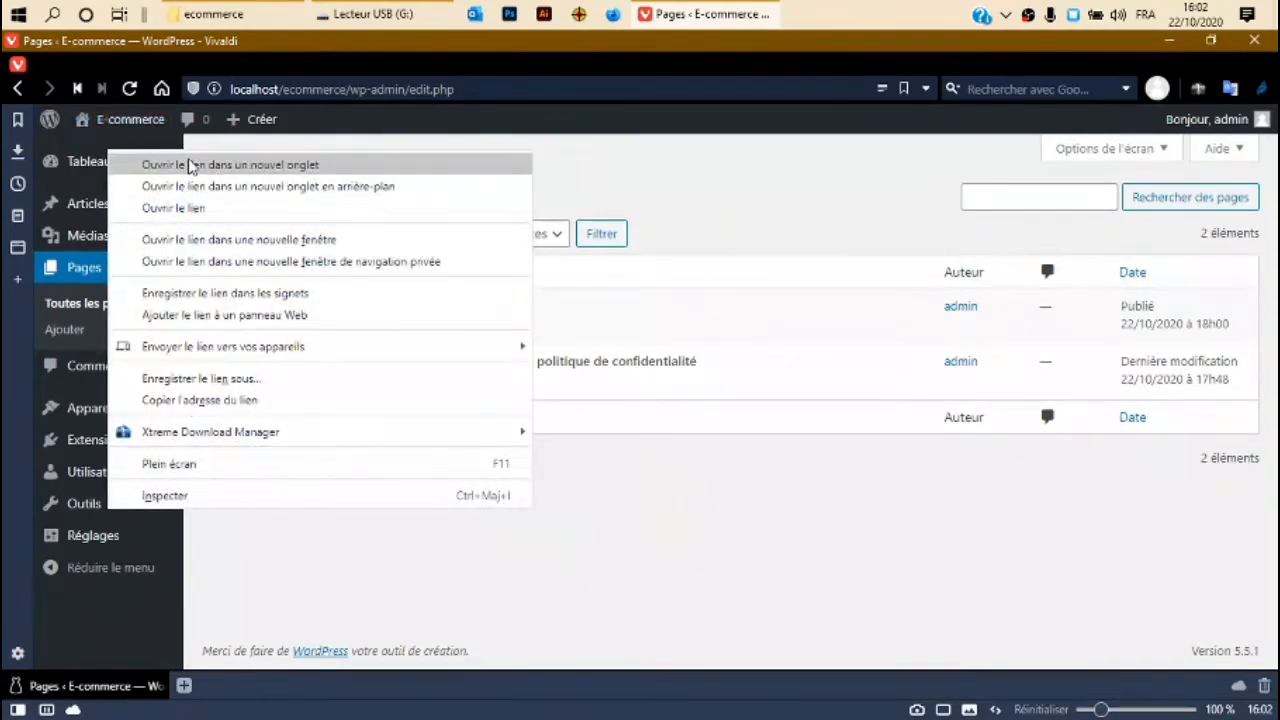
{"action": "left_click", "coordinate": [190, 163]}
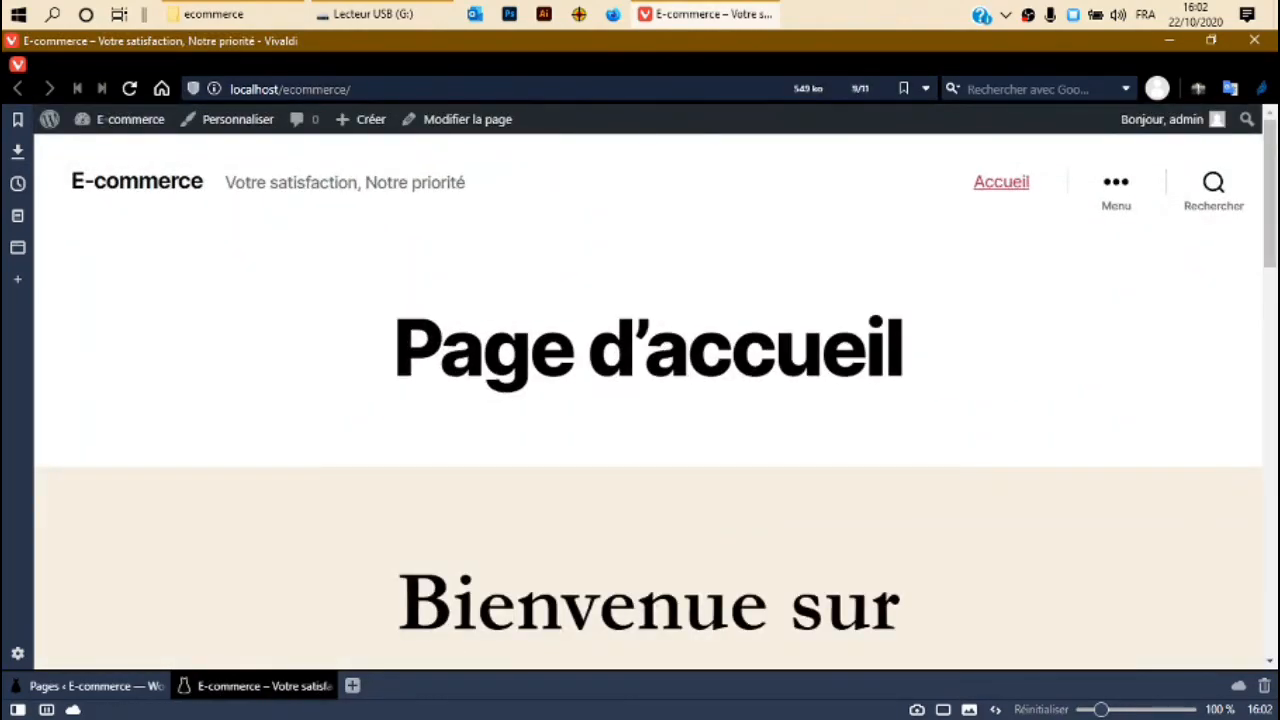
Scroll through the live front page, then return to the admin Pages list.
{"action": "scroll", "coordinate": [660, 578], "scroll_direction": "down", "scroll_amount": 6}
{"action": "scroll", "coordinate": [660, 585], "scroll_direction": "down", "scroll_amount": 5}
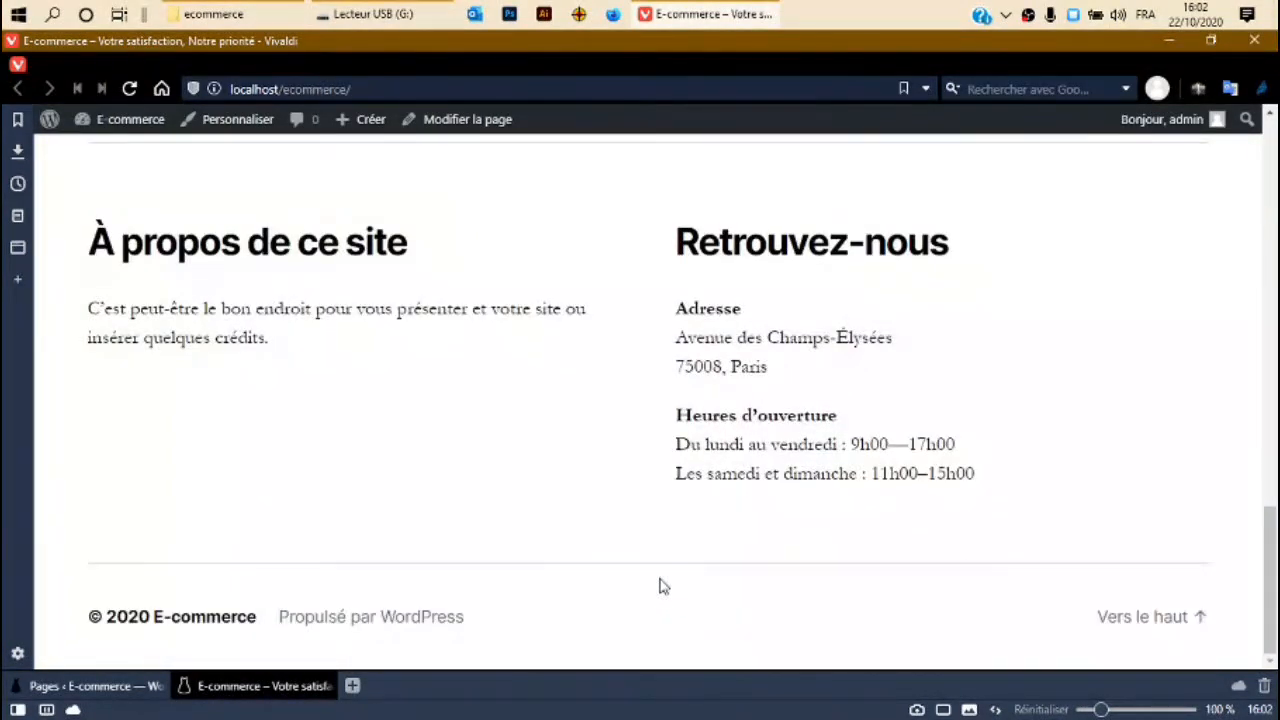
{"action": "scroll", "coordinate": [630, 611], "scroll_direction": "up", "scroll_amount": 1}
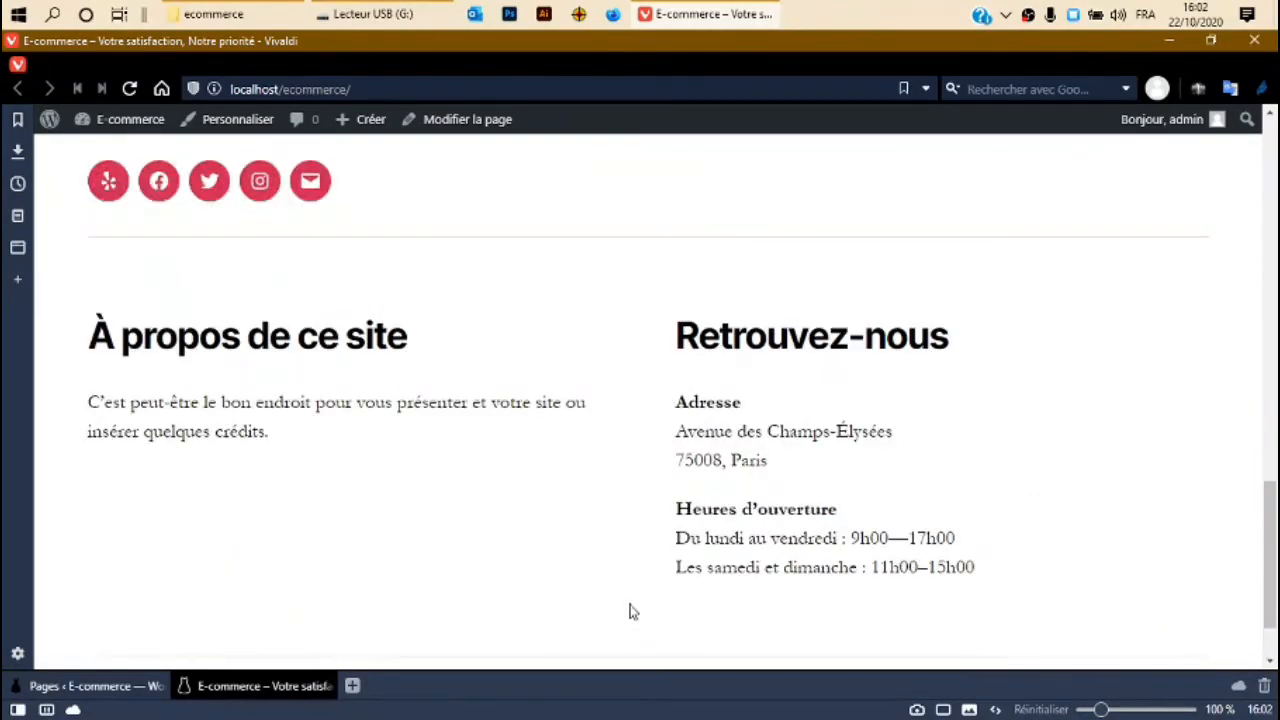
{"action": "scroll", "coordinate": [630, 611], "scroll_direction": "up", "scroll_amount": 10}
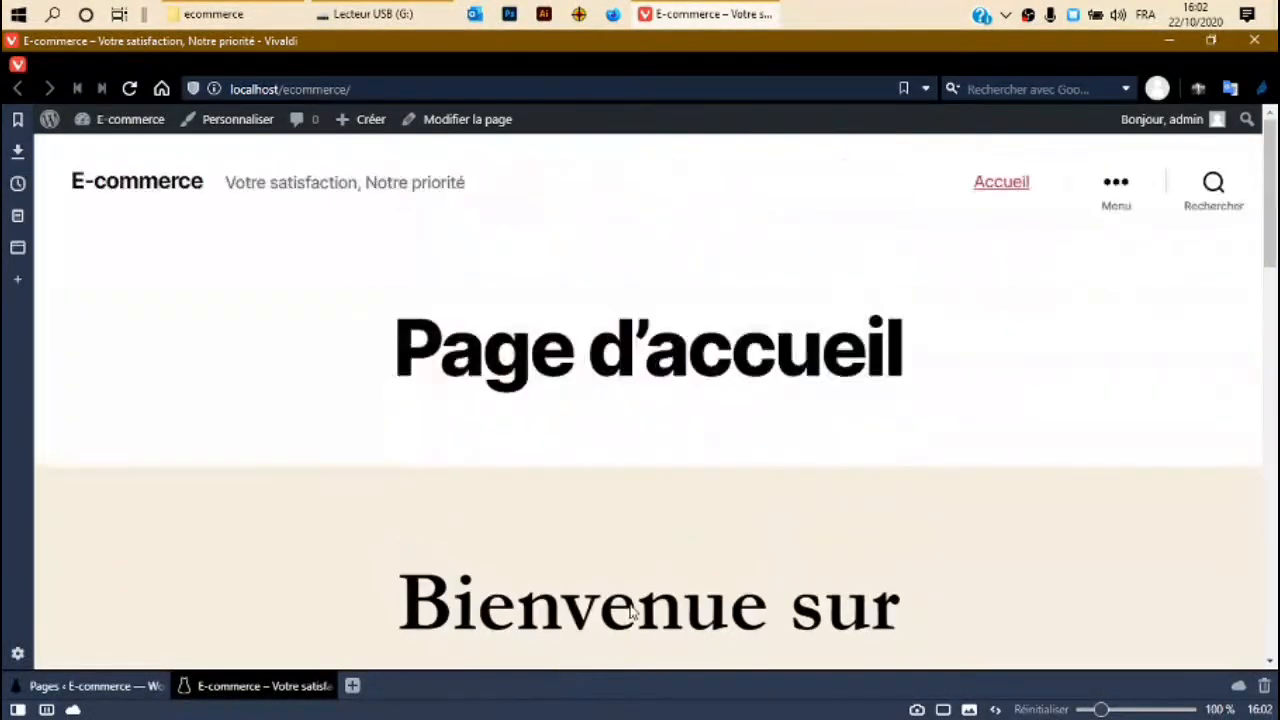
{"action": "scroll", "coordinate": [336, 420], "scroll_direction": "down", "scroll_amount": 3}
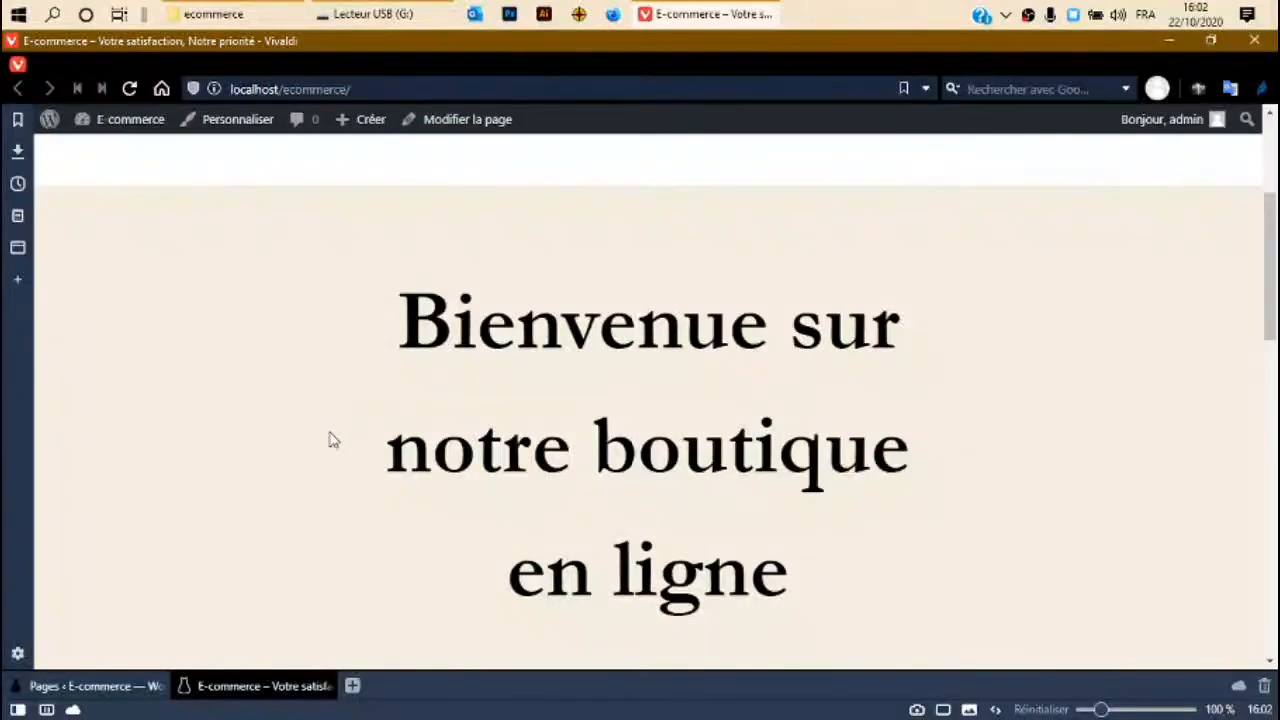
{"action": "left_click", "coordinate": [70, 685]}
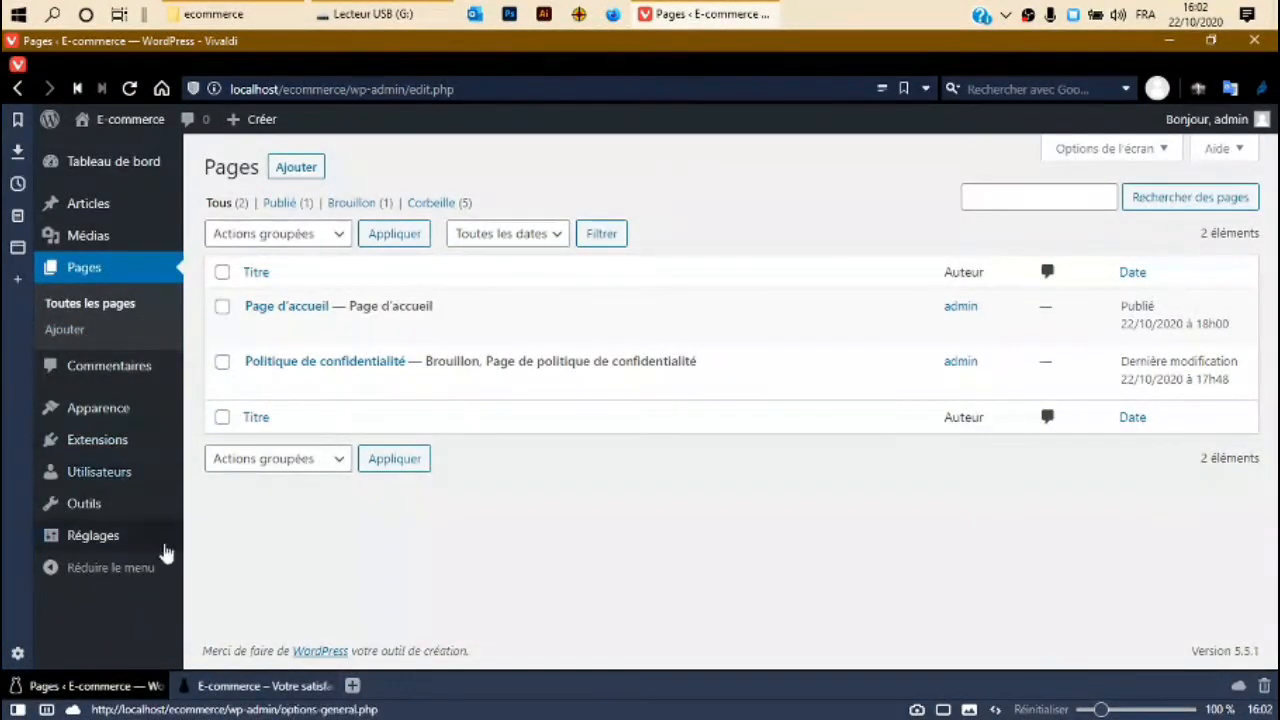
Go to Apparence > Thèmes and choose 'Ajouter un nouveau'.
{"action": "mouse_move", "coordinate": [114, 415]}
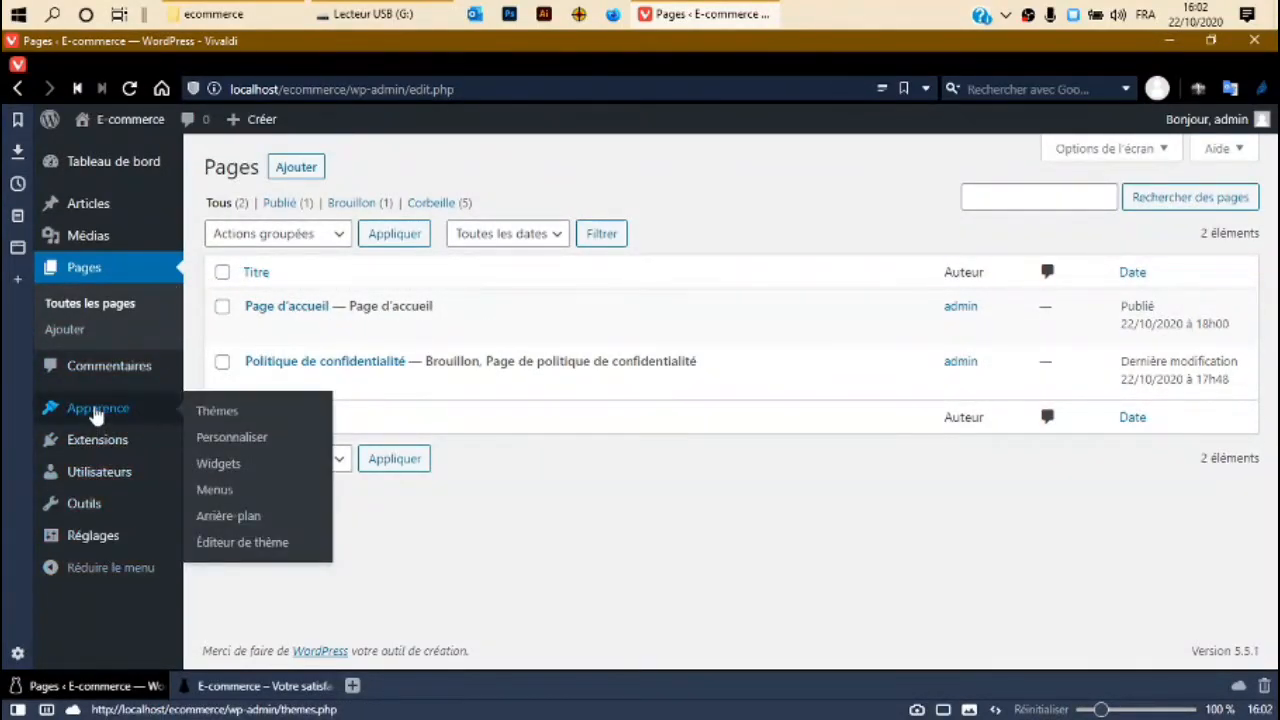
{"action": "left_click", "coordinate": [217, 412]}
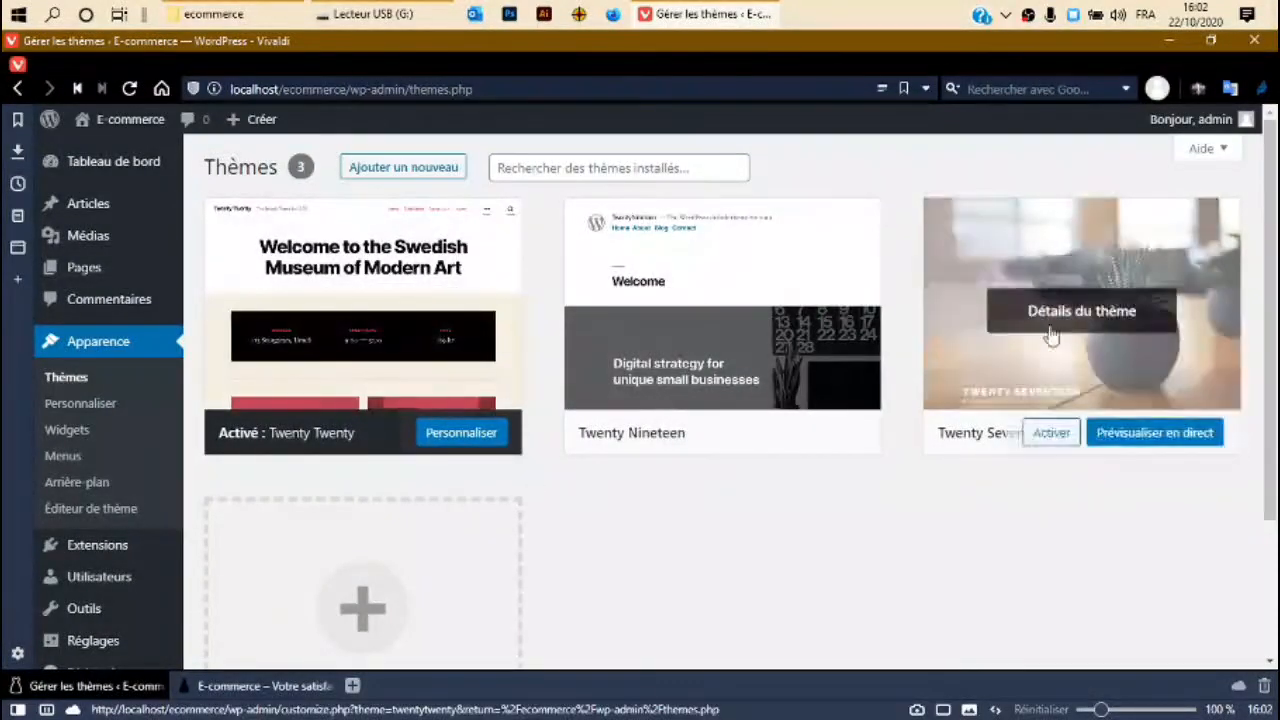
{"action": "left_click", "coordinate": [386, 170]}
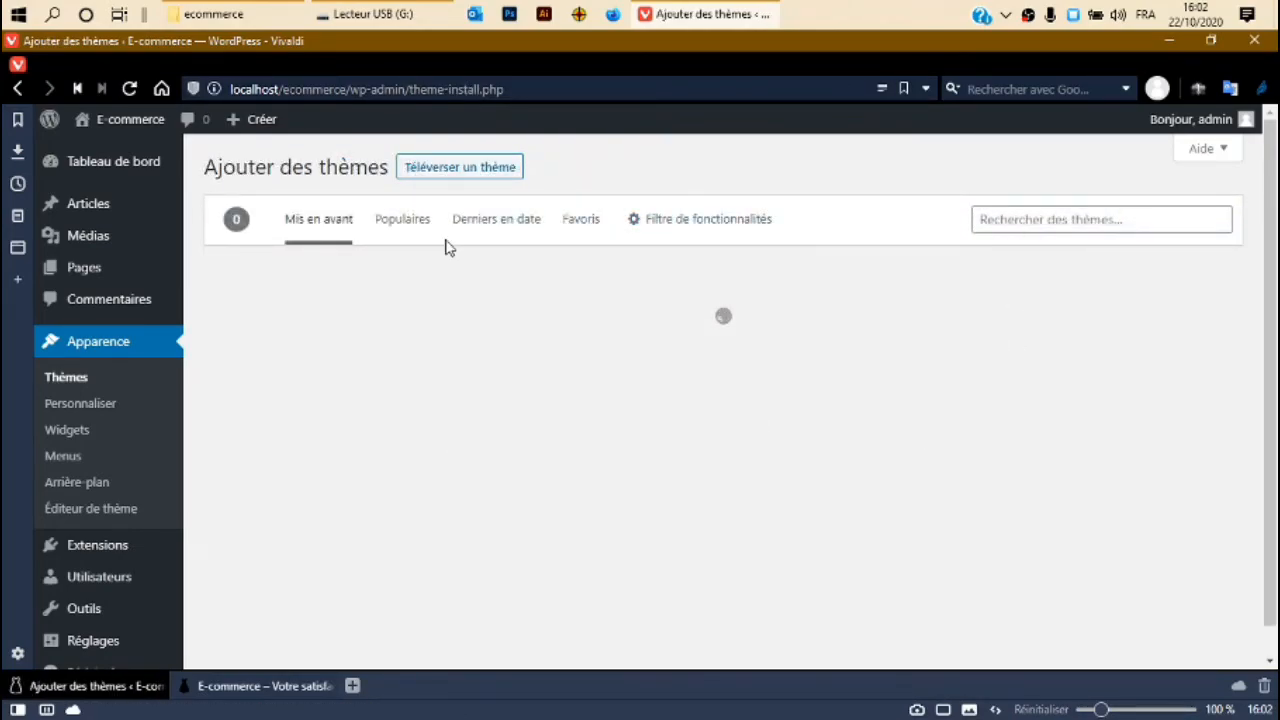
Search the theme directory for 'store', then recover via Recommencer and Mis en avant.
{"action": "left_click", "coordinate": [1042, 228]}
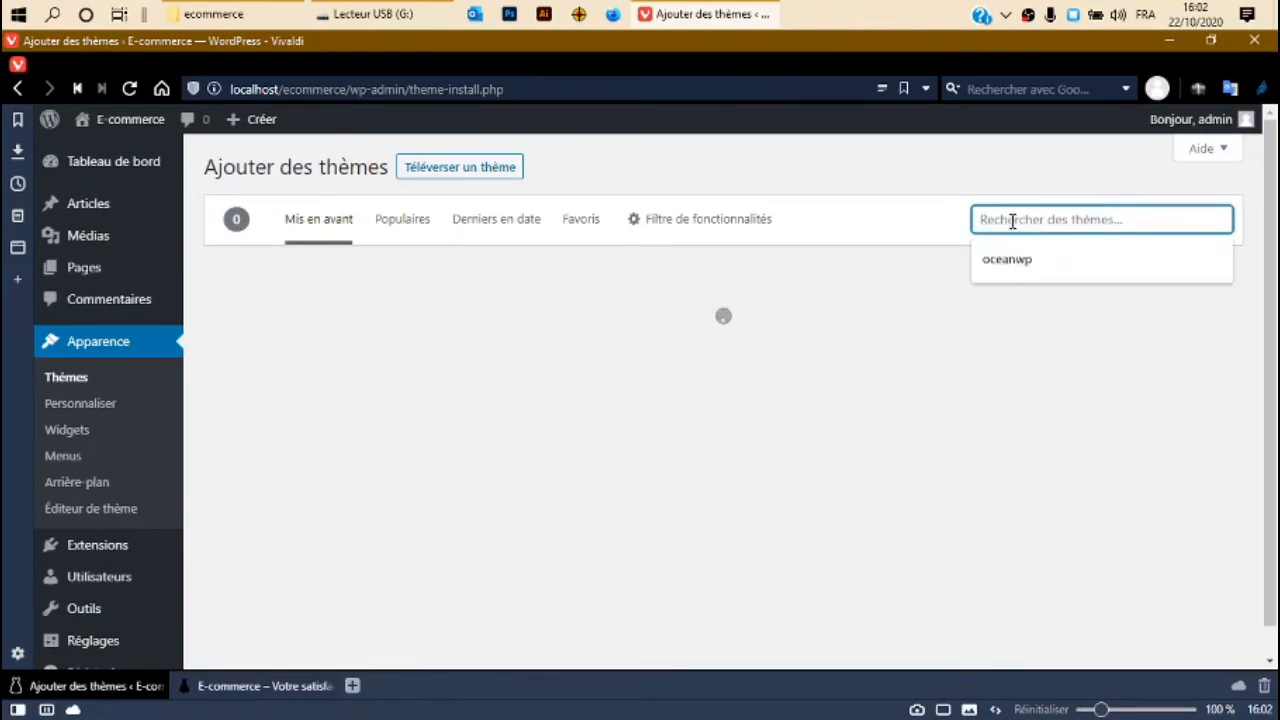
{"action": "type", "text": "storefront"}
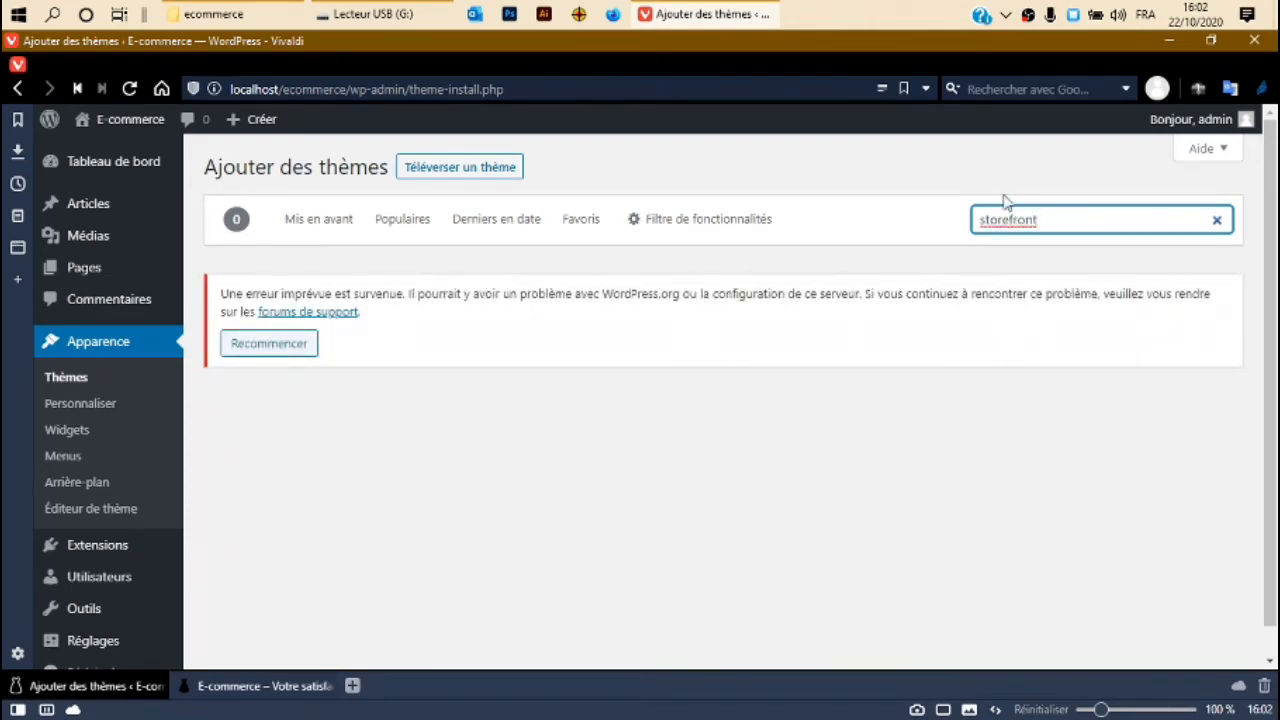
{"action": "left_click", "coordinate": [303, 351]}
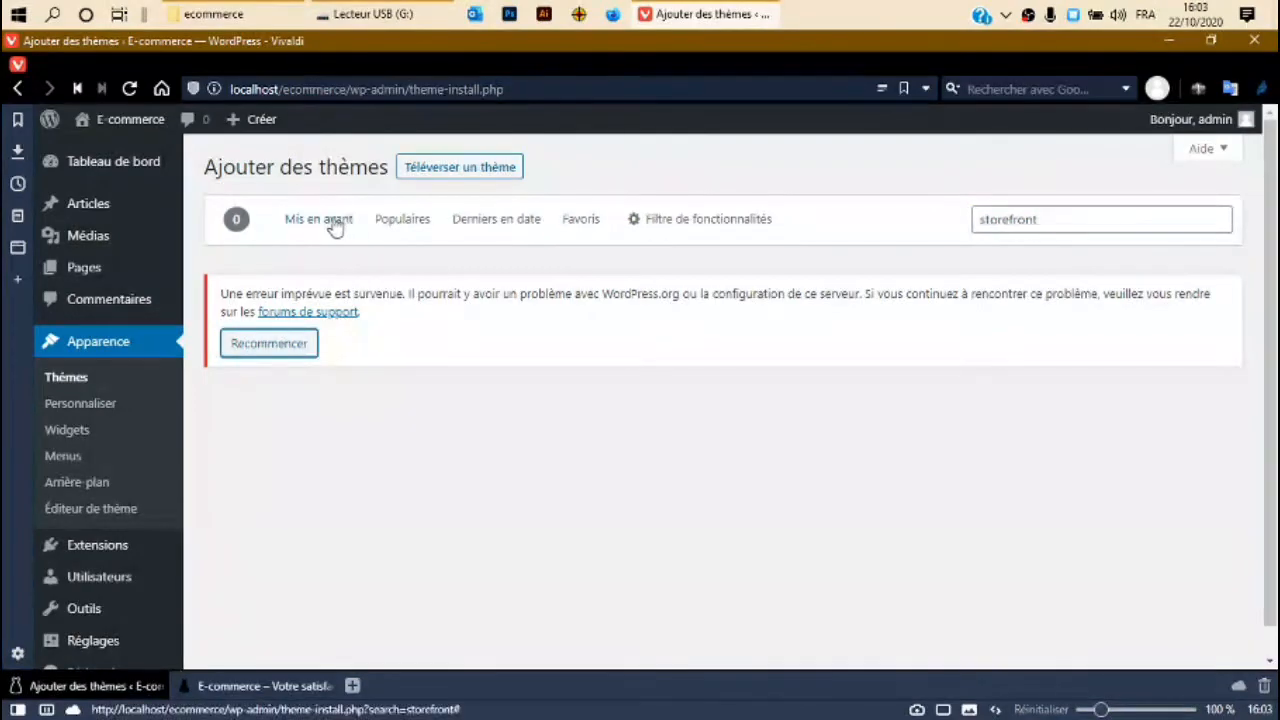
{"action": "left_click", "coordinate": [333, 224]}
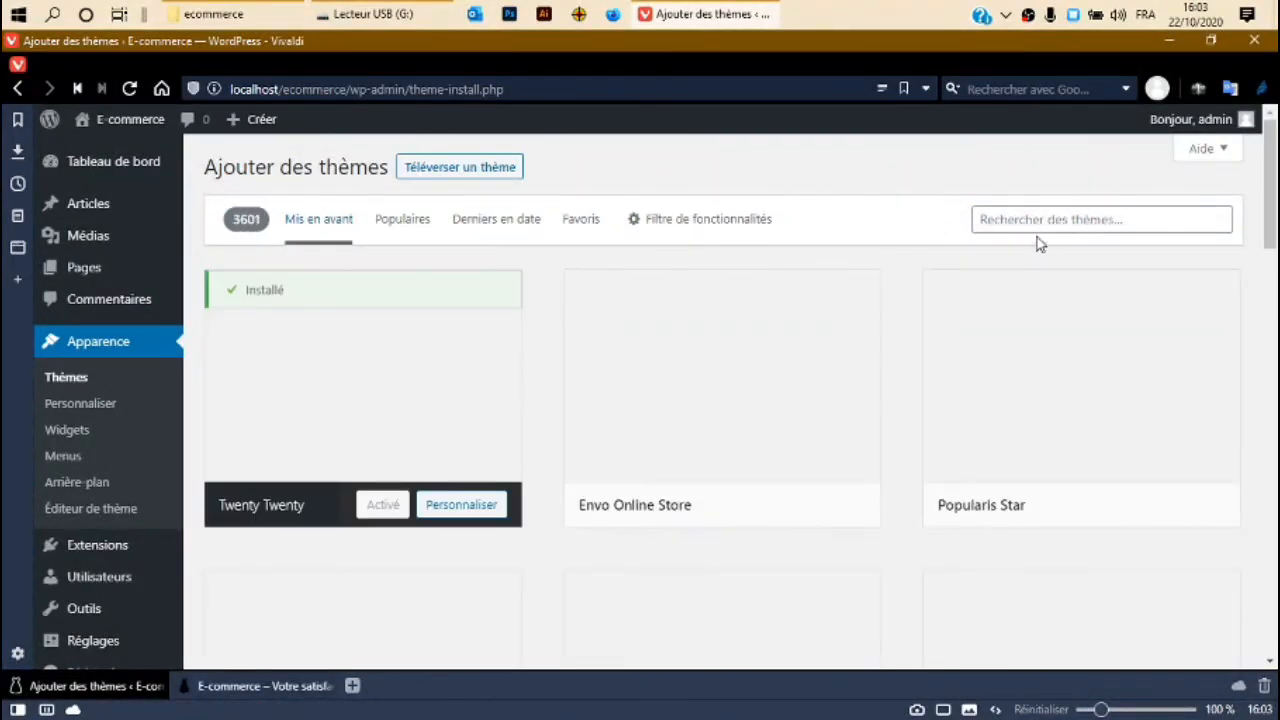
Search the theme directory again for 'storefront'.
{"action": "left_click", "coordinate": [1039, 224]}
{"action": "type", "text": "s"}
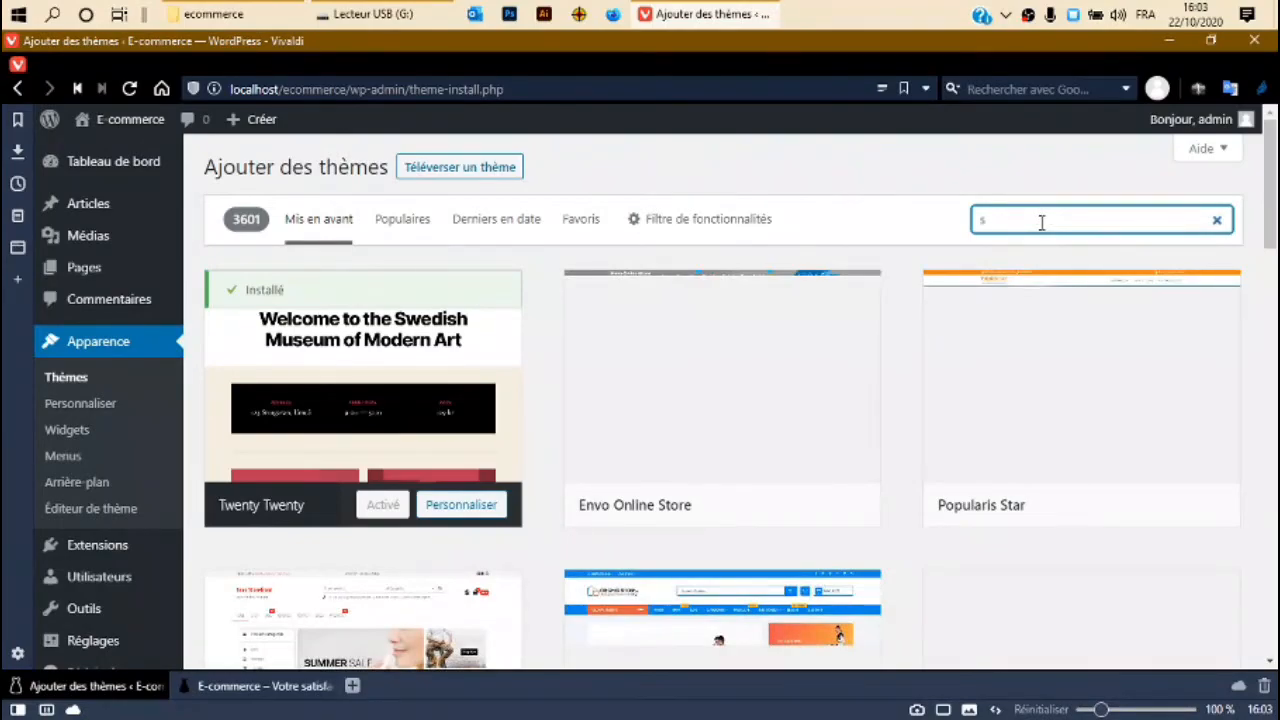
{"action": "type", "text": "t"}
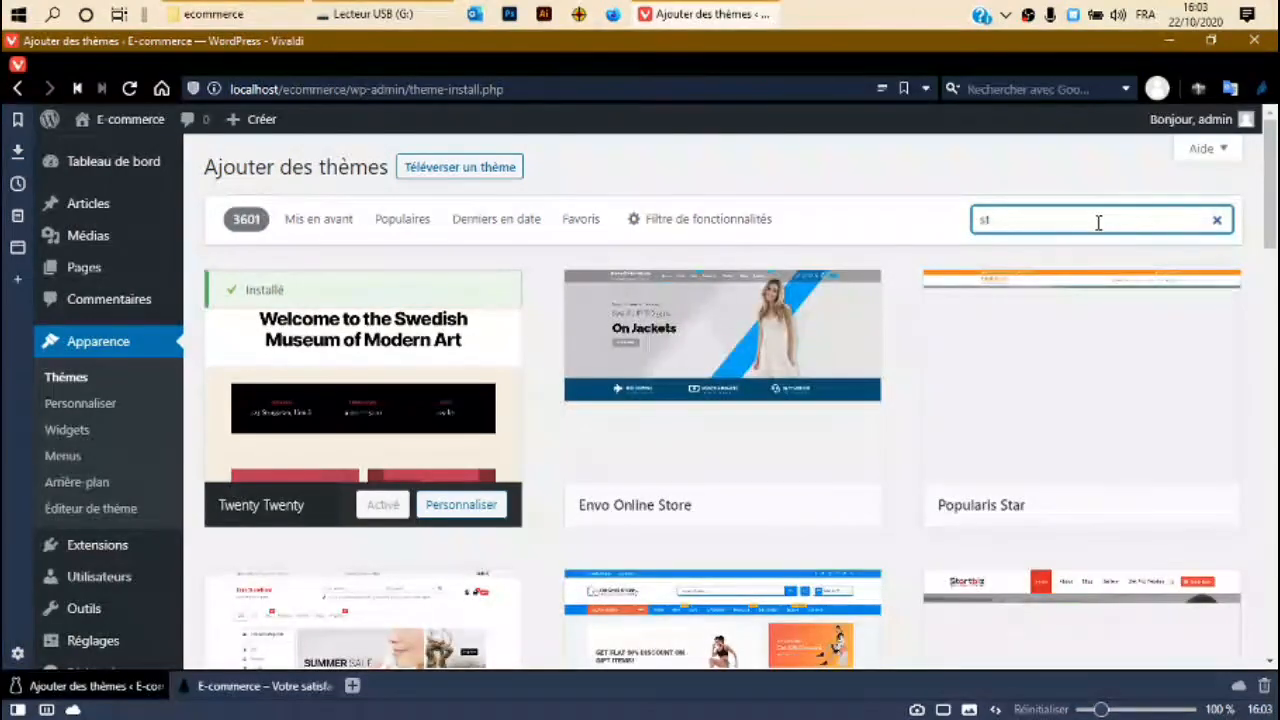
{"action": "type", "text": "ore"}
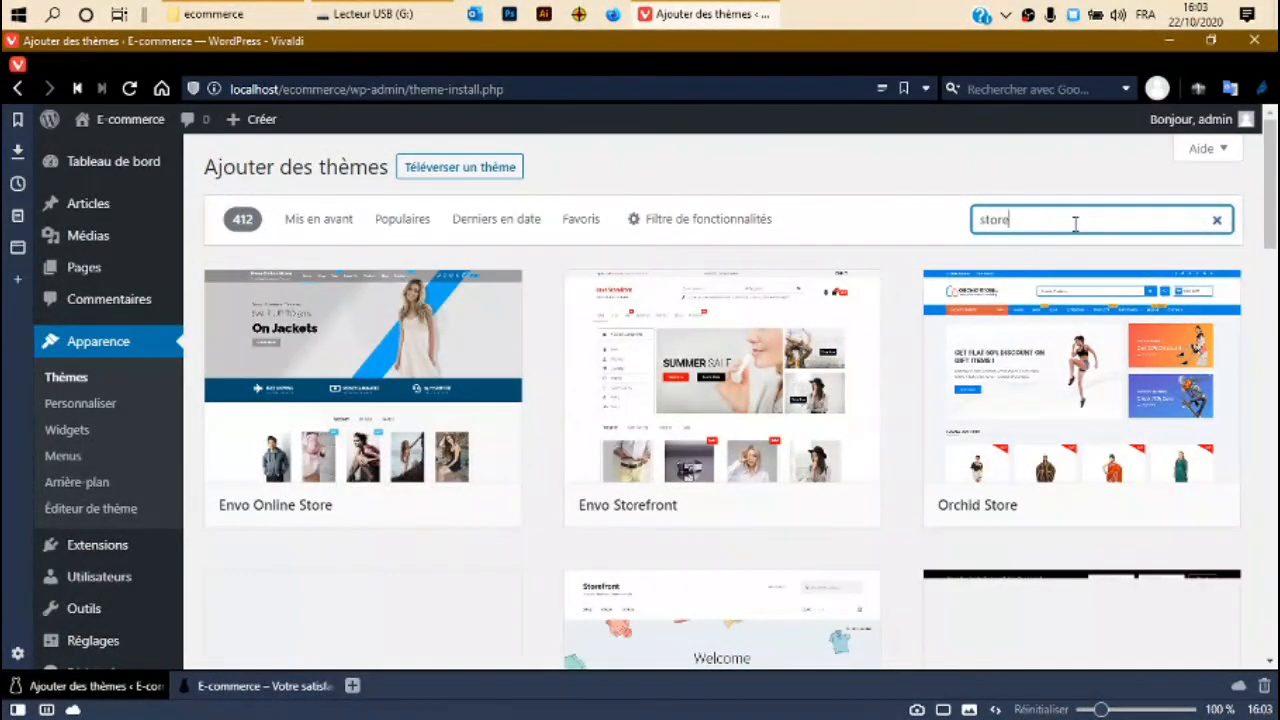
{"action": "type", "text": "front"}
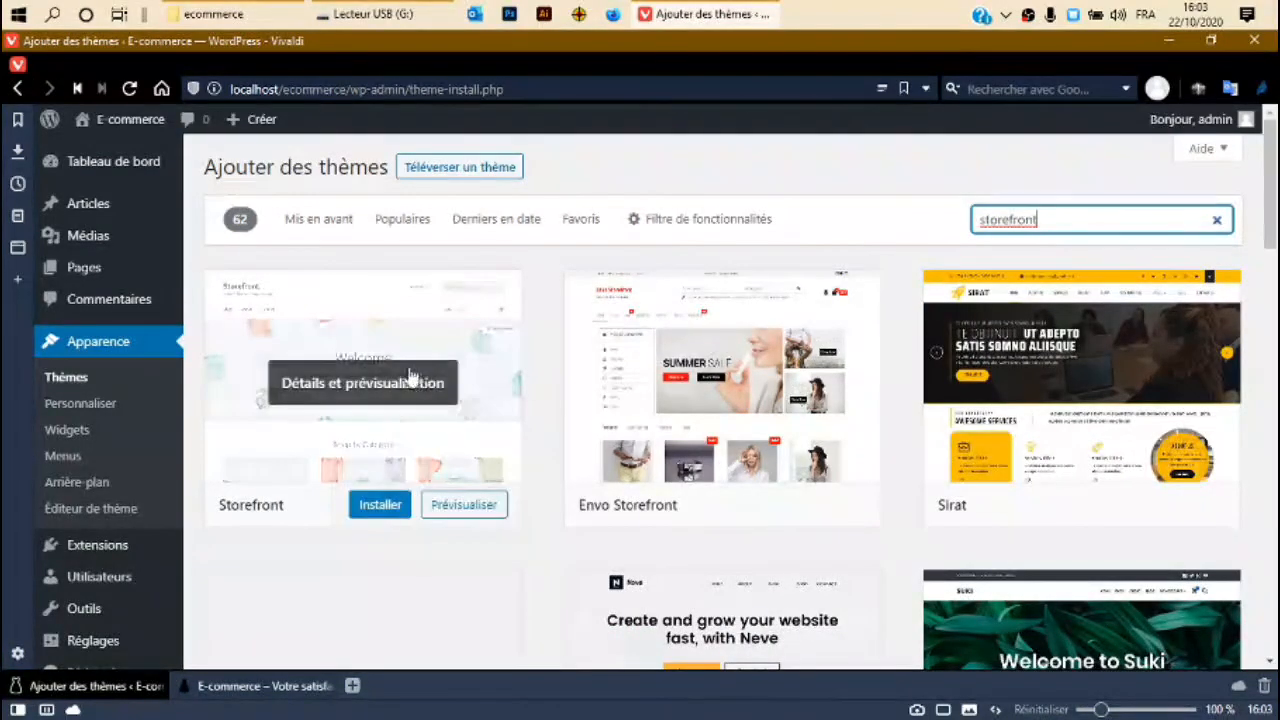
Scroll through the 62 storefront results and install the Storefront theme.
{"action": "scroll", "coordinate": [735, 410], "scroll_direction": "down", "scroll_amount": 7}
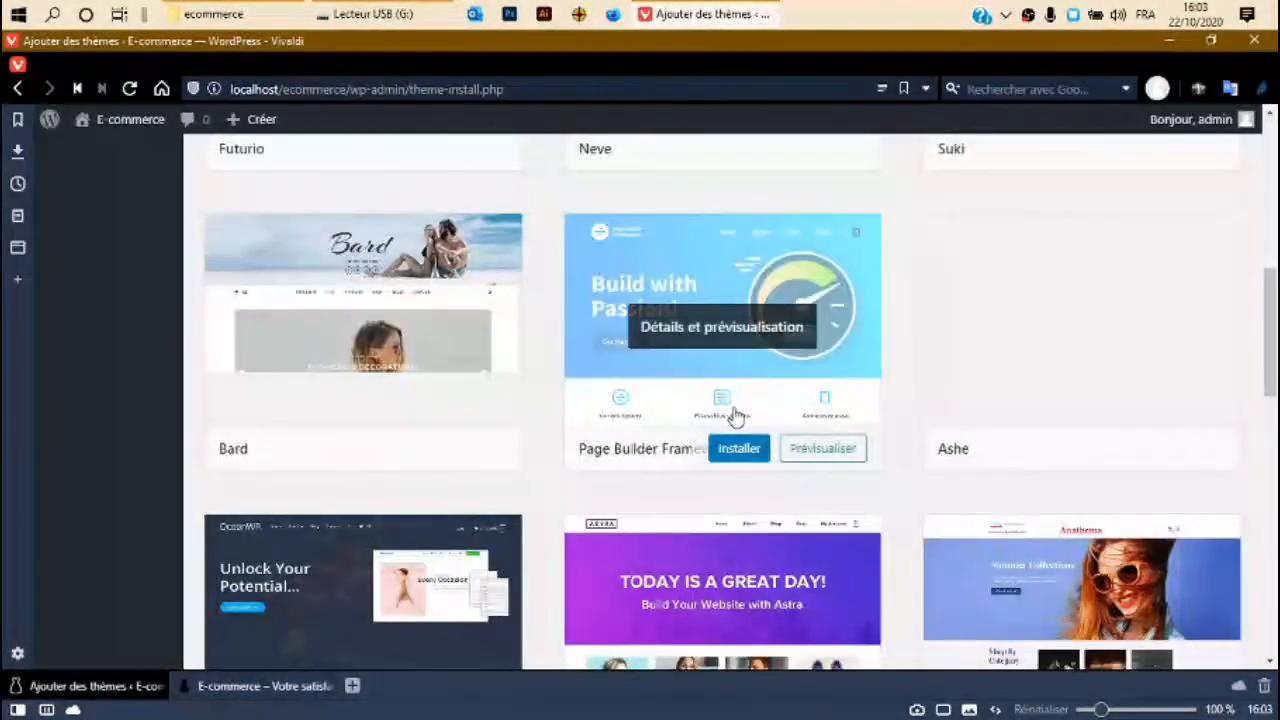
{"action": "scroll", "coordinate": [735, 417], "scroll_direction": "up", "scroll_amount": 7}
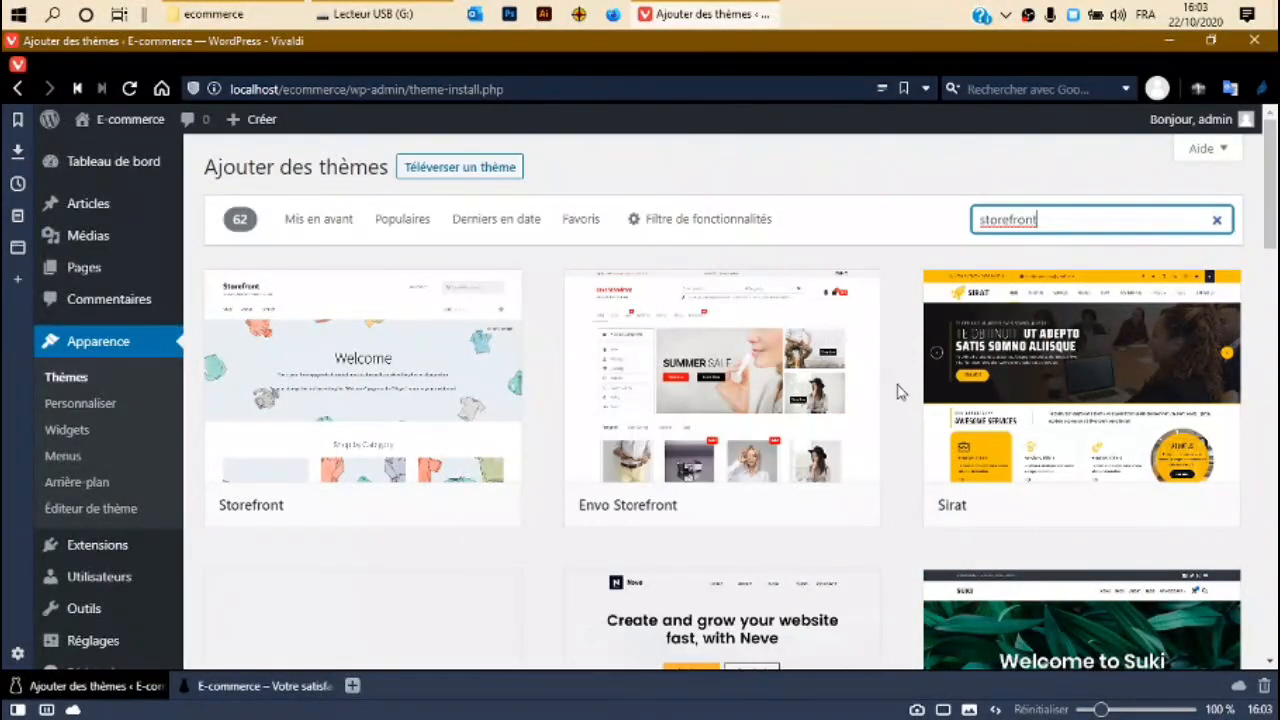
{"action": "scroll", "coordinate": [740, 300], "scroll_direction": "down", "scroll_amount": 3}
{"action": "scroll", "coordinate": [1100, 430], "scroll_direction": "down", "scroll_amount": 4}
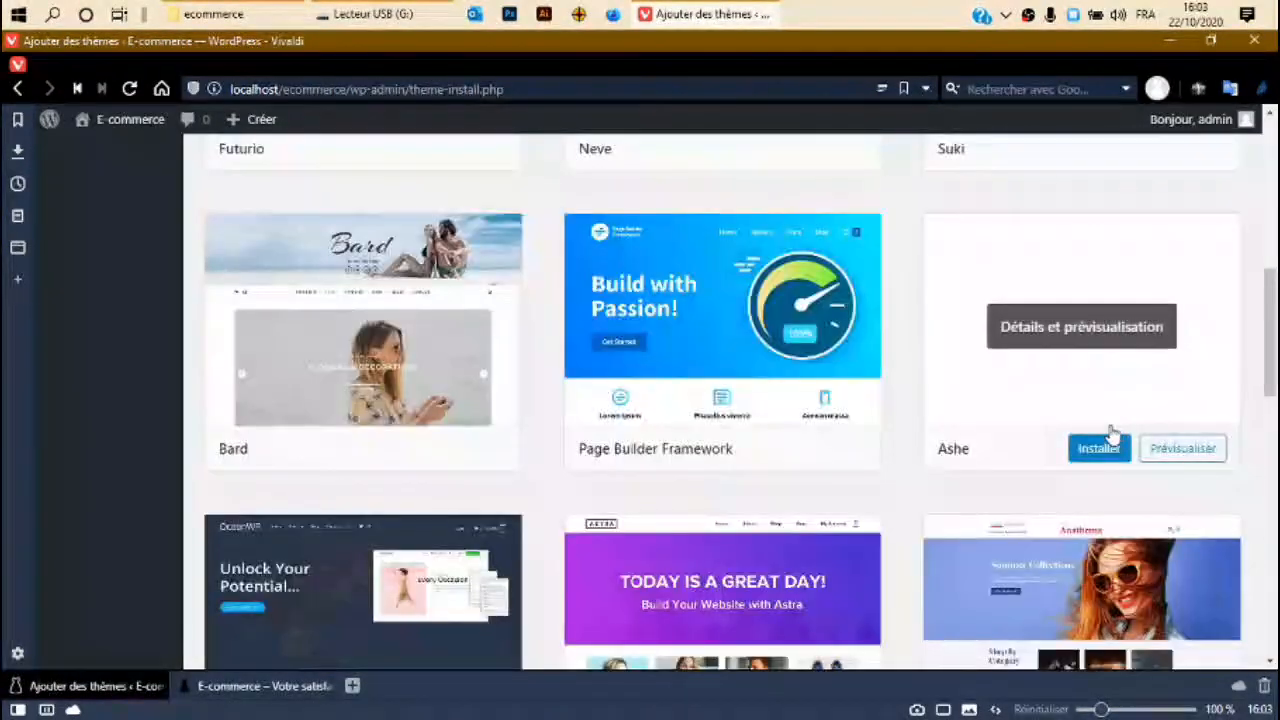
{"action": "scroll", "coordinate": [545, 400], "scroll_direction": "down", "scroll_amount": 5}
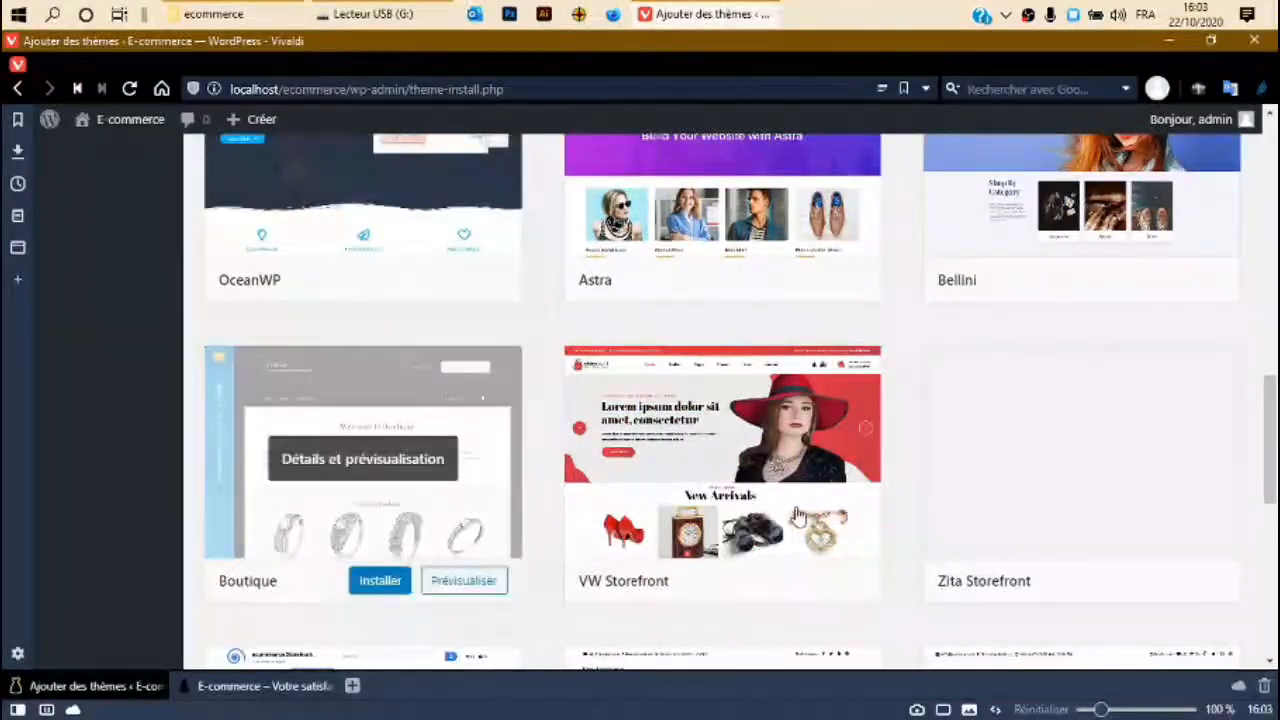
{"action": "scroll", "coordinate": [717, 369], "scroll_direction": "up", "scroll_amount": 1}
{"action": "scroll", "coordinate": [703, 380], "scroll_direction": "up", "scroll_amount": 4}
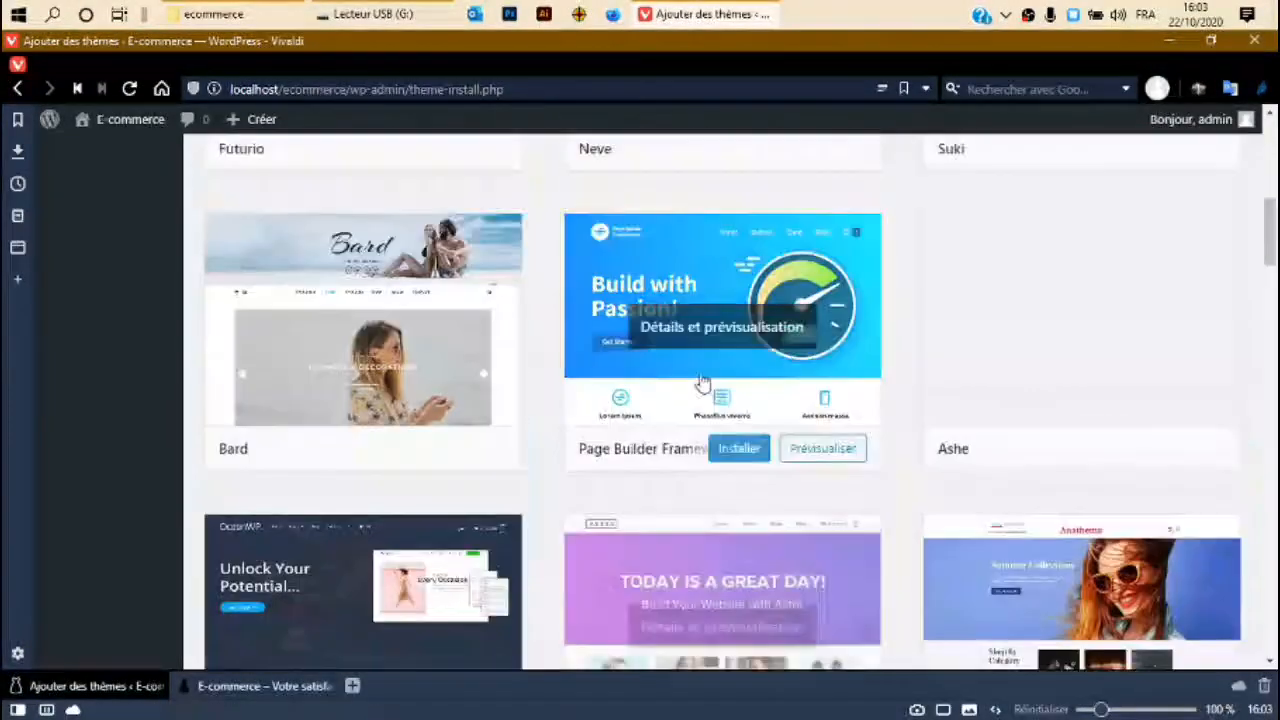
{"action": "scroll", "coordinate": [740, 410], "scroll_direction": "up", "scroll_amount": 5}
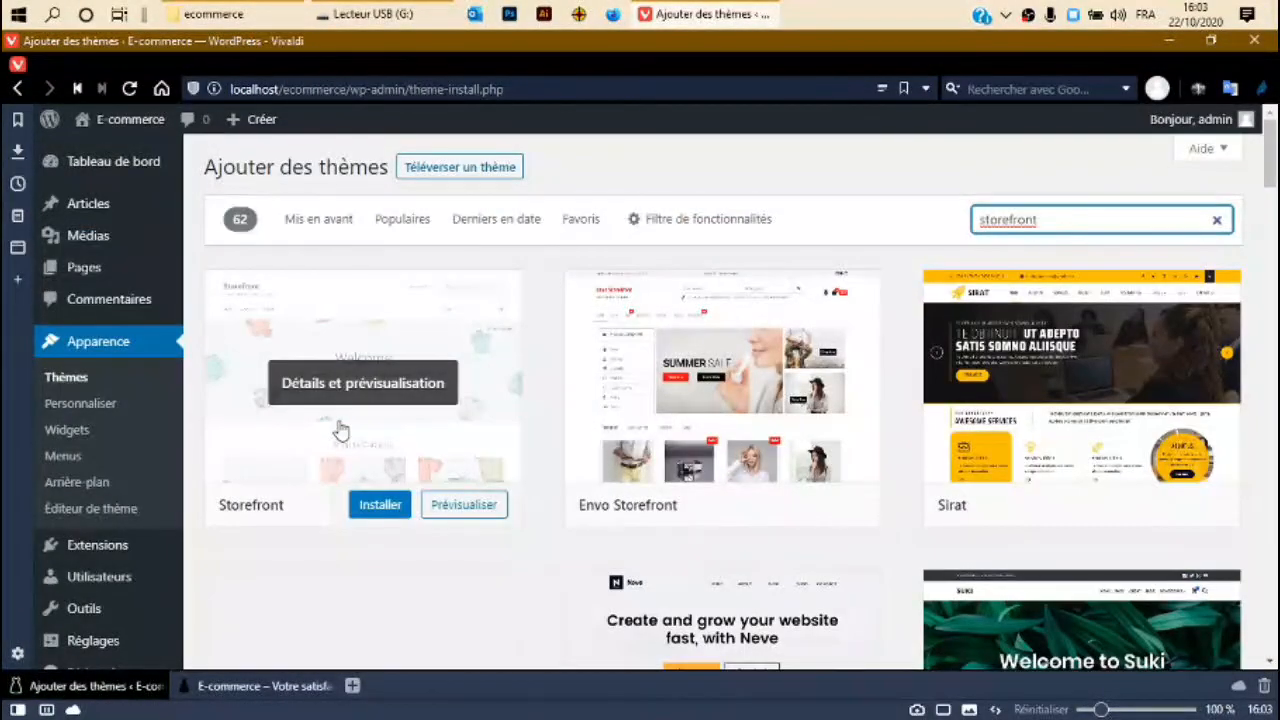
{"action": "left_click", "coordinate": [378, 508]}
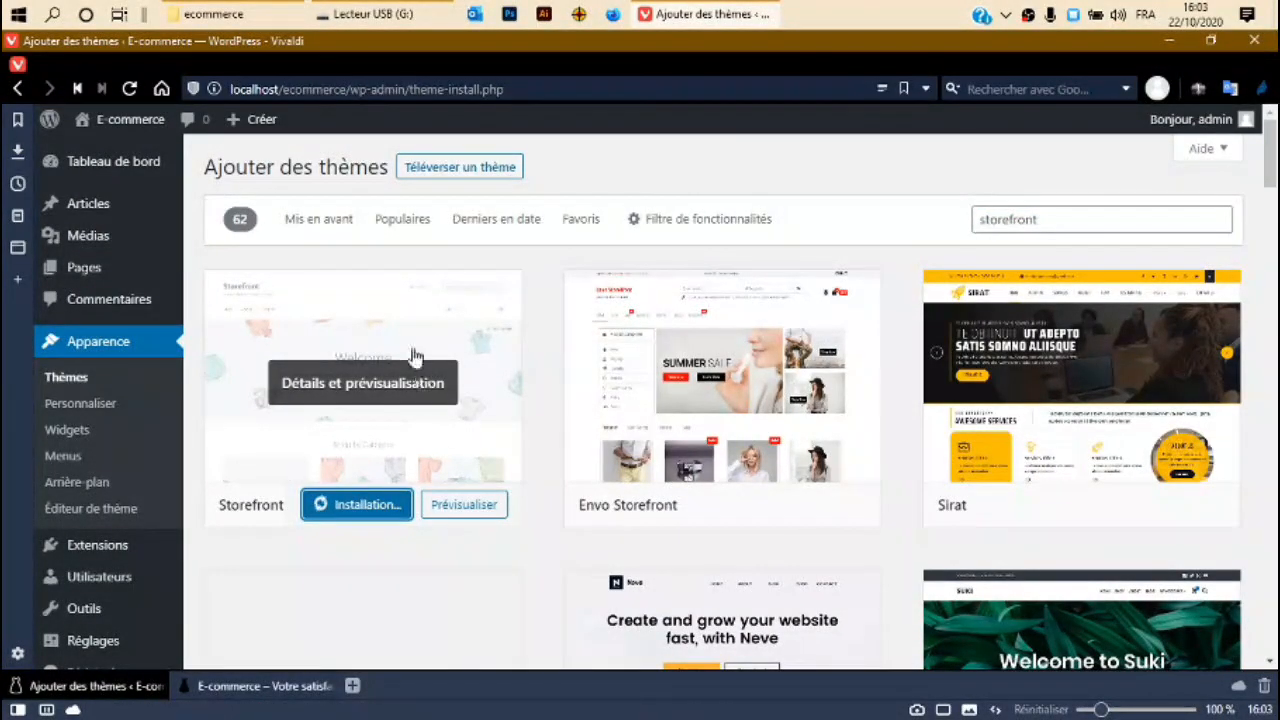